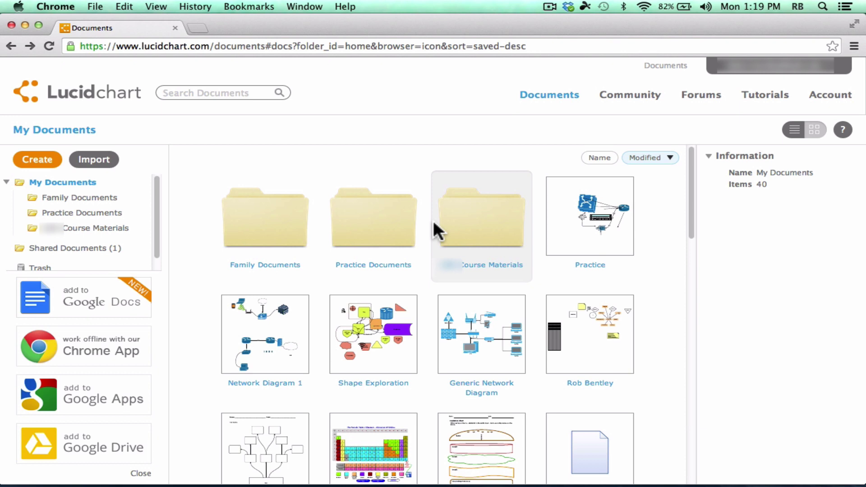
Create a new document from the standard Blank Network Diagram template in the Network Diagrams category.
left_click(45, 159)
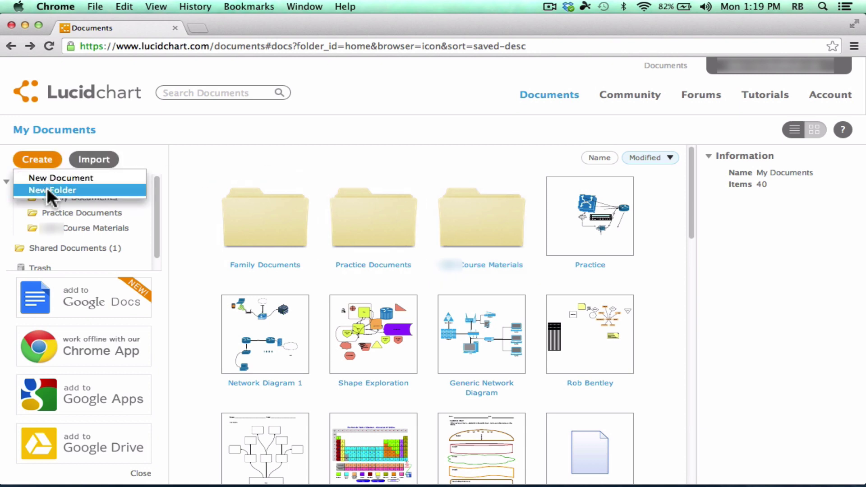
scroll(469, 247, "down", 3)
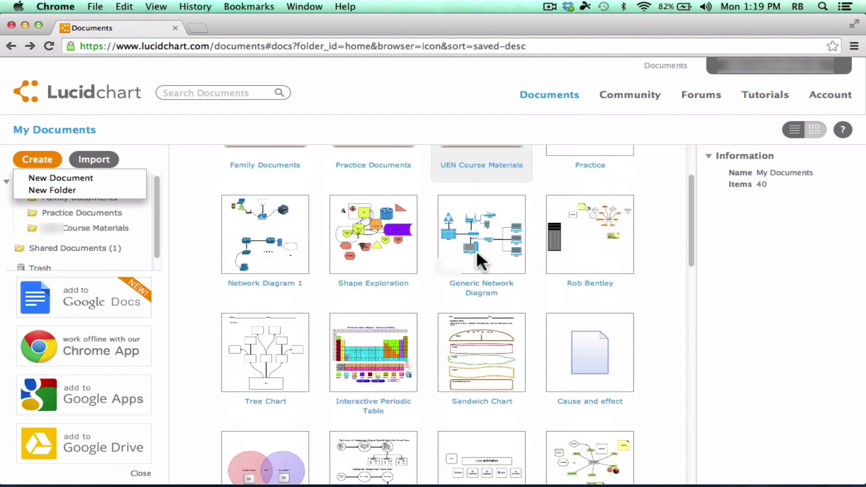
scroll(476, 252, "down", 8)
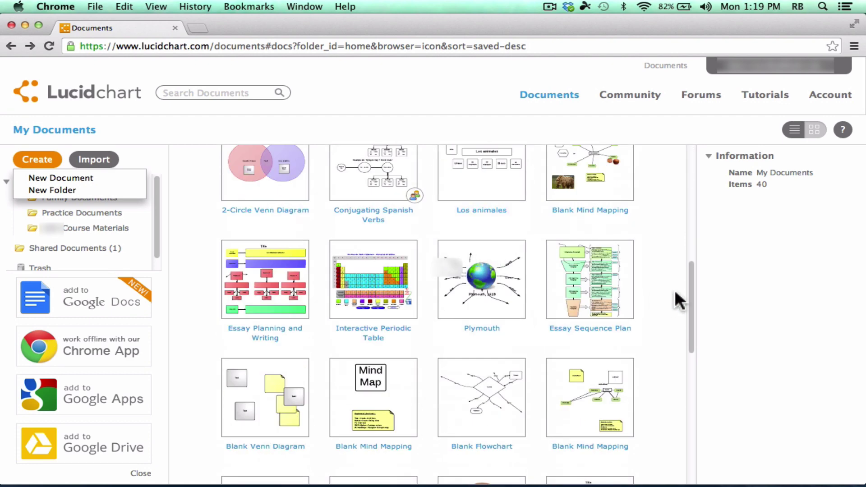
left_click_drag(692, 280, 667, 145)
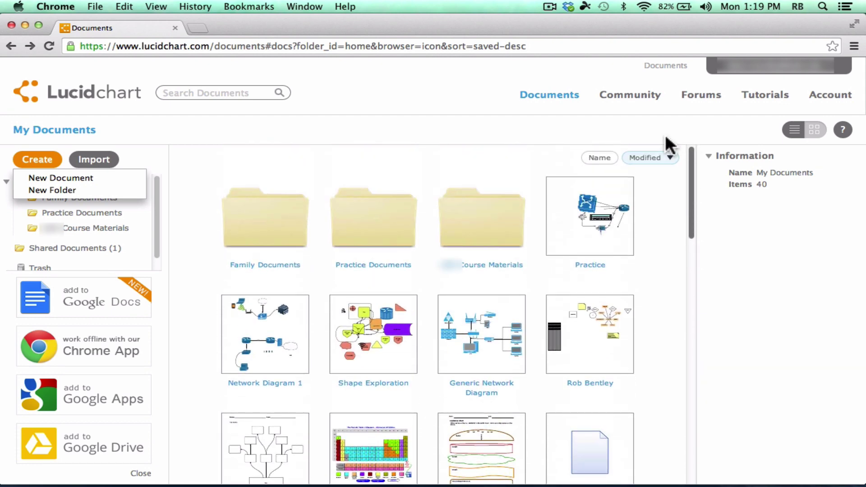
left_click(44, 180)
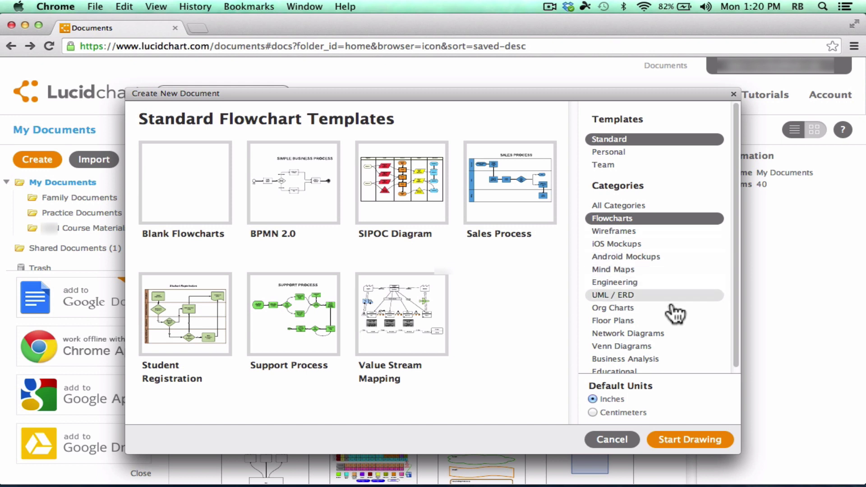
scroll(683, 324, "down", 1)
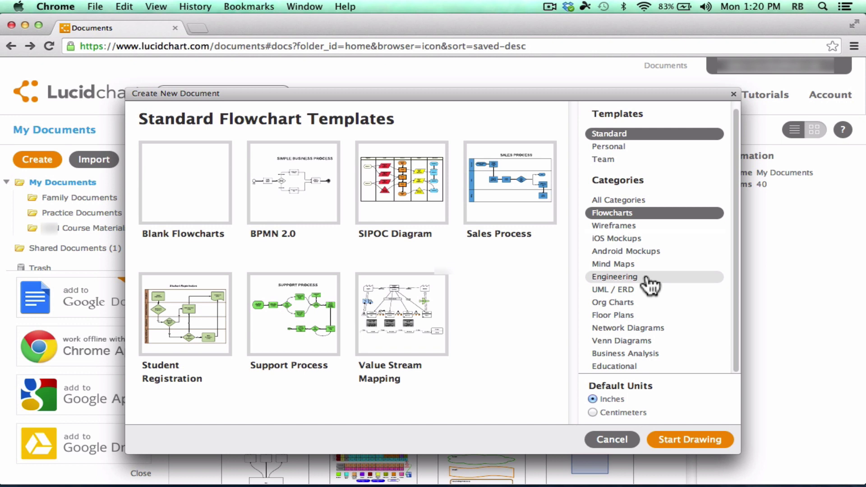
left_click(649, 329)
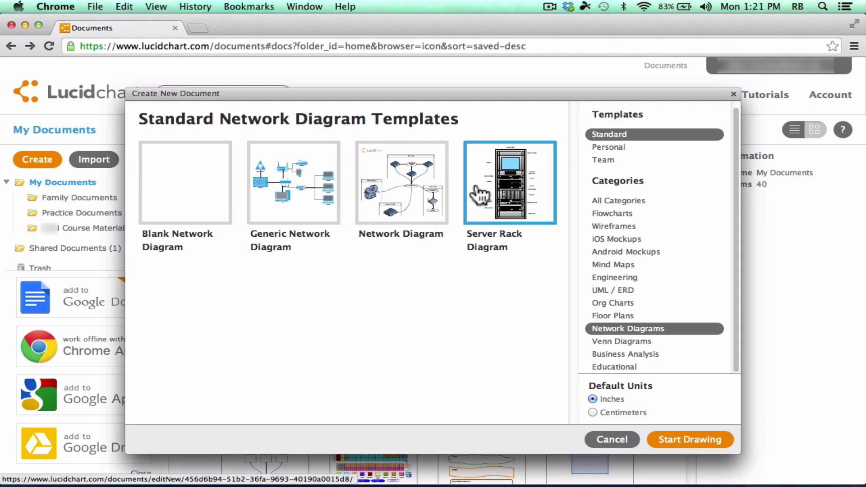
left_click(214, 180)
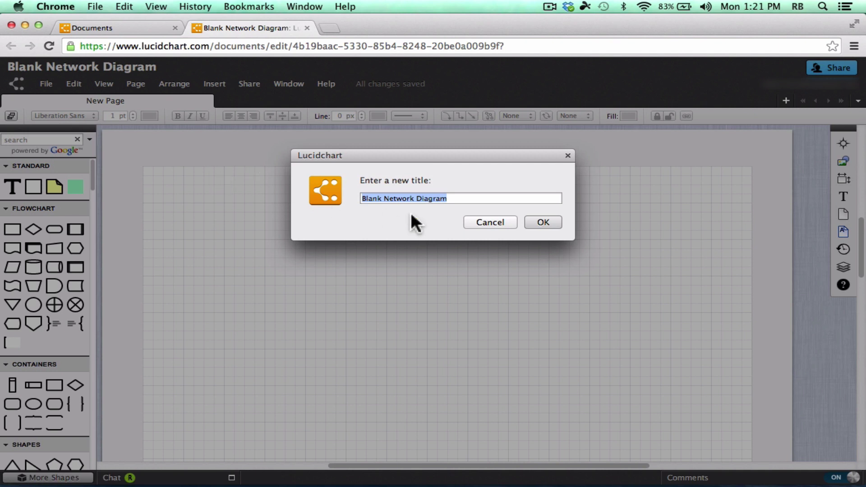
Set the document title to "Basic Network Diagram".
type("Basic Network Diagram")
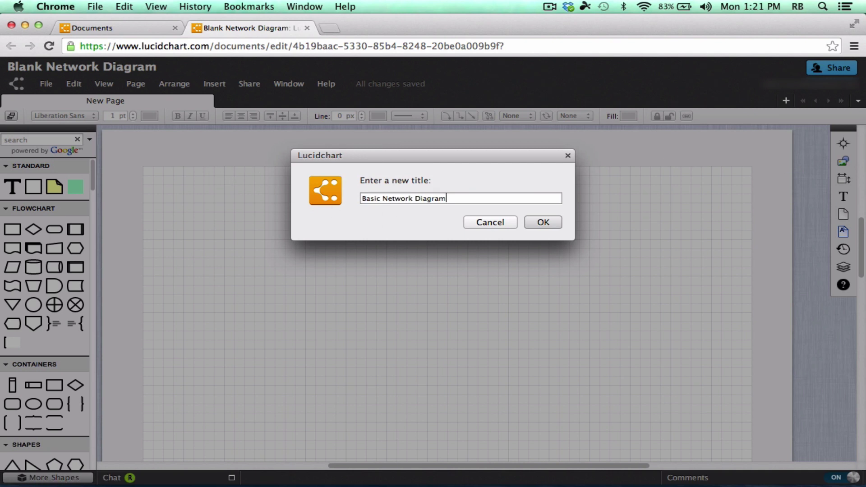
left_click(539, 222)
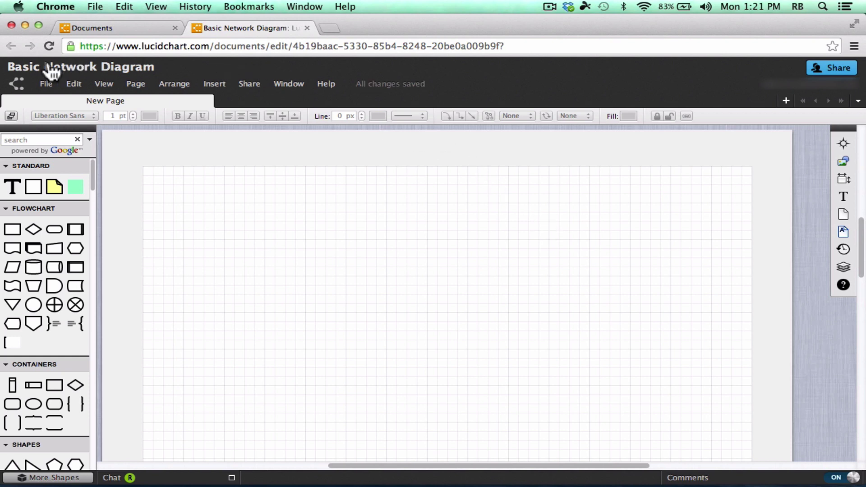
left_click(147, 74)
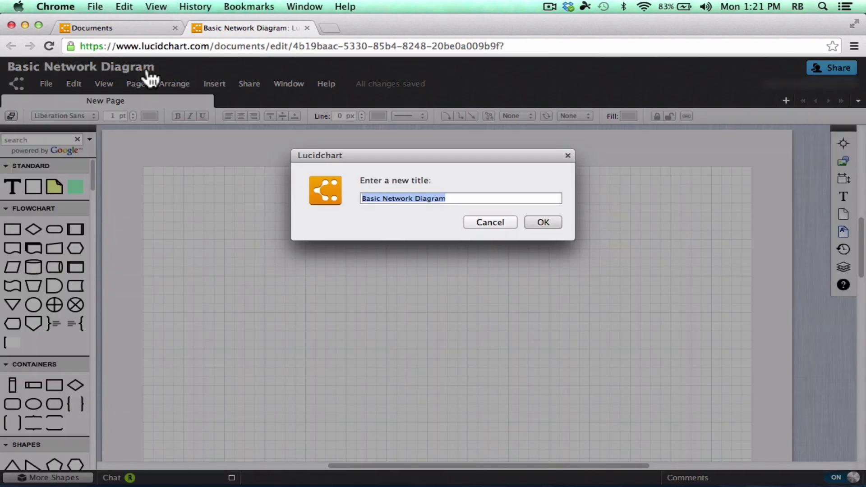
left_click(543, 222)
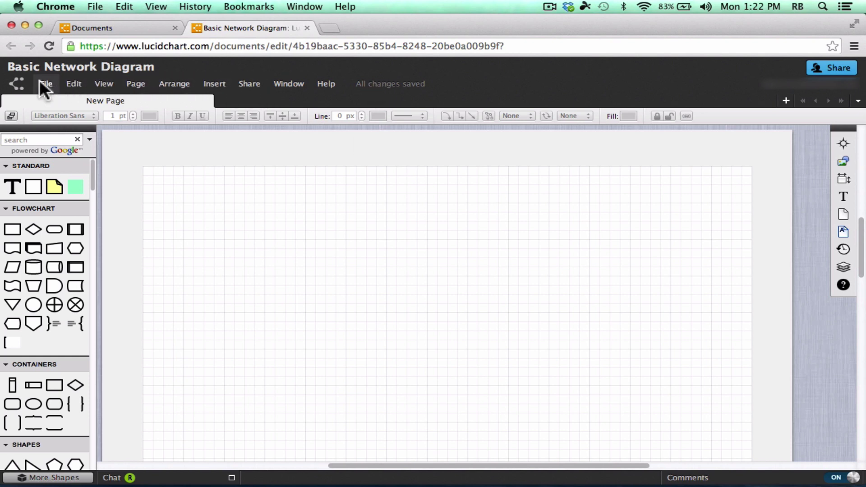
left_click(16, 84)
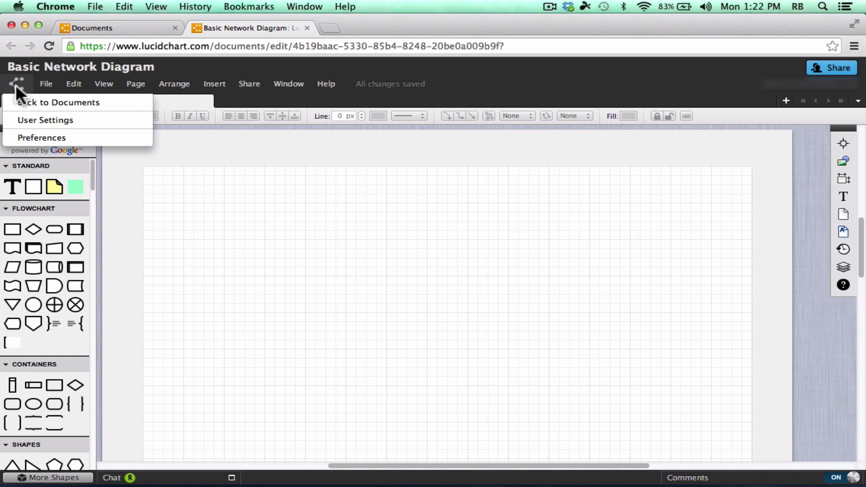
left_click(181, 209)
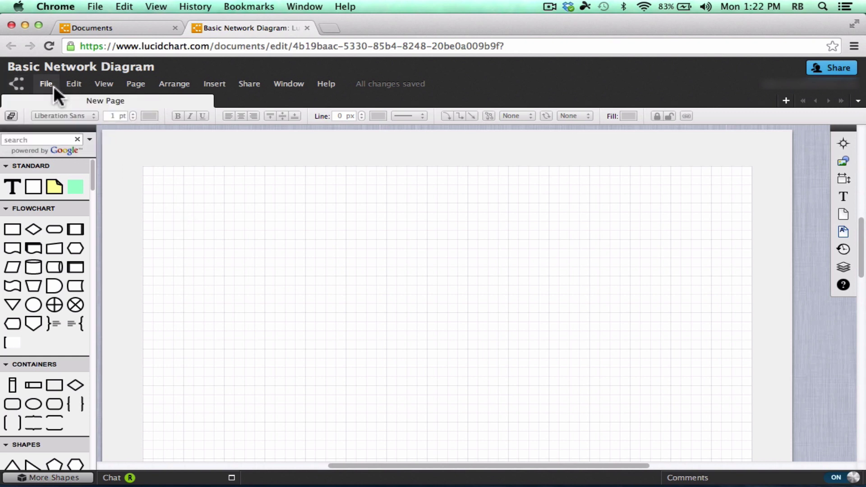
left_click(47, 83)
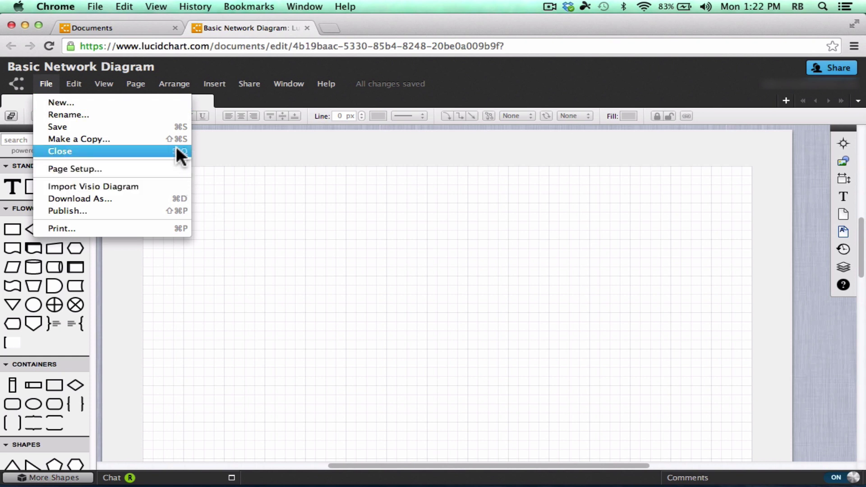
mouse_move(110, 85)
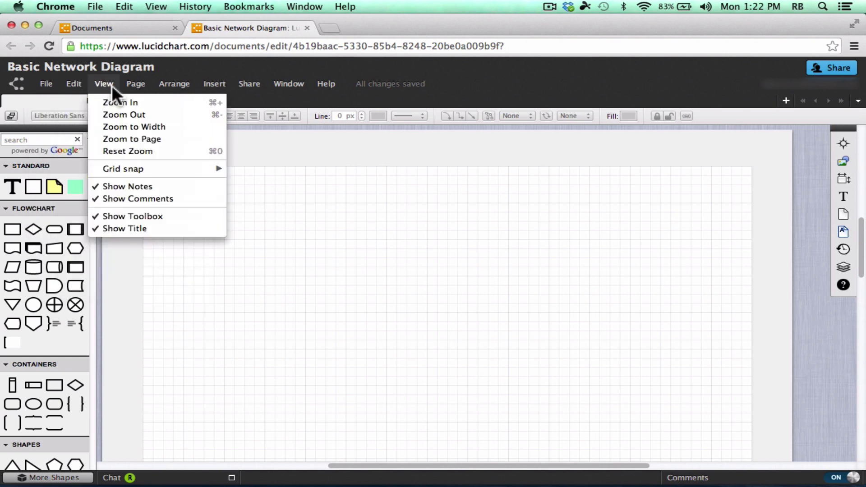
mouse_move(79, 82)
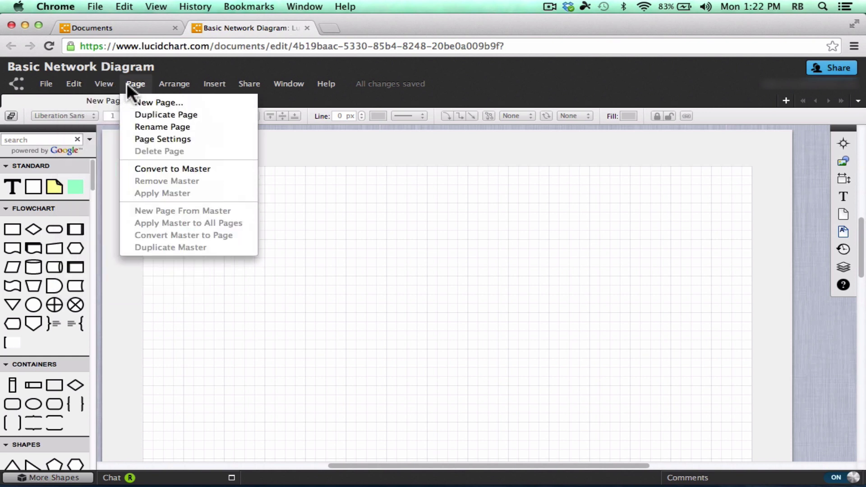
mouse_move(250, 85)
mouse_move(299, 85)
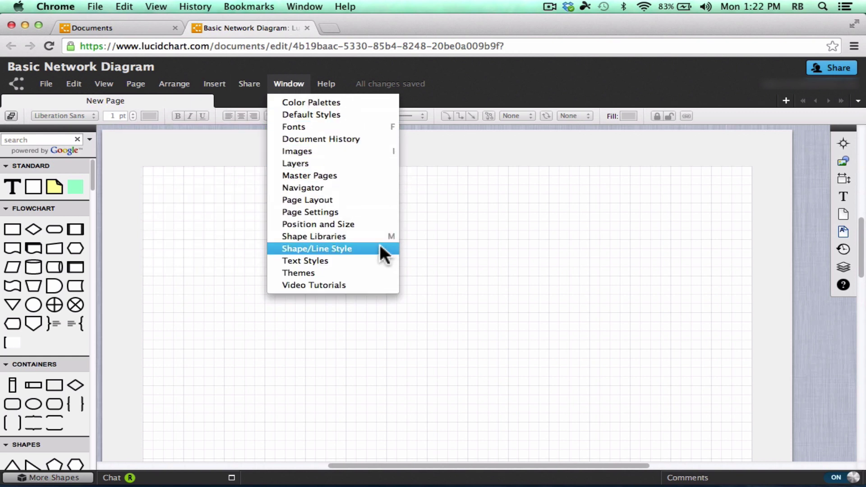
mouse_move(53, 81)
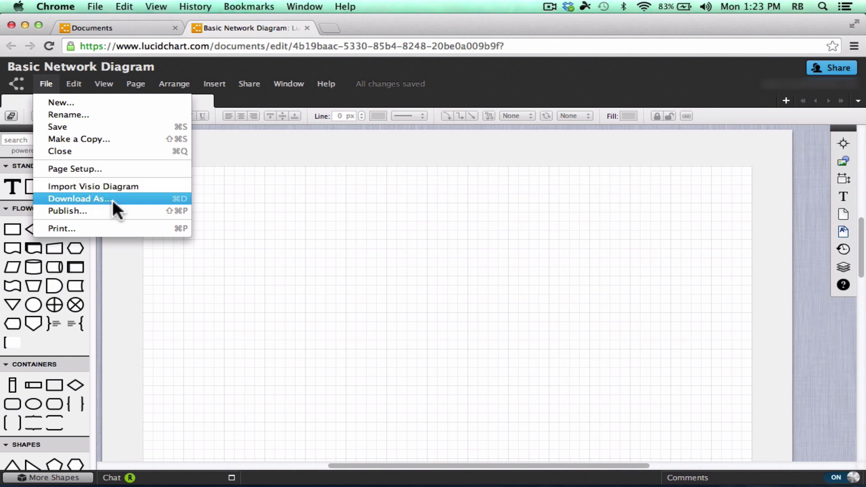
mouse_move(186, 83)
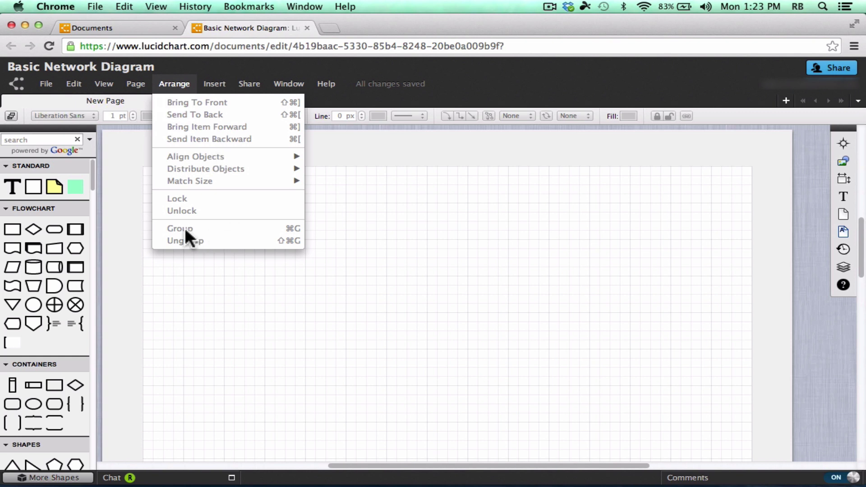
left_click(380, 237)
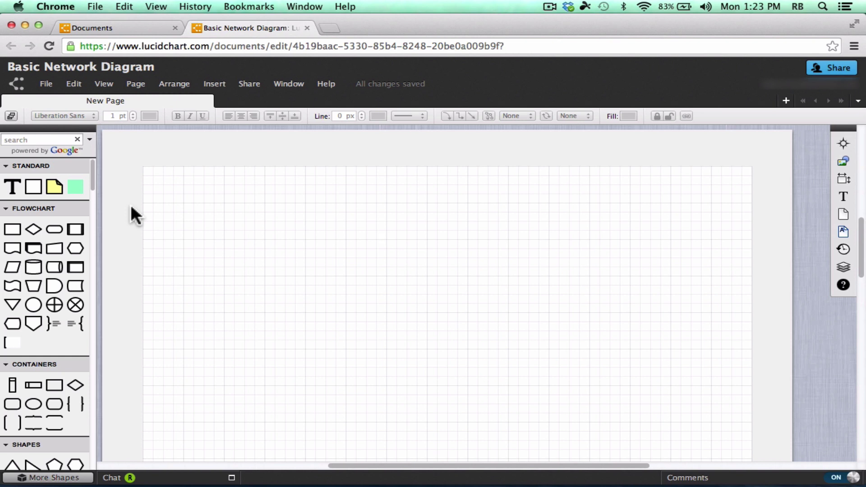
Place a standard text object near the page's upper-left corner and enter "sdalfjlaksjkldfjlak;sjf" in it.
mouse_move(67, 186)
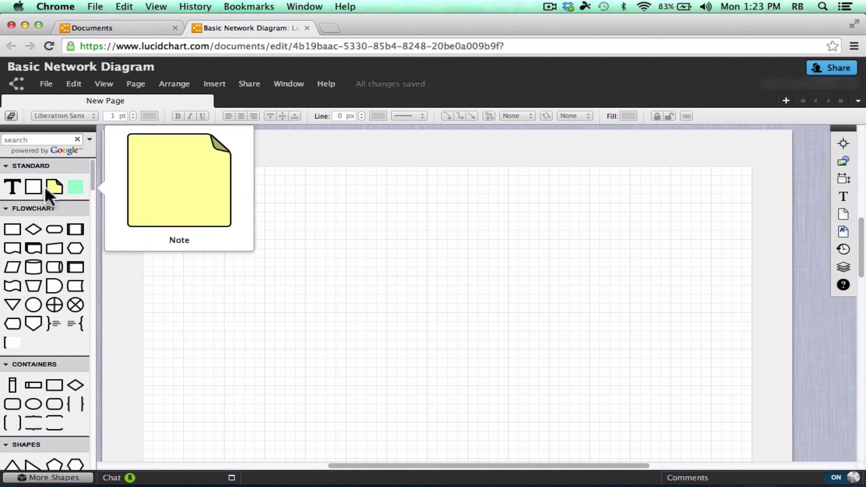
mouse_move(13, 187)
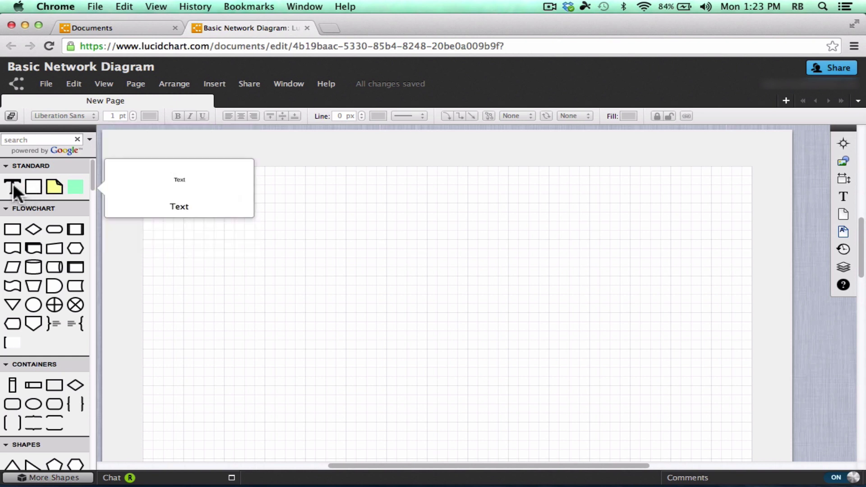
left_click_drag(14, 186, 106, 194)
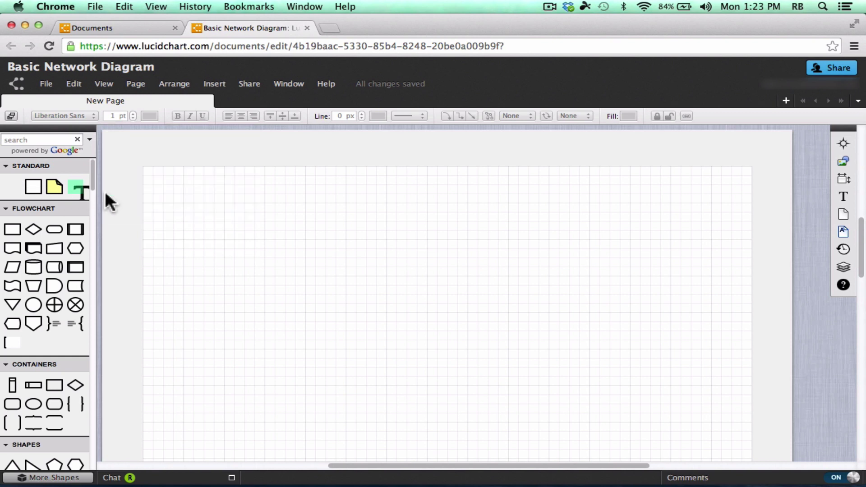
left_click_drag(225, 196, 248, 196)
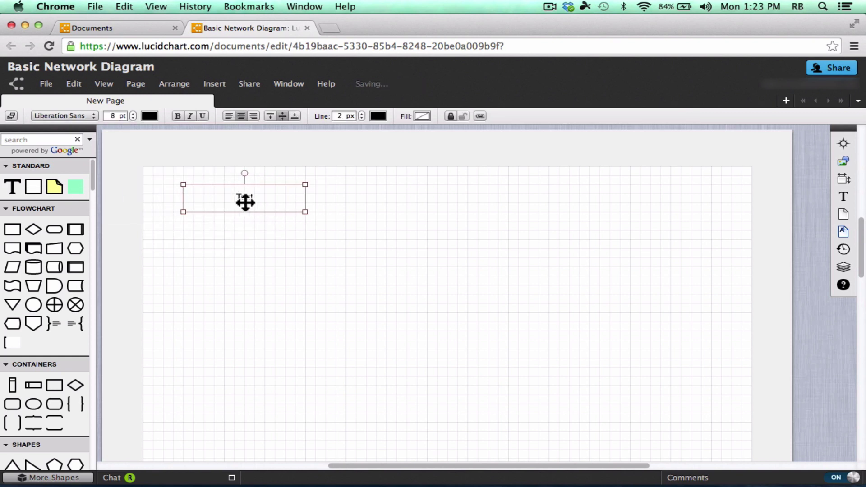
double_click(245, 194)
type("sdalfjlaksjkldf")
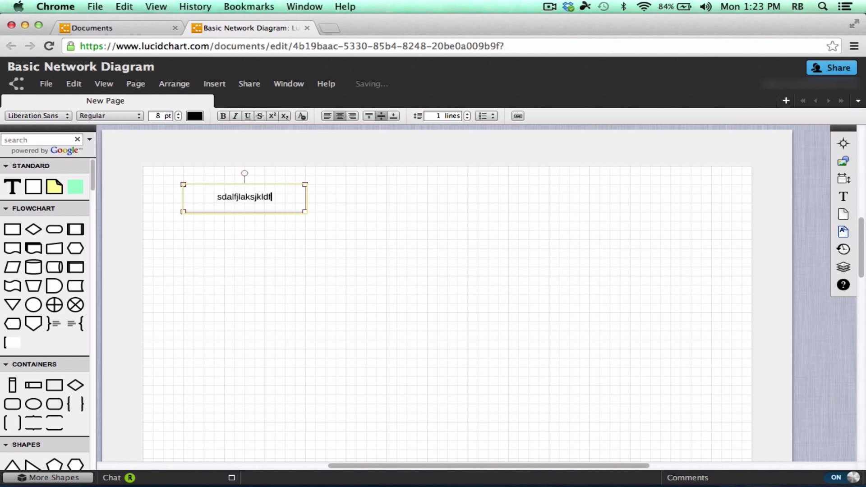
type("jlak;sjf")
left_click(205, 237)
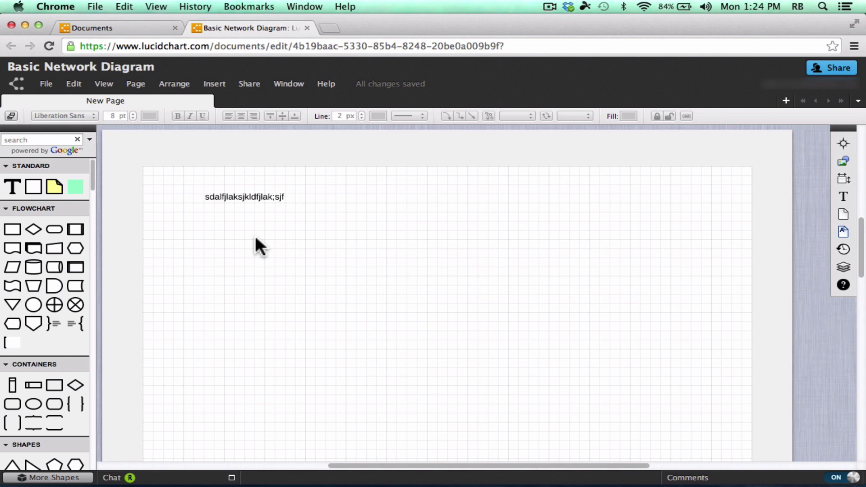
Add a square block containing "sdlfkja;sjdfkljasklf" near the page's upper middle, and an empty yellow note to its right.
left_click_drag(32, 185, 388, 238)
type("sdlfkja;sjdfkljaskll")
mouse_move(57, 184)
left_click_drag(58, 183, 535, 213)
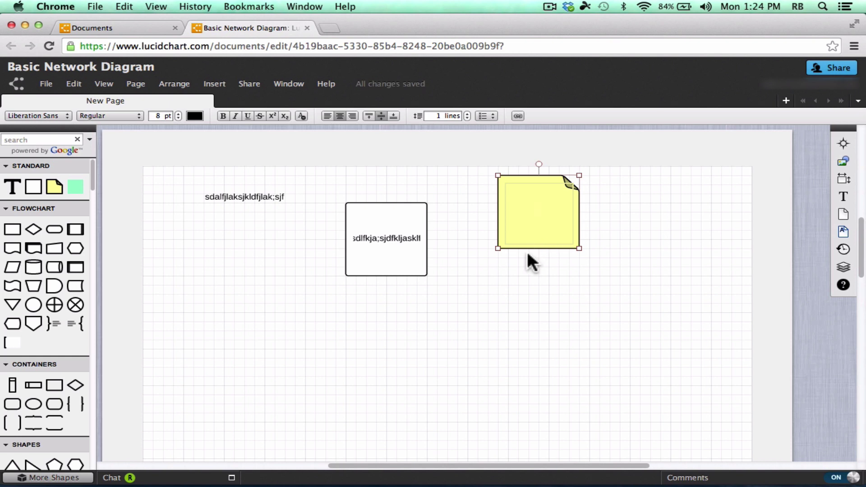
Place a green hotspot below the text object and open the list of actions it can be given.
mouse_move(76, 185)
left_click_drag(75, 183, 273, 260)
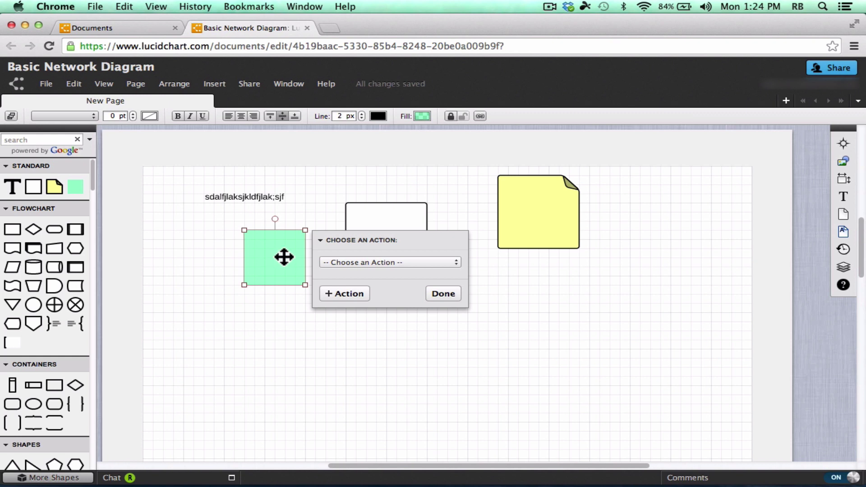
left_click(445, 261)
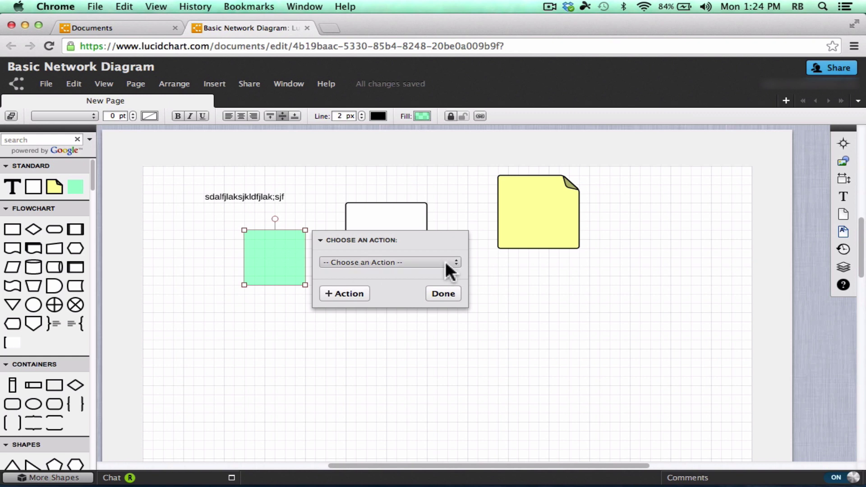
left_click(434, 265)
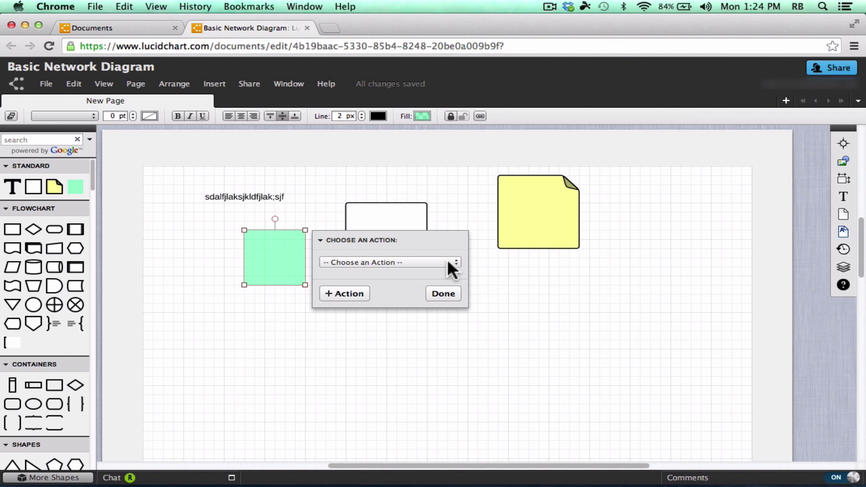
left_click(448, 259)
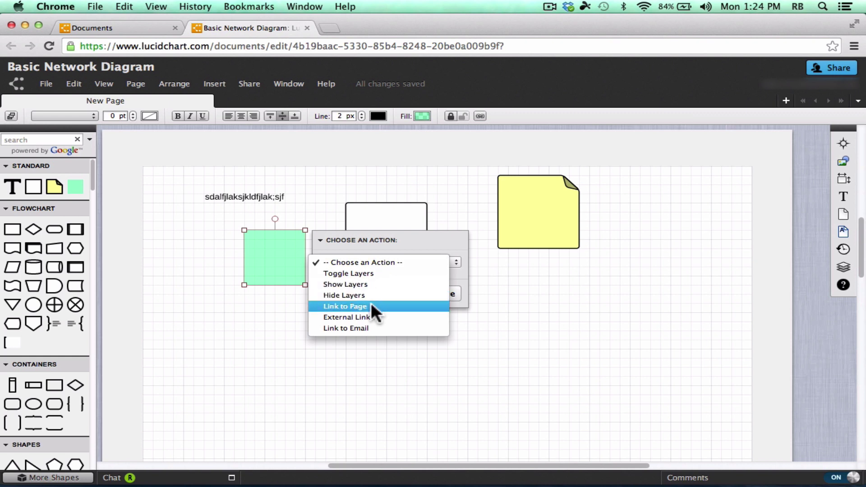
left_click(143, 101)
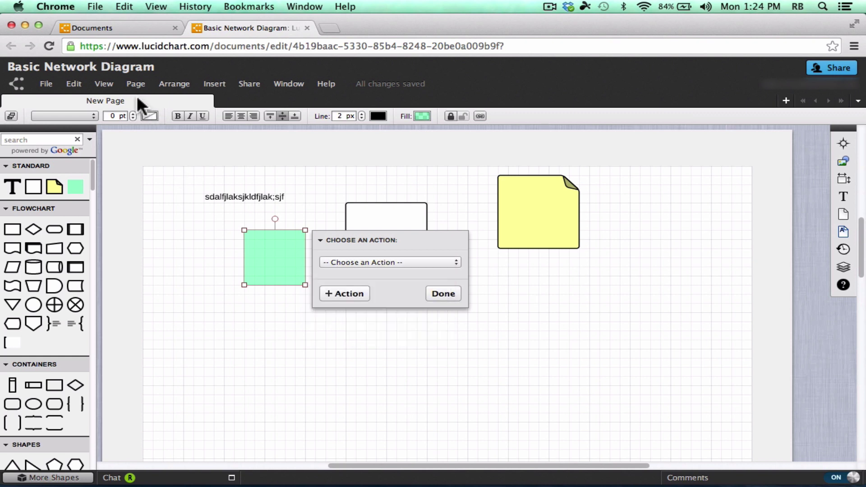
double_click(140, 97)
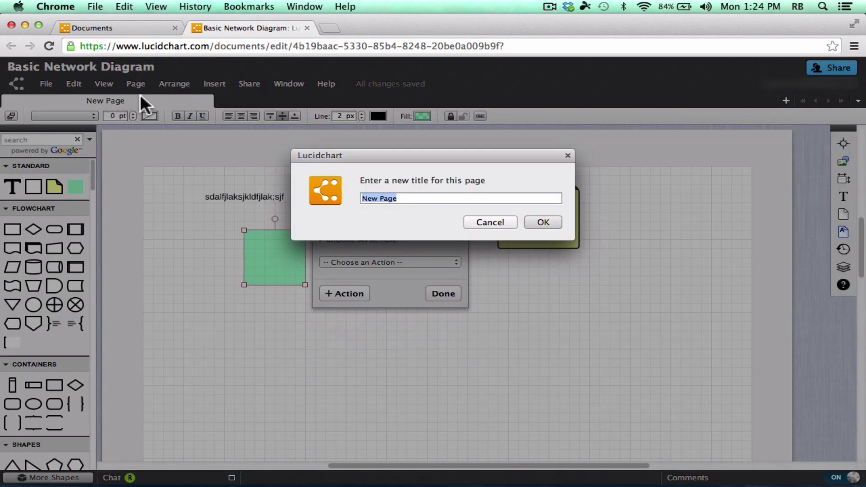
left_click(494, 223)
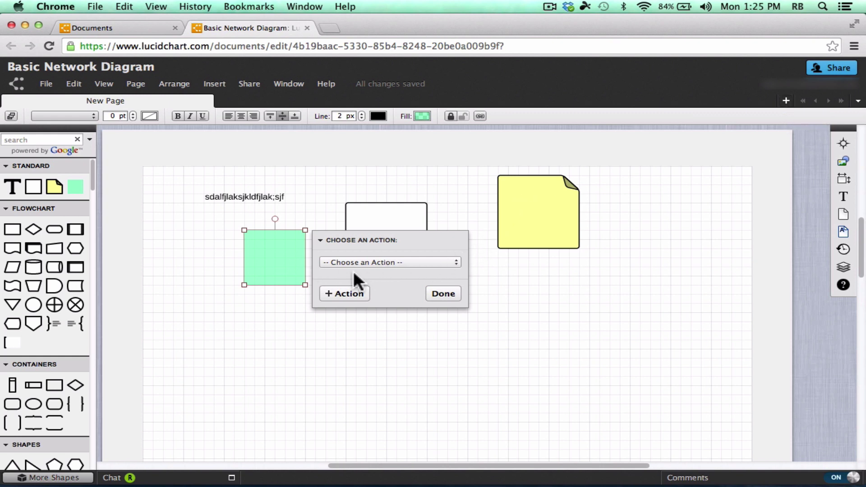
Review the actions available for the green hotspot and close its action settings without choosing one.
left_click(442, 264)
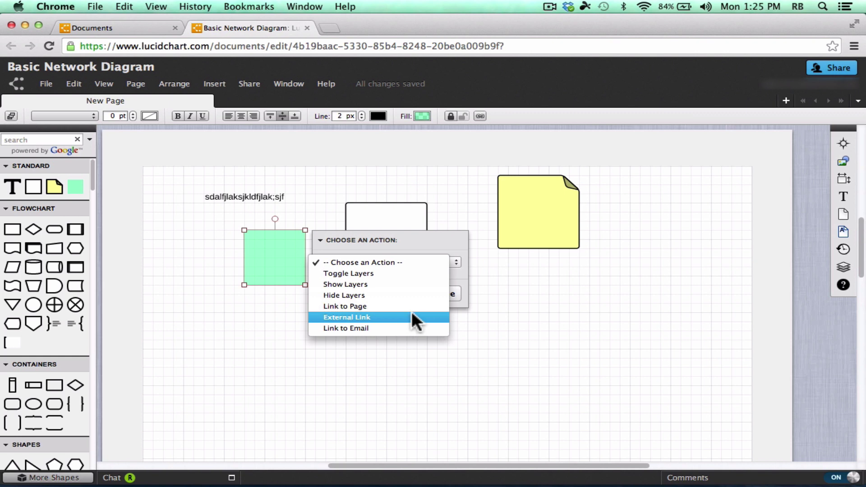
left_click(438, 241)
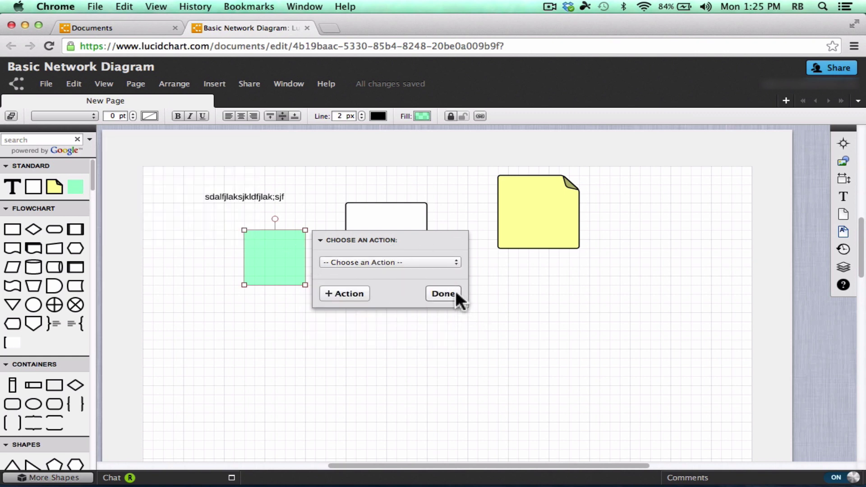
left_click(444, 294)
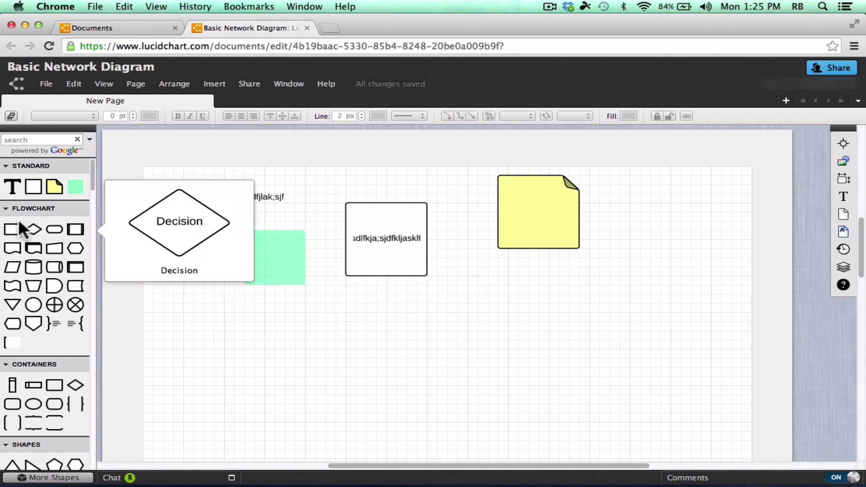
Add flowchart Process, Terminator, Preparation and Document shapes in a row below the existing hotspot, block and note.
left_click_drag(14, 235, 256, 332)
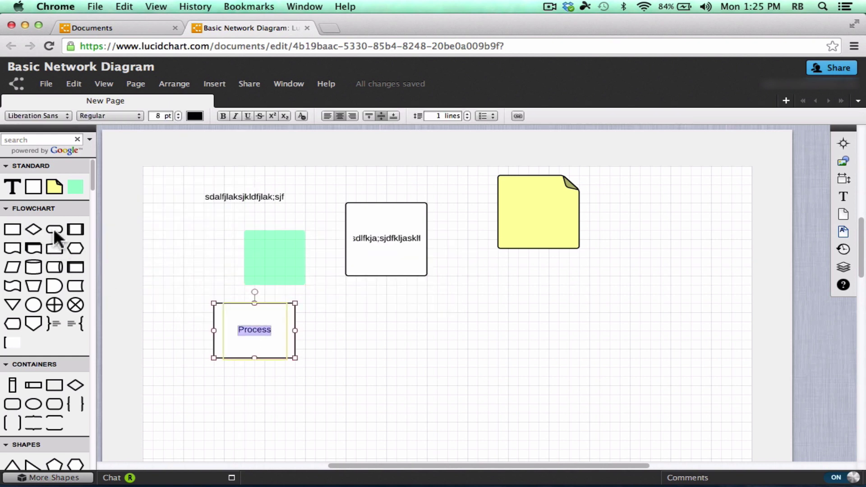
left_click_drag(54, 229, 387, 339)
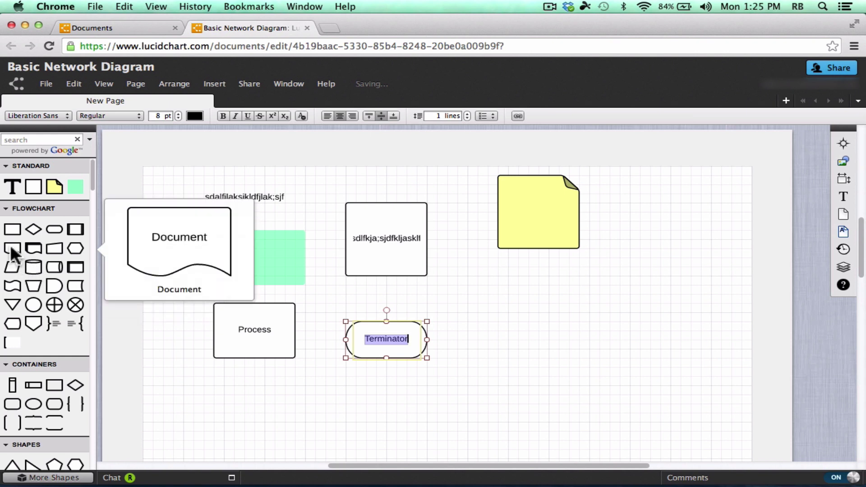
left_click_drag(12, 248, 618, 310)
double_click(618, 309)
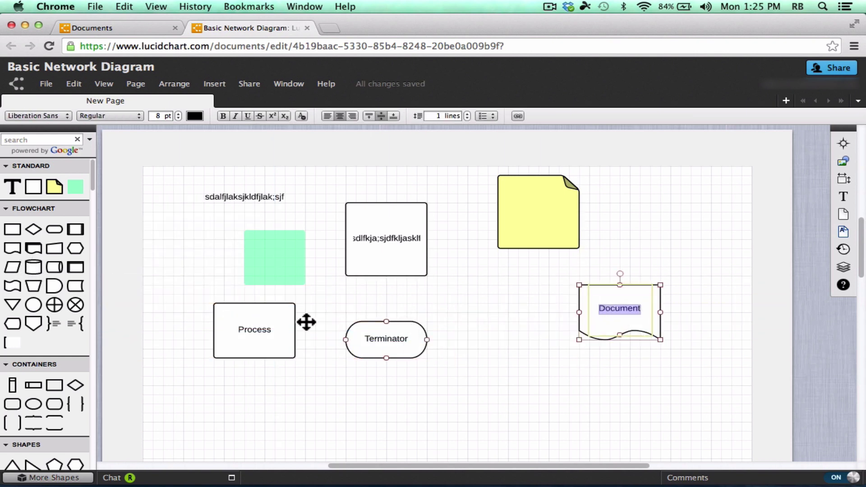
left_click_drag(86, 260, 499, 305)
double_click(498, 302)
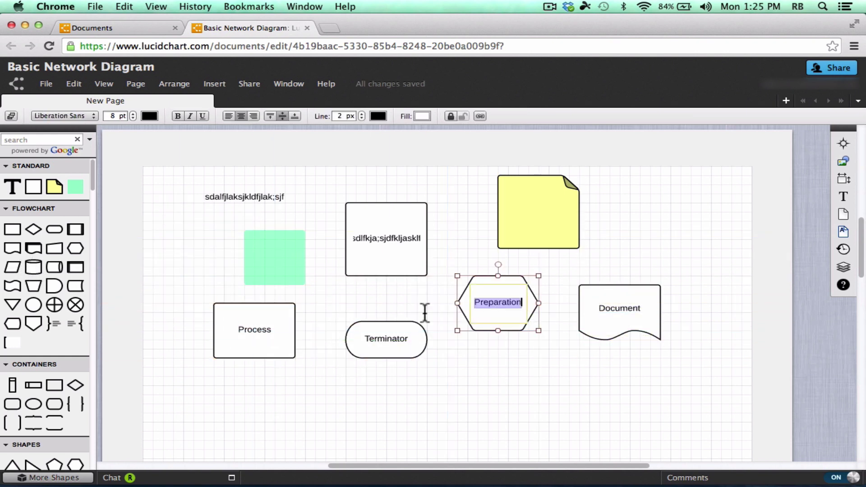
Place an Off-Page Link shape below the Process and Terminator shapes, and review its action choices without assigning one.
scroll(177, 311, "down", 5)
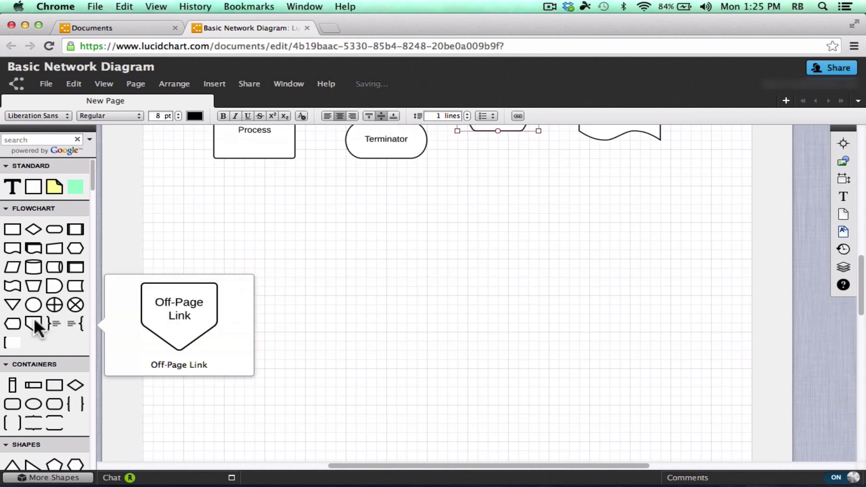
left_click_drag(34, 319, 319, 206)
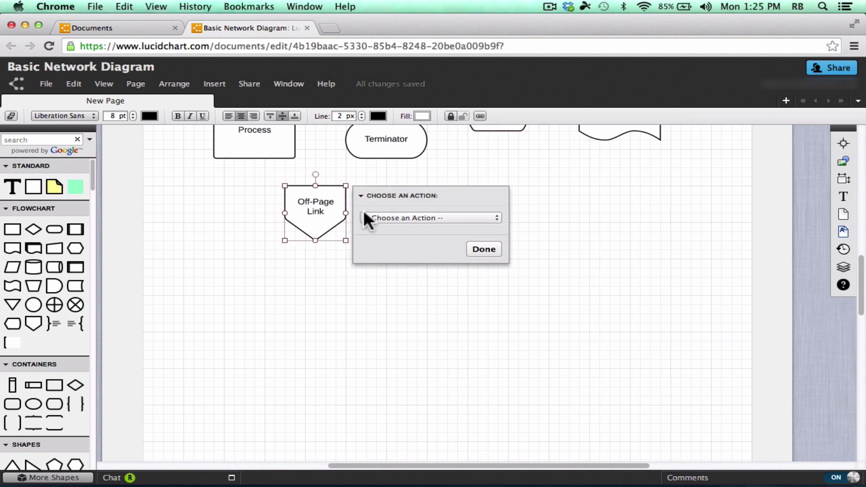
left_click(412, 217)
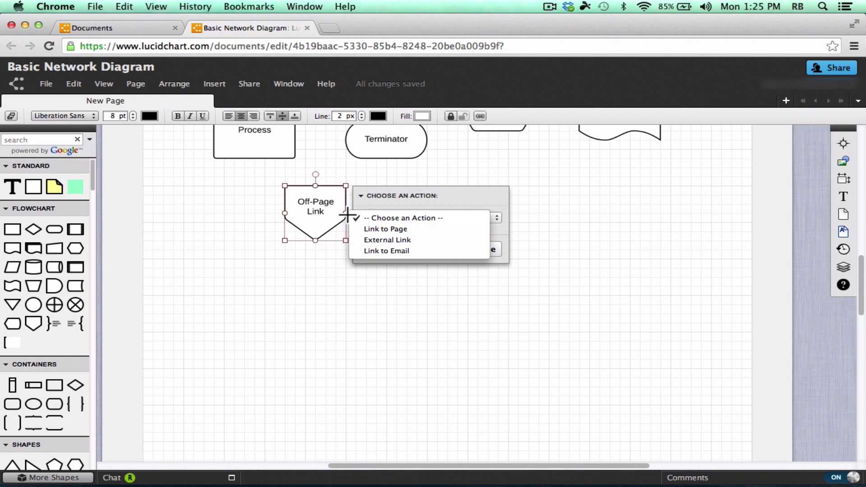
left_click(552, 221)
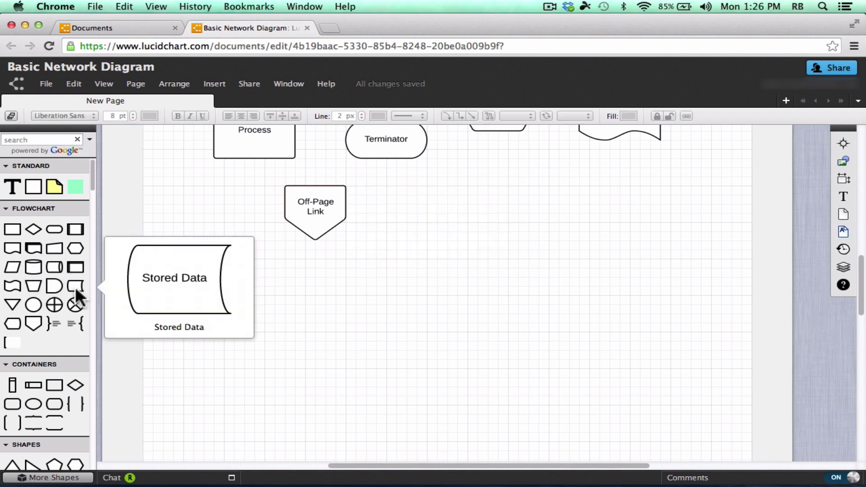
Add a cross shape below the Off-Page Link and a cloud shape to its right, enlarging the cloud.
scroll(69, 370, "down", 1)
scroll(67, 368, "down", 5)
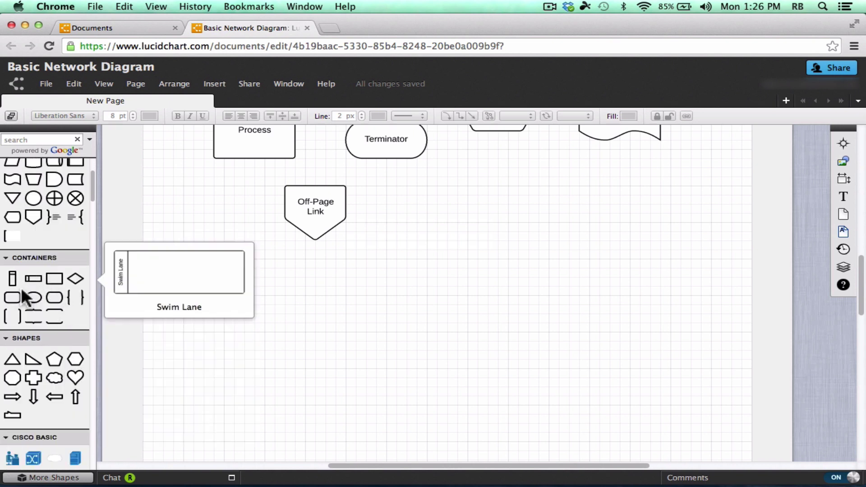
scroll(39, 354, "down", 3)
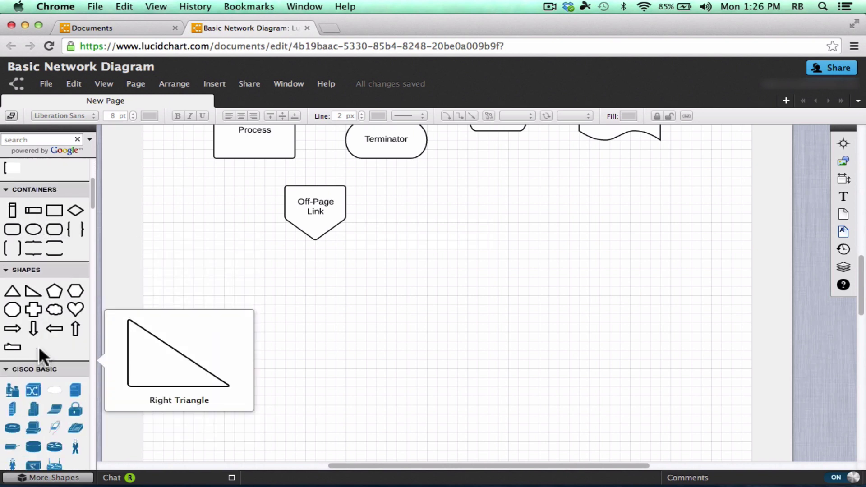
left_click_drag(34, 312, 352, 314)
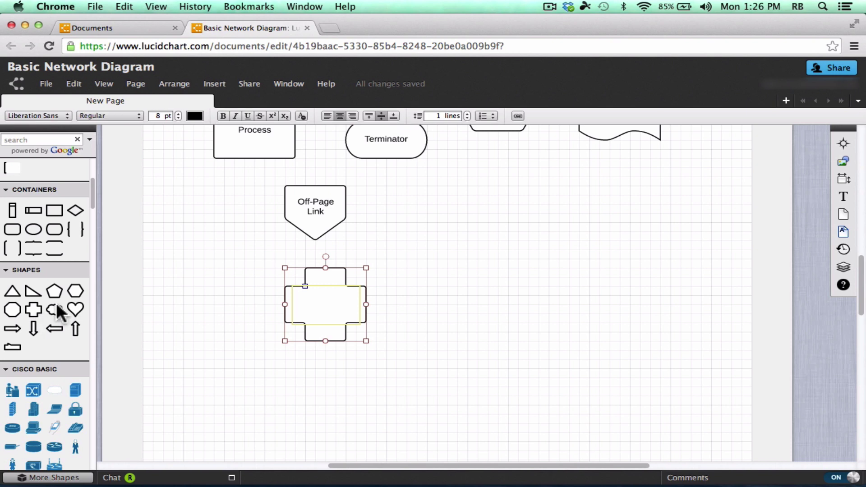
left_click_drag(54, 310, 470, 264)
left_click_drag(509, 232, 579, 183)
Place a Cisco Basic building, a blue cylinder and a router below the cross and cloud.
scroll(559, 203, "down", 5)
scroll(67, 327, "down", 3)
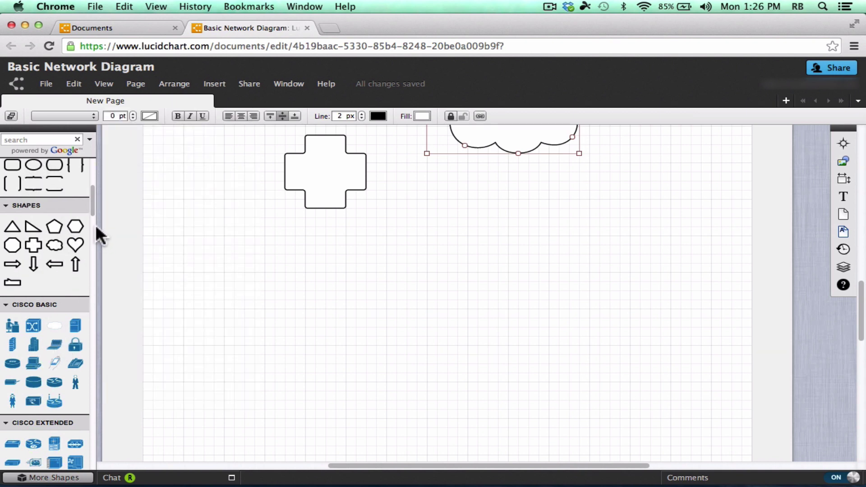
left_click_drag(90, 208, 96, 221)
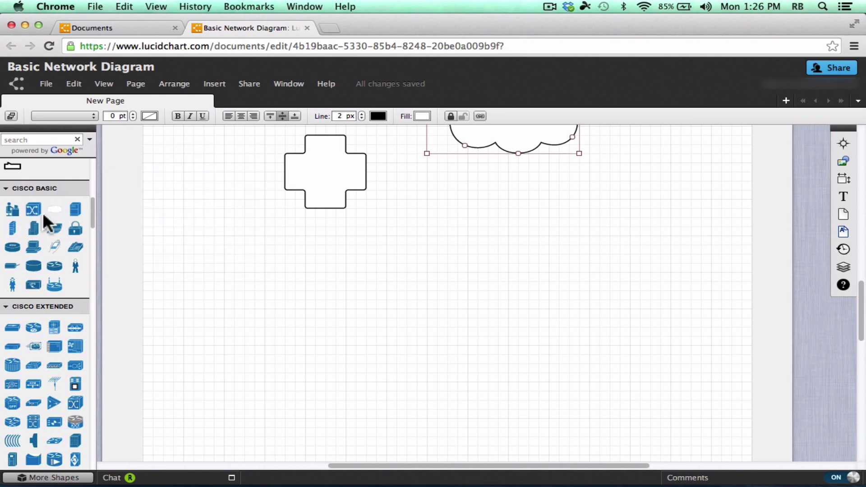
left_click_drag(34, 229, 296, 261)
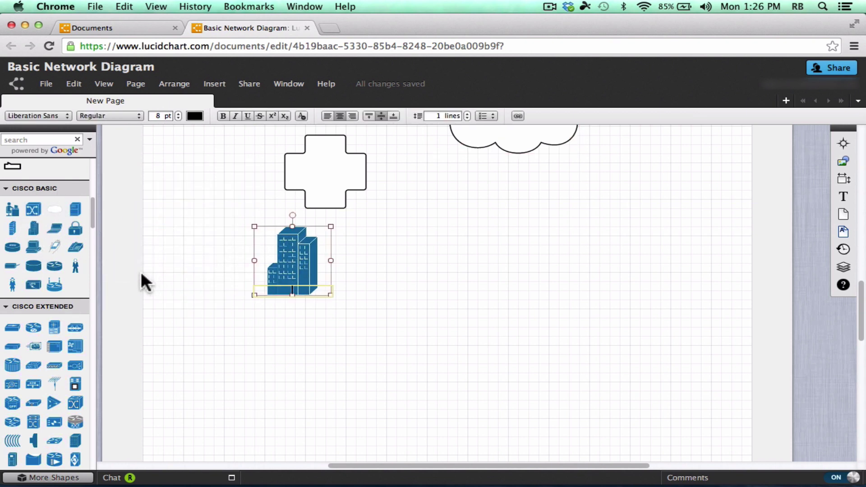
left_click_drag(38, 264, 396, 249)
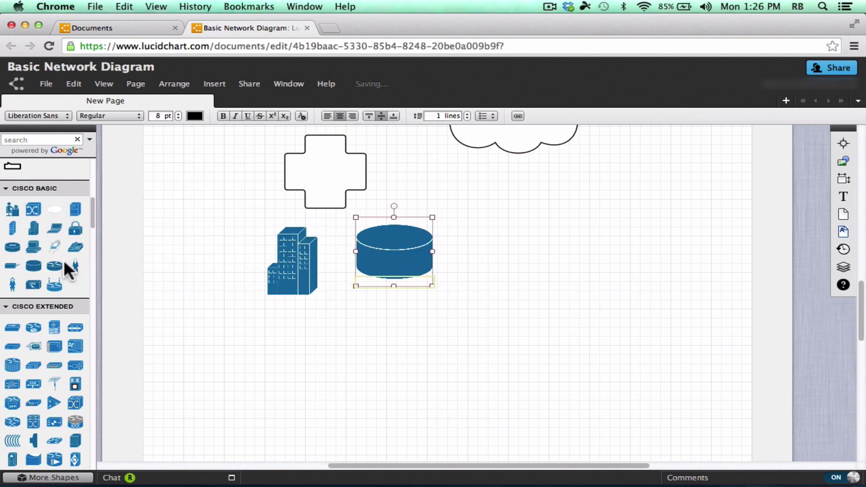
left_click_drag(61, 265, 506, 213)
double_click(506, 213)
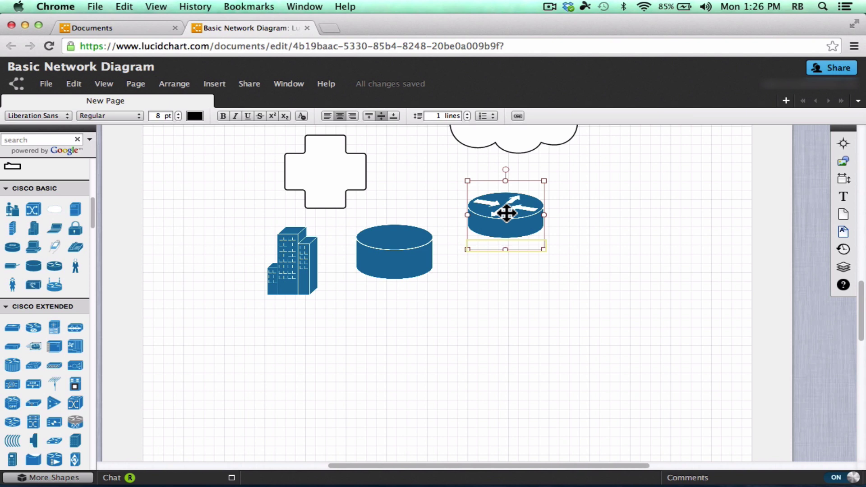
Browse the remaining shape libraries, including Cisco Extended, Audio Equipment, User Images and Team Images.
scroll(77, 323, "down", 5)
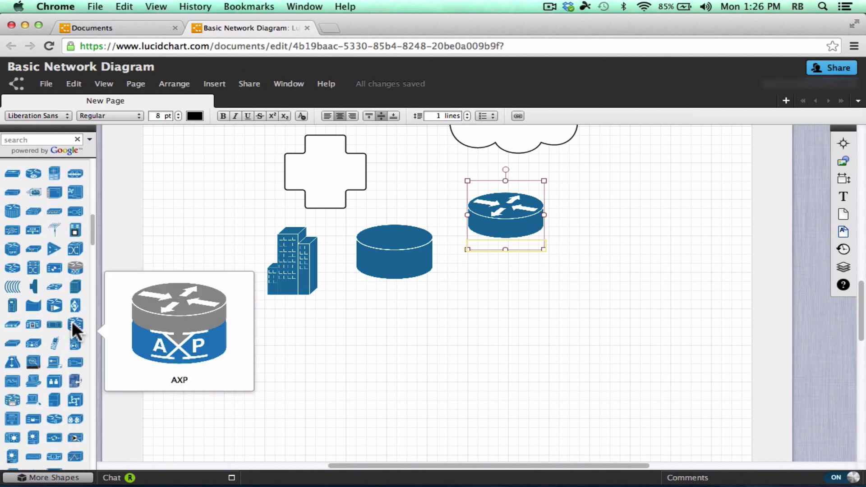
scroll(53, 226, "down", 10)
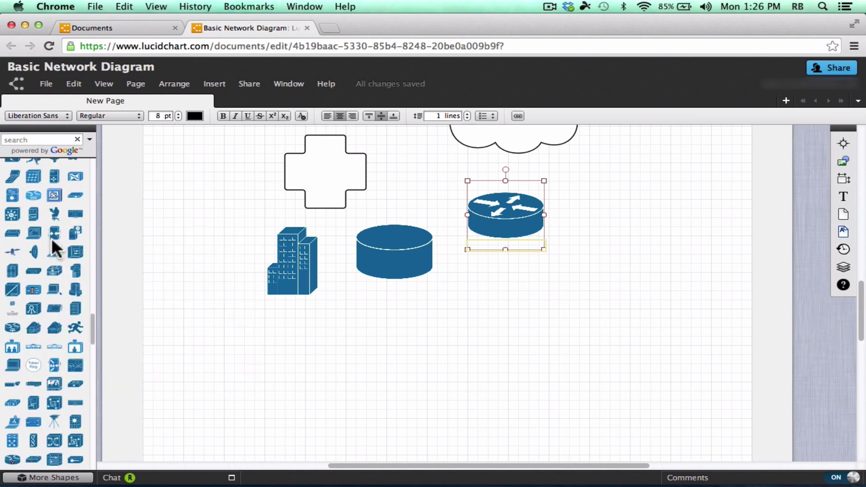
scroll(52, 242, "up", 10)
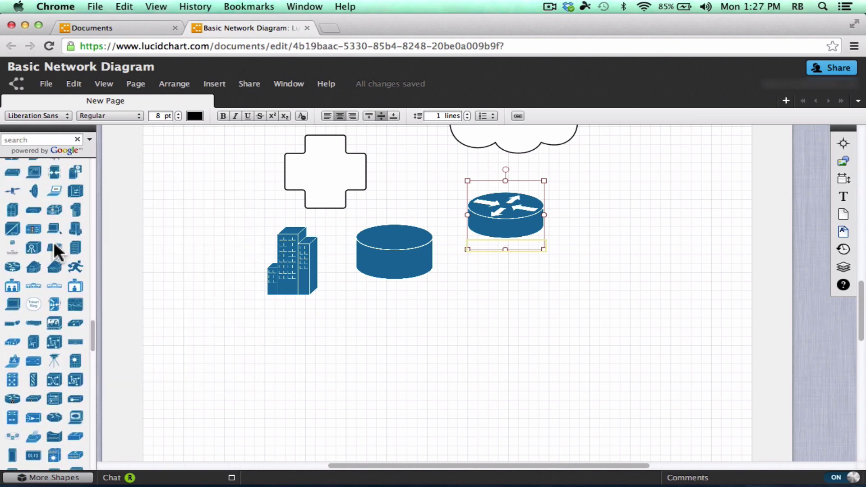
scroll(57, 254, "down", 10)
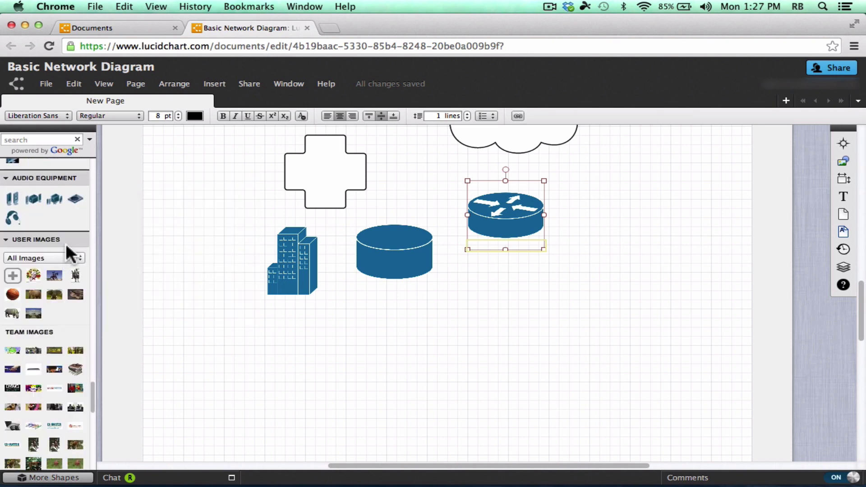
mouse_move(8, 289)
mouse_move(75, 282)
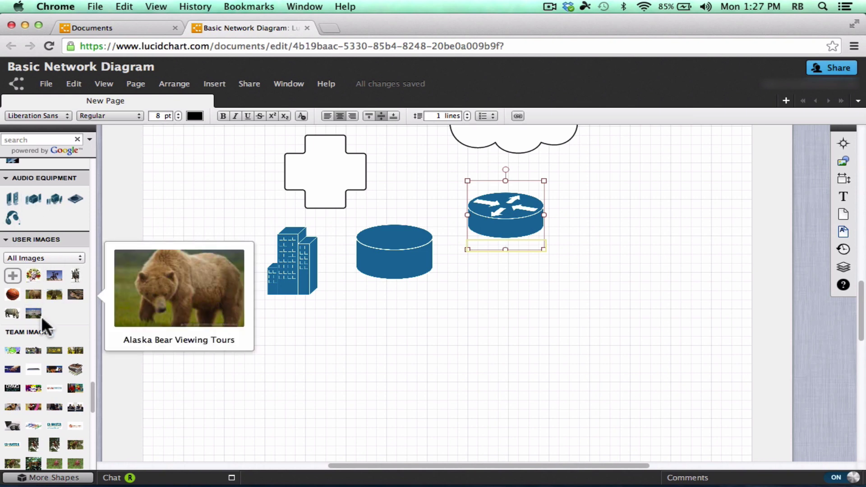
scroll(49, 334, "down", 3)
mouse_move(53, 334)
scroll(50, 329, "down", 10)
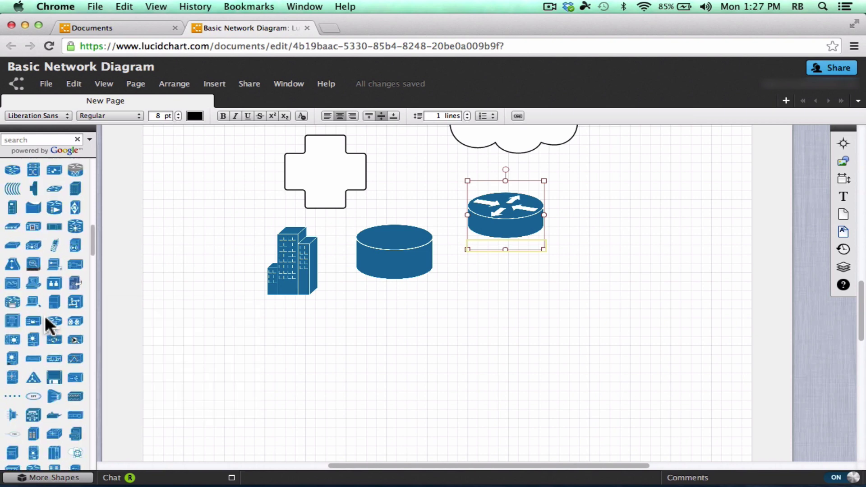
scroll(45, 318, "up", 15)
mouse_move(45, 315)
left_click_drag(93, 180, 121, 160)
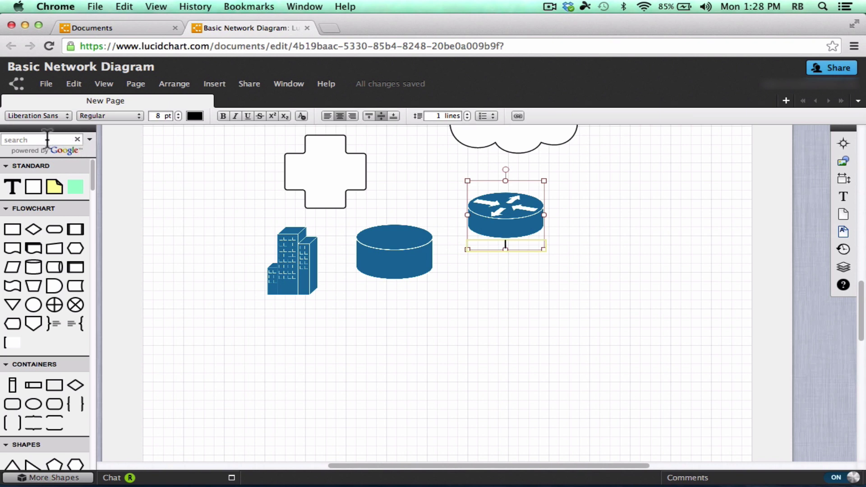
Search the shapes for "switch" and place the Google Images picture of an HP ProCurve switch below the building and cylinder.
left_click(28, 141)
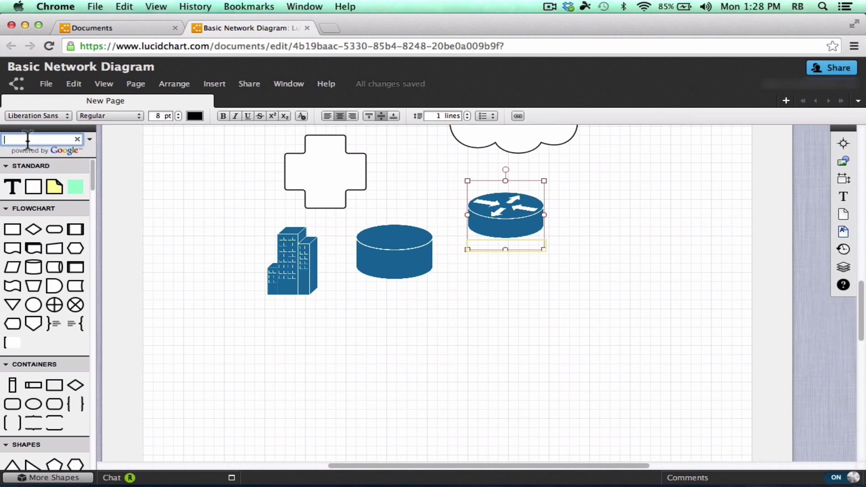
type("switch")
key("Return")
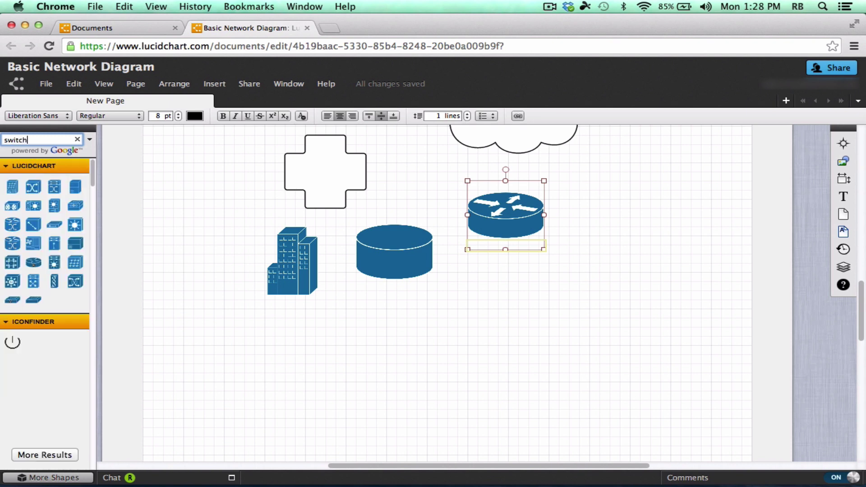
mouse_move(29, 201)
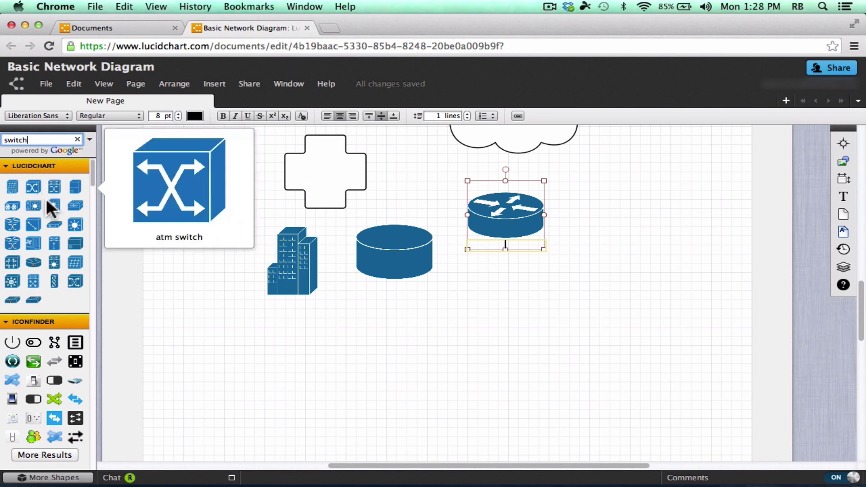
scroll(49, 282, "down", 5)
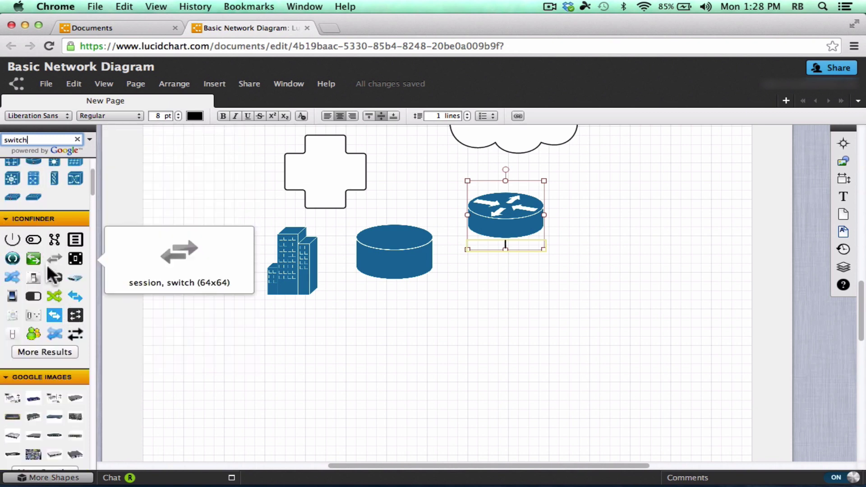
scroll(53, 280, "down", 6)
scroll(53, 281, "down", 1)
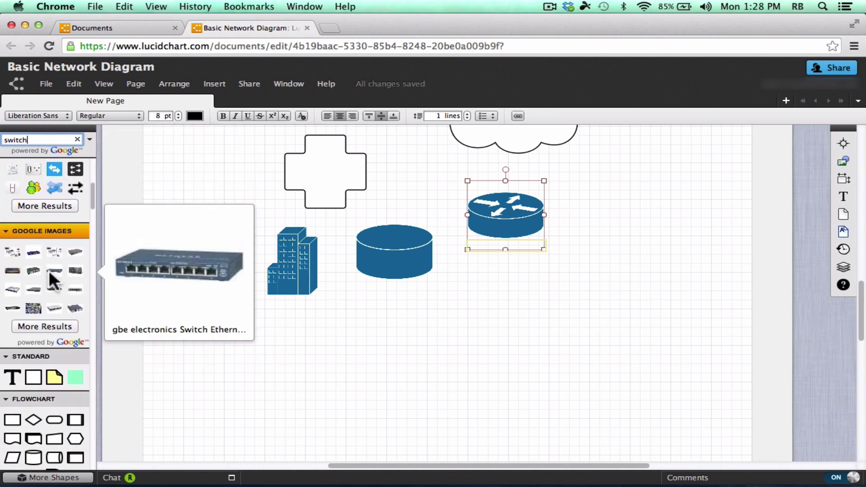
mouse_move(39, 252)
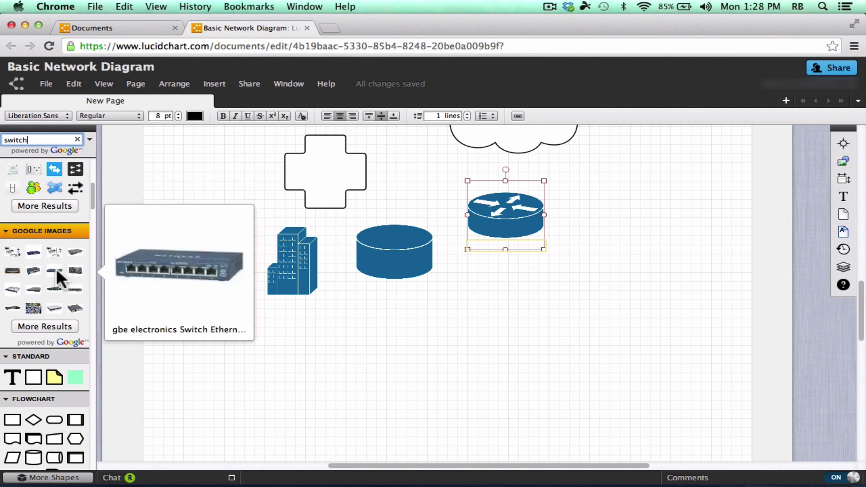
left_click_drag(33, 271, 365, 361)
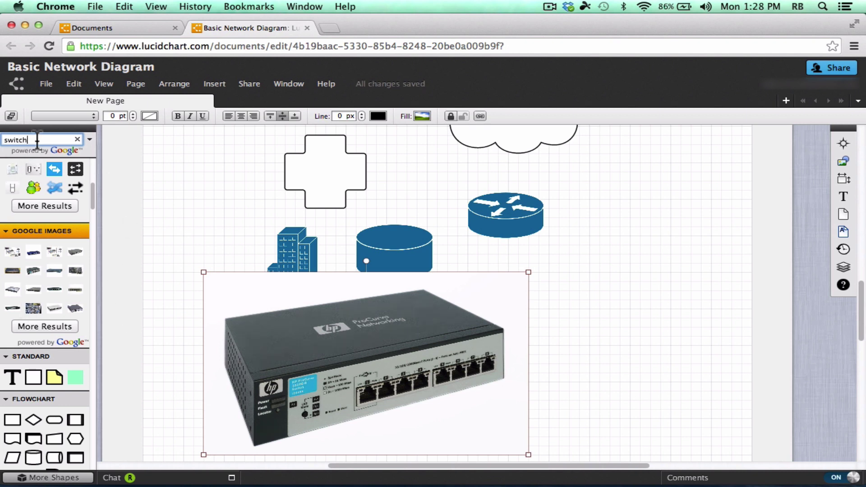
Clear the shape search and display the options for which sources it covers.
left_click(77, 139)
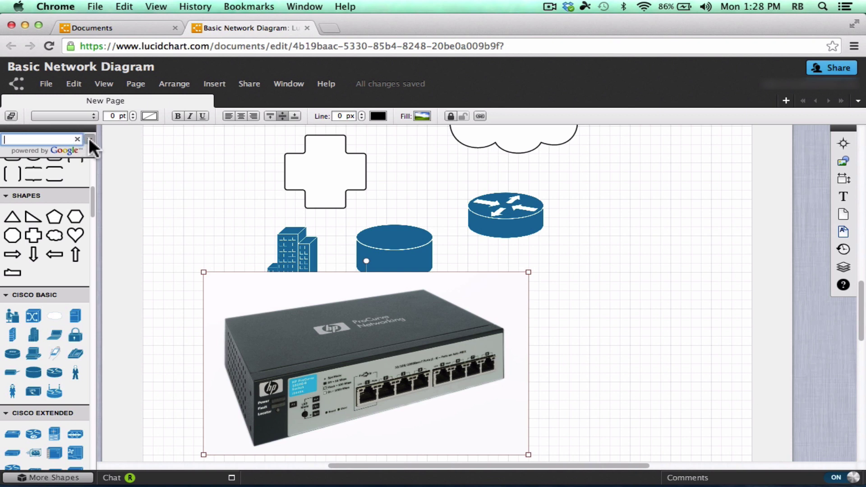
left_click(90, 140)
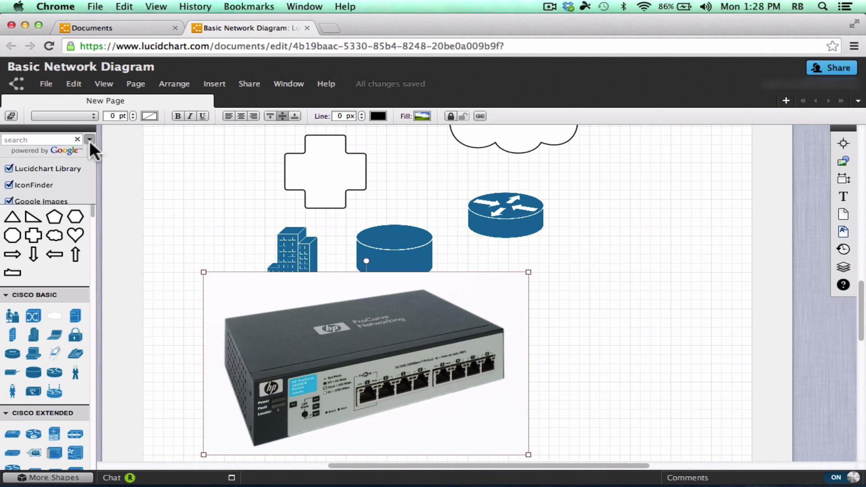
Exclude Google Images from the shape search sources, check the options for the remaining sources and hide them.
left_click(9, 201)
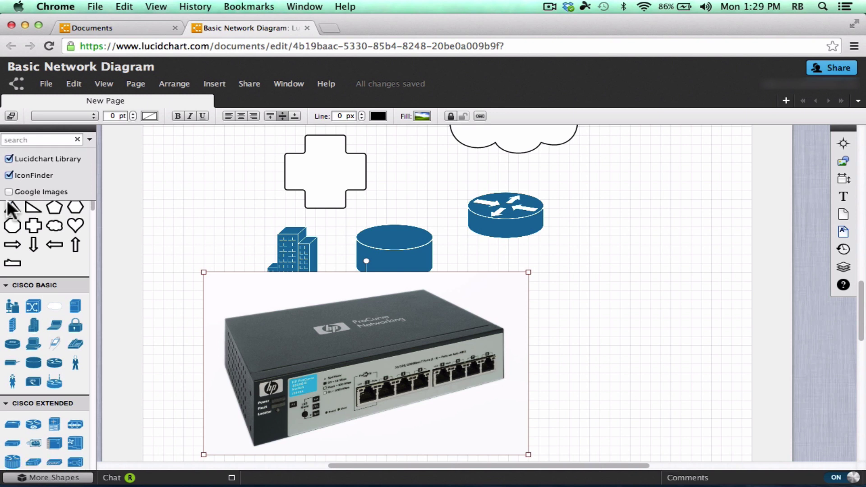
mouse_move(11, 208)
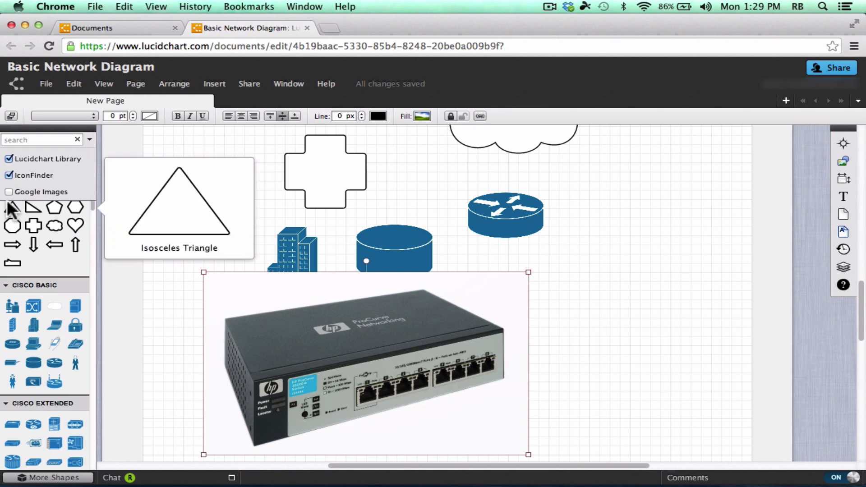
left_click(73, 141)
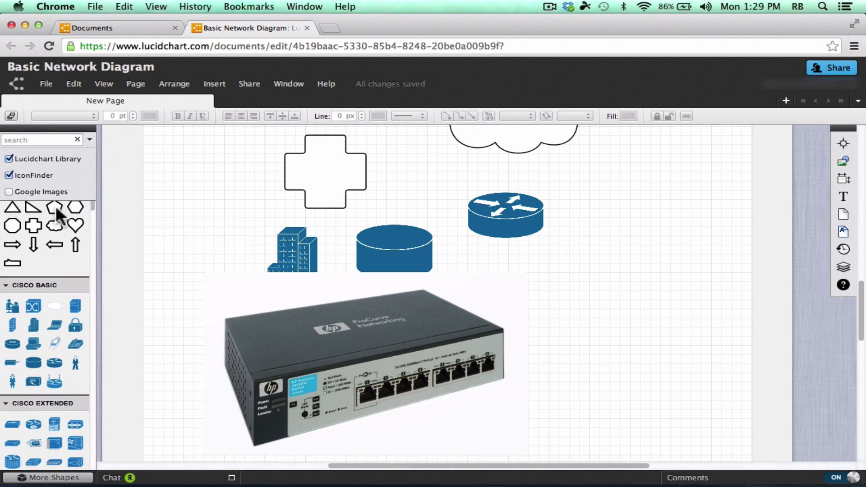
scroll(58, 214, "up", 5)
left_click(89, 139)
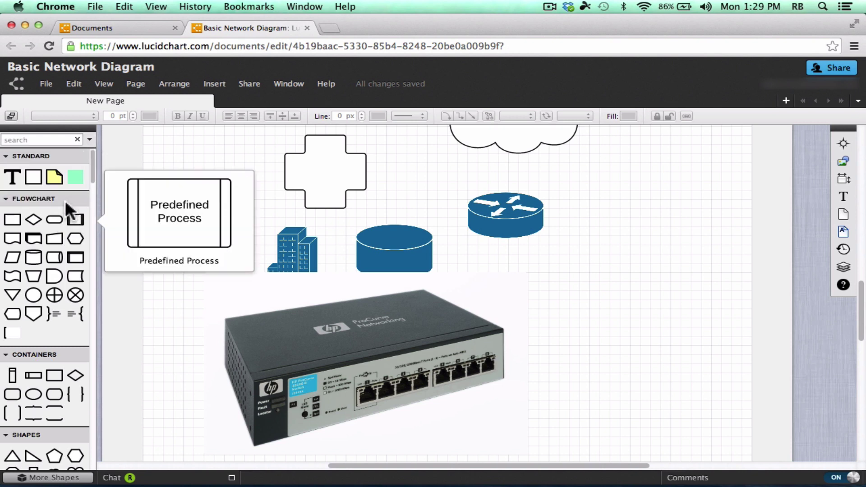
Look through the loaded shape libraries and open the library manager for more shapes.
mouse_move(93, 173)
left_mouse_down()
mouse_move(89, 213)
mouse_move(118, 462)
mouse_move(100, 166)
left_mouse_up()
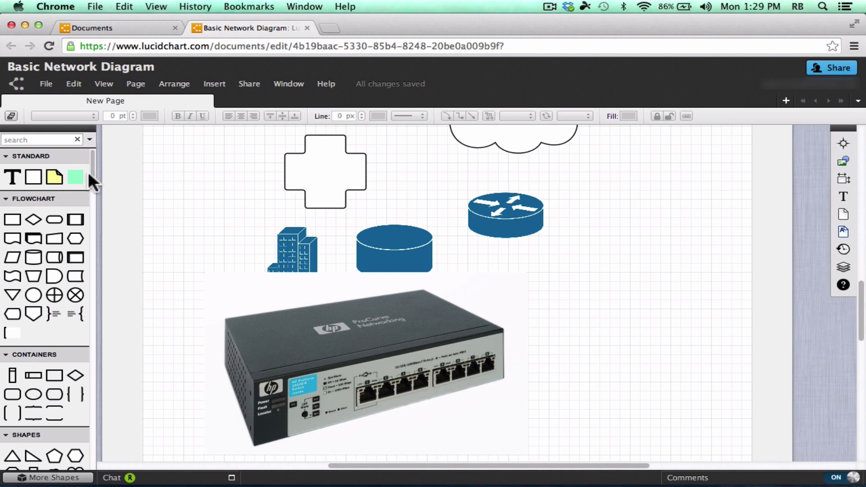
left_click_drag(91, 174, 109, 257)
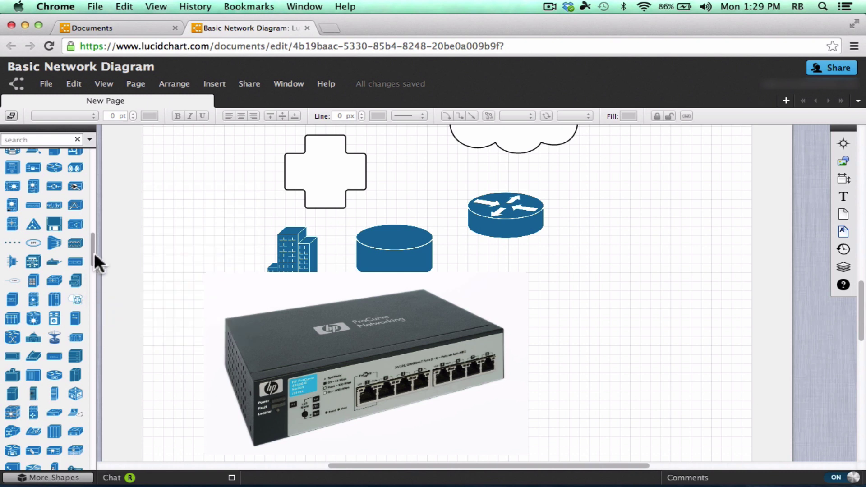
left_click(27, 479)
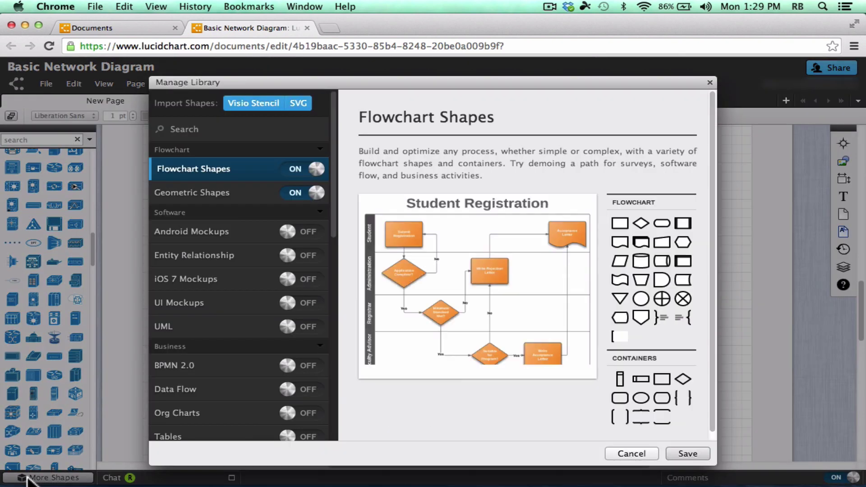
Try turning the Flowchart Shapes and Geometric Shapes libraries off and back on.
left_click(311, 170)
left_click(310, 176)
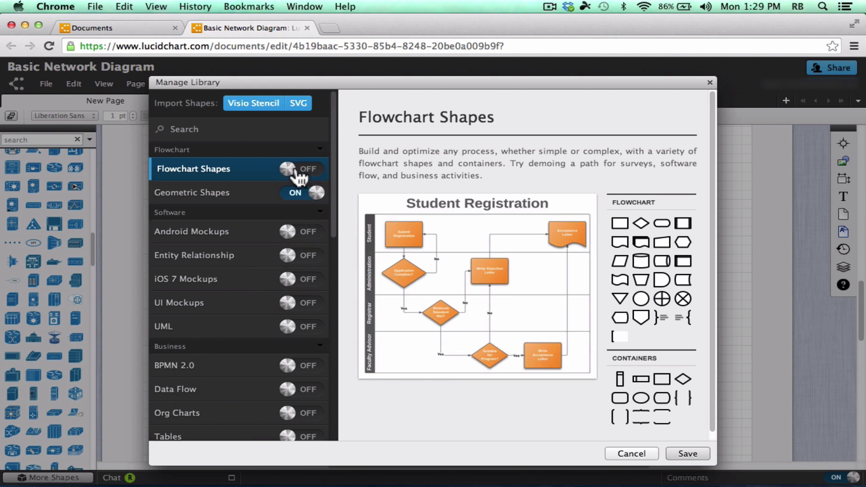
left_click(316, 195)
left_click(296, 195)
Enable the AWS Architecture, Network Infrastructure and Server Rack Diagrams libraries and save the library selection.
scroll(333, 260, "down", 5)
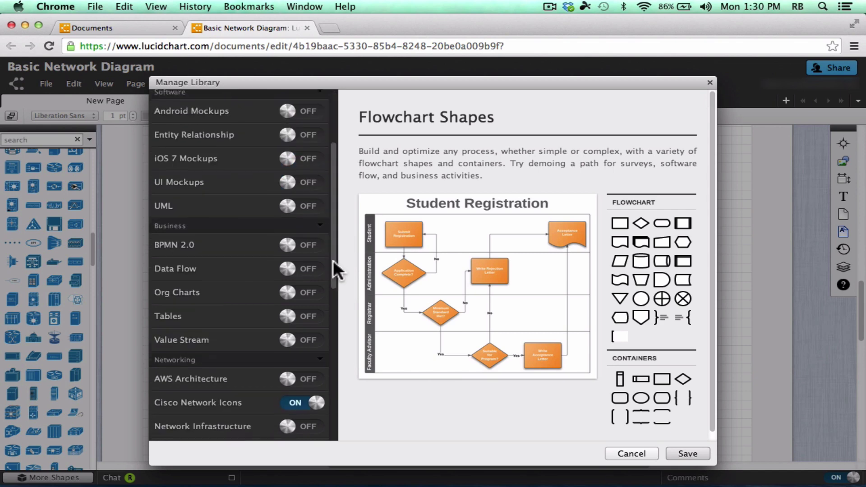
left_click_drag(341, 305, 365, 419)
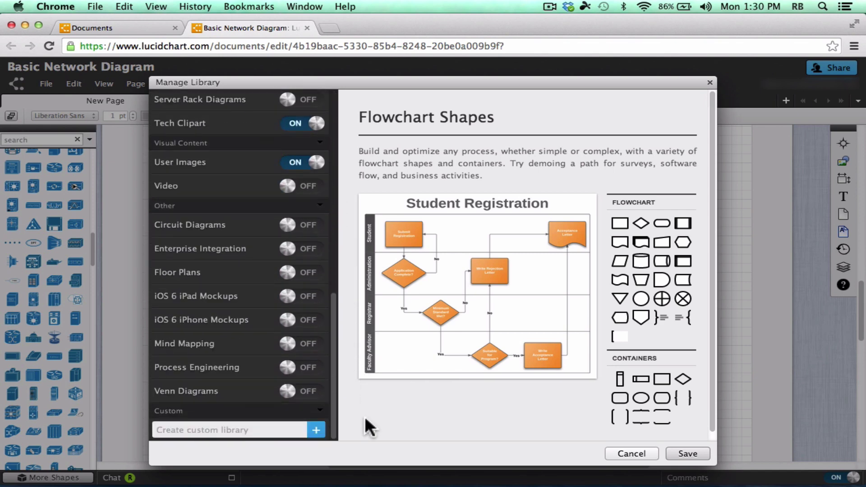
scroll(324, 325, "up", 5)
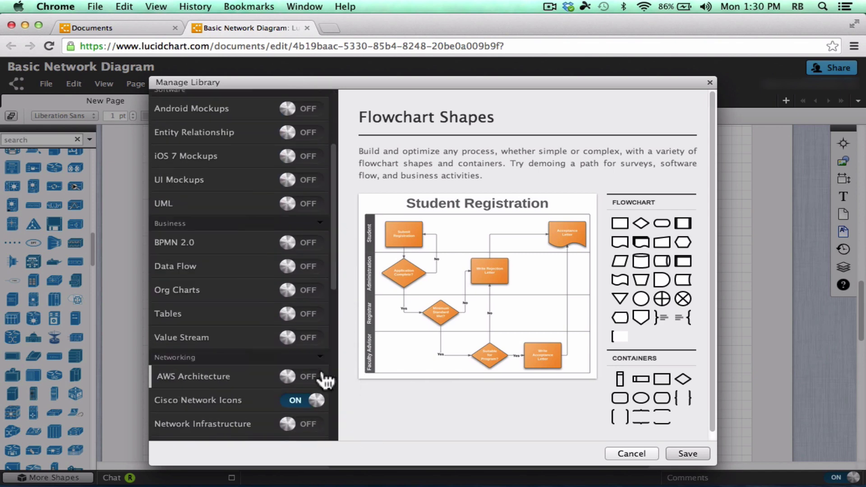
scroll(229, 335, "down", 1)
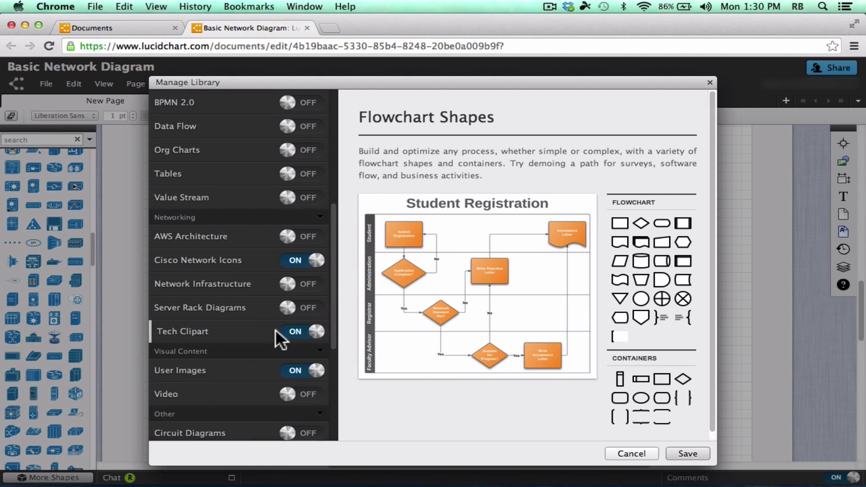
left_click(288, 236)
left_click(289, 285)
left_click(289, 308)
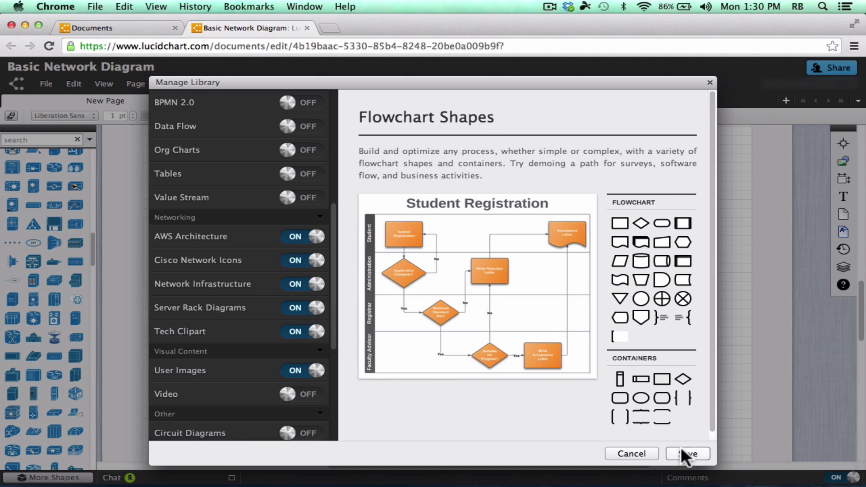
left_click(686, 454)
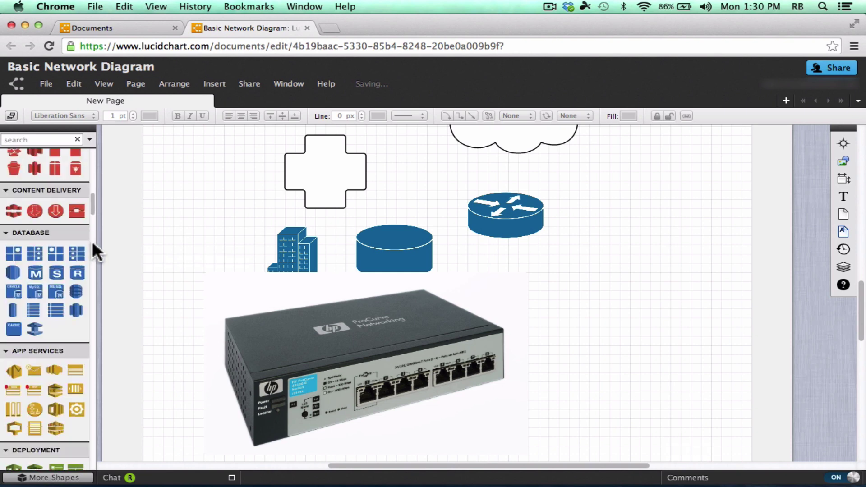
Look through the newly added AWS shapes and review the library manager's list once more.
scroll(91, 185, "up", 3)
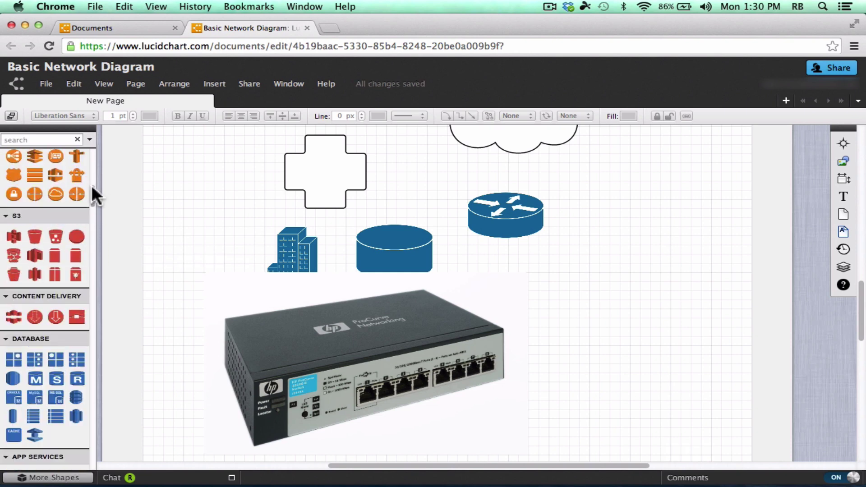
left_click_drag(91, 185, 101, 239)
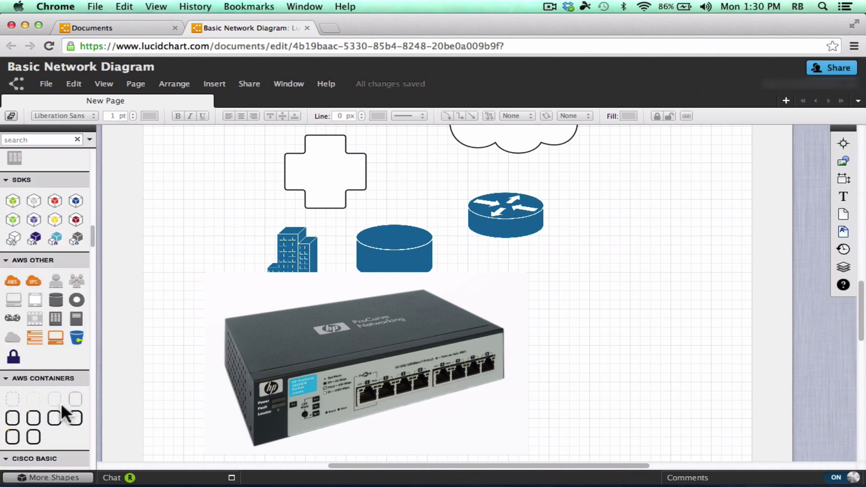
left_click(55, 477)
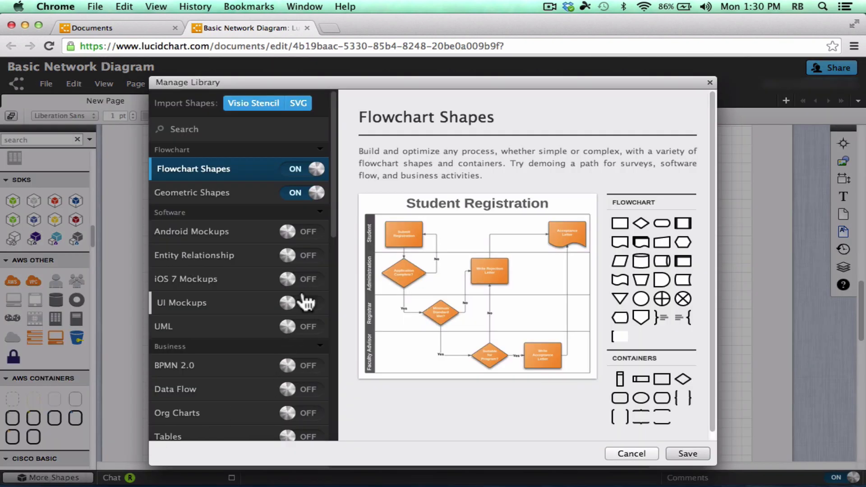
scroll(304, 249, "down", 10)
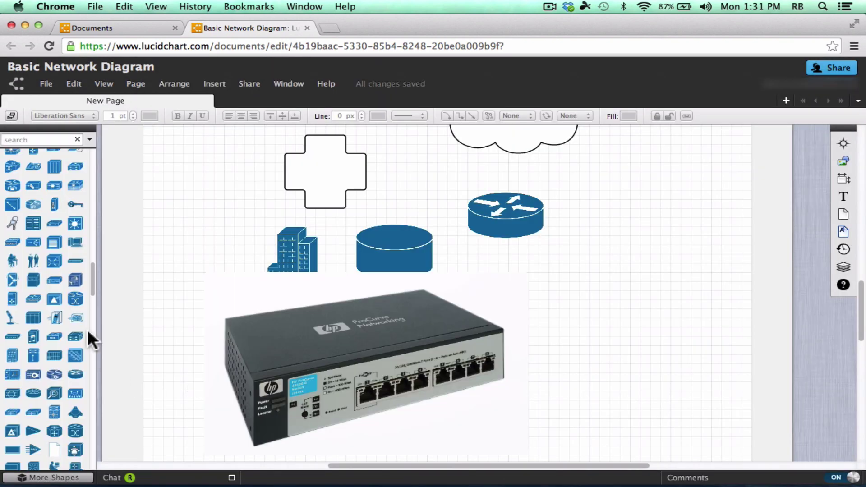
mouse_move(63, 277)
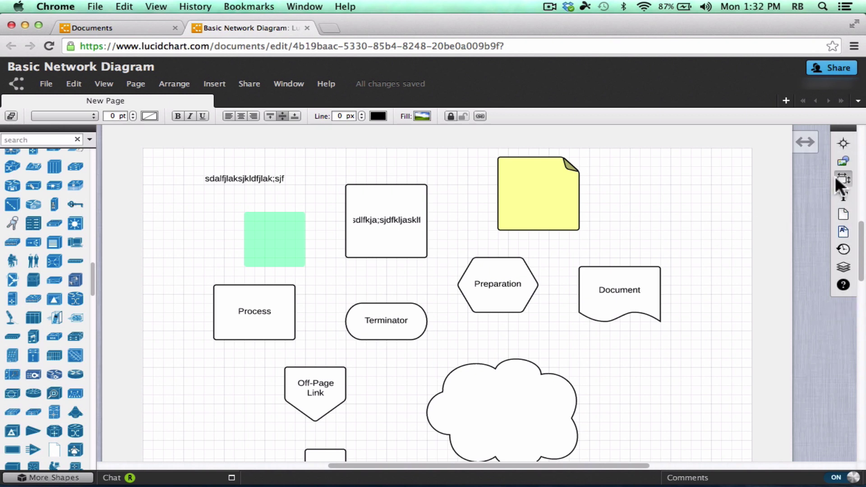
Open the Navigator and use it to pan around the page, zoom in to 306% and zoom back out to 64%.
left_click(841, 139)
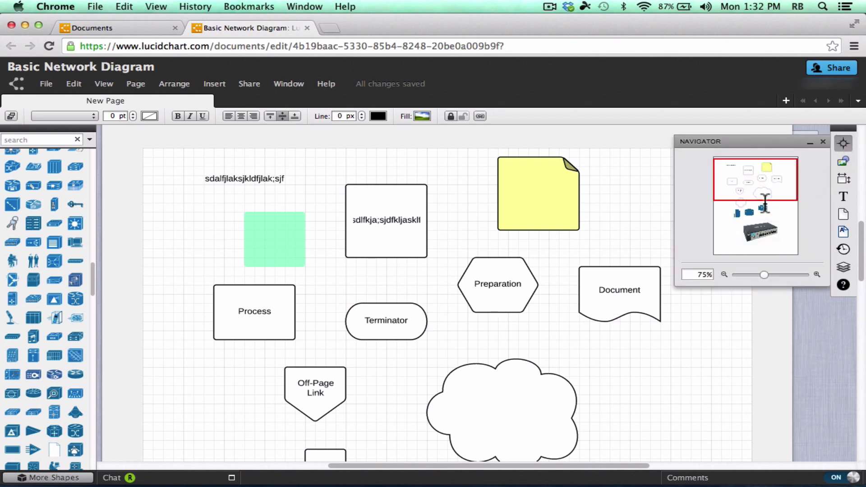
left_click_drag(753, 184, 753, 215)
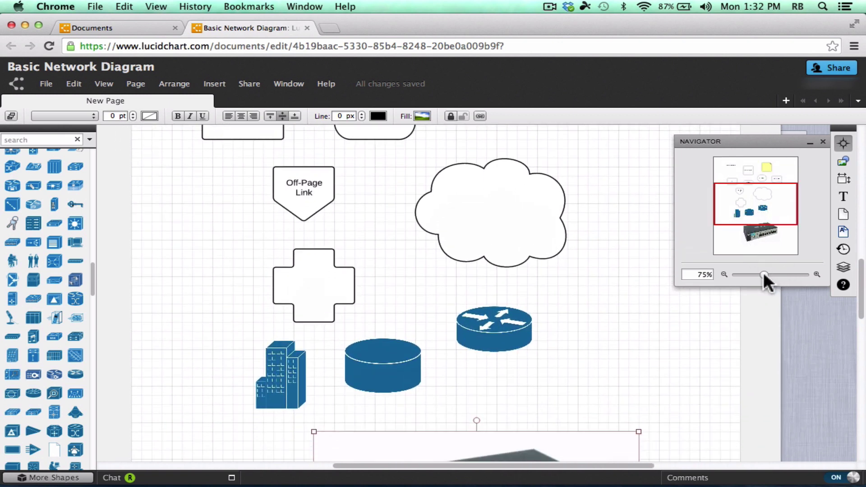
left_click_drag(763, 274, 794, 273)
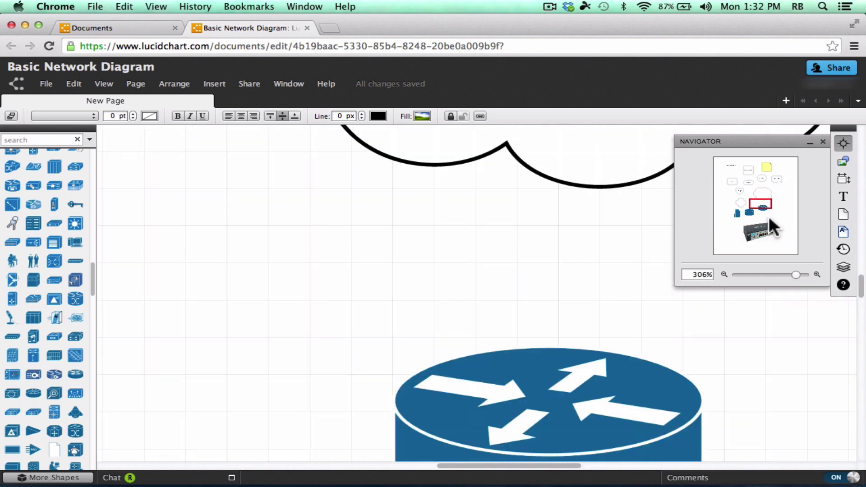
mouse_move(760, 204)
left_mouse_down()
mouse_move(741, 214)
mouse_move(743, 205)
left_mouse_up()
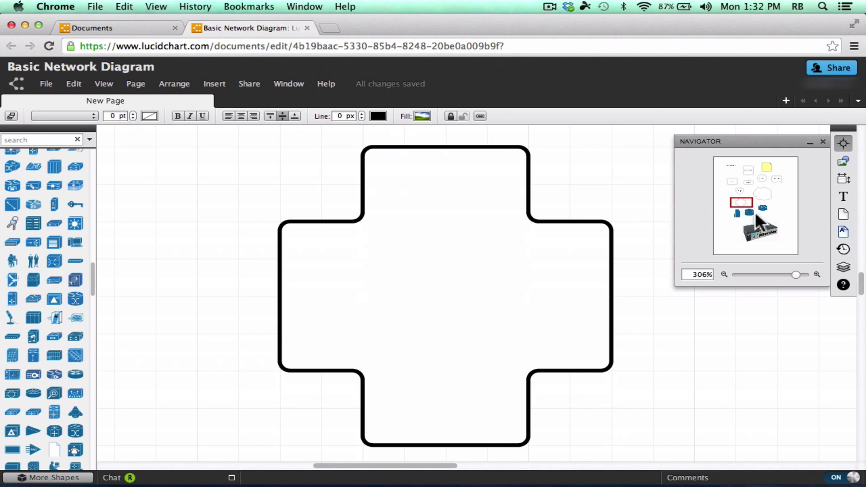
mouse_move(796, 274)
left_mouse_down()
mouse_move(745, 276)
mouse_move(792, 275)
left_mouse_up()
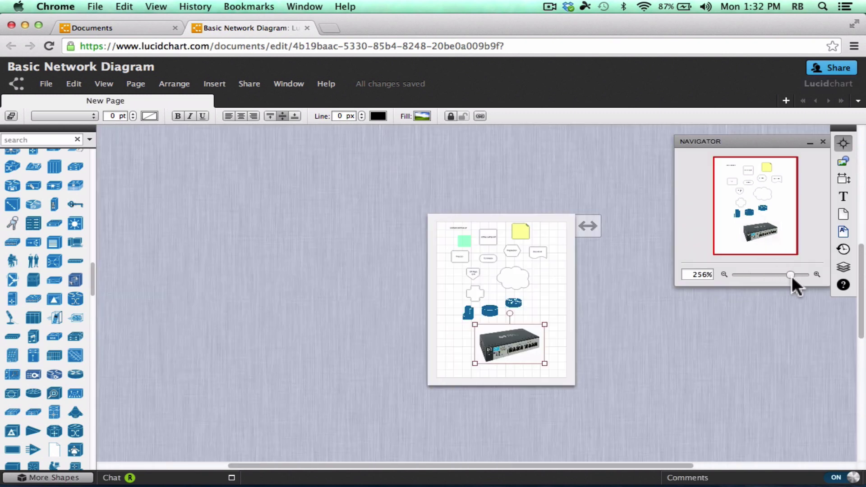
left_click_drag(746, 195, 752, 161)
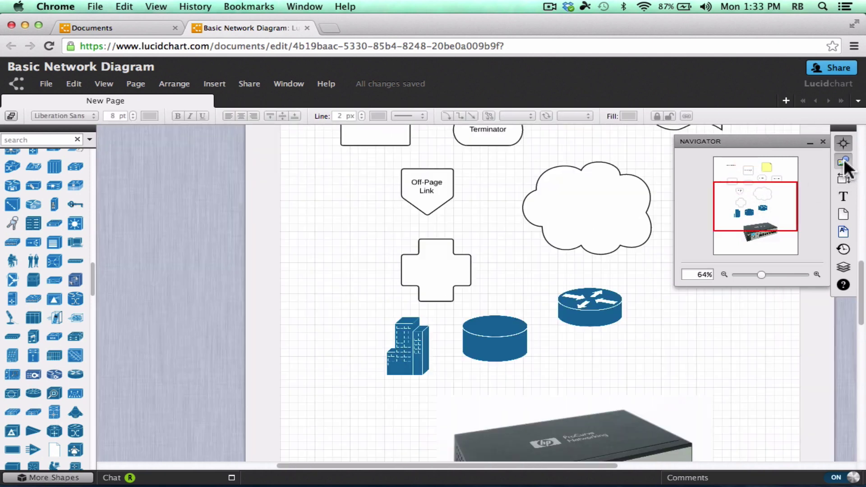
Display the graphic settings for the cloud and try dashed and dotted styles on its outline.
left_click(844, 160)
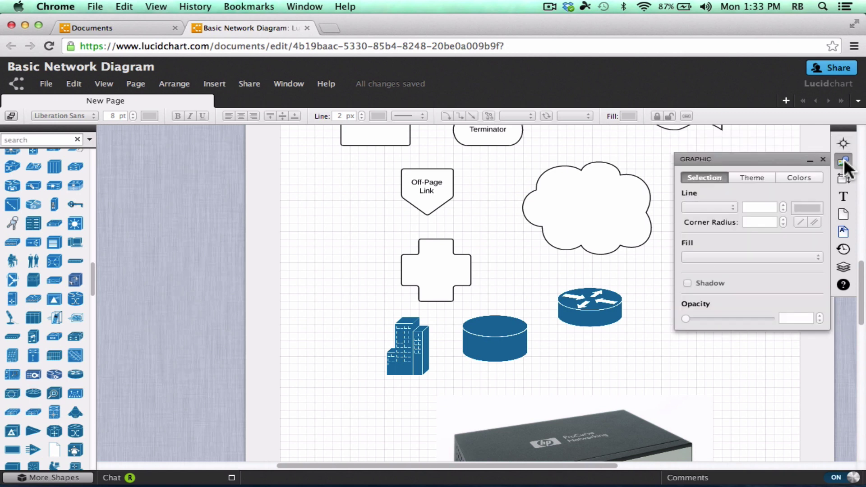
left_click(601, 183)
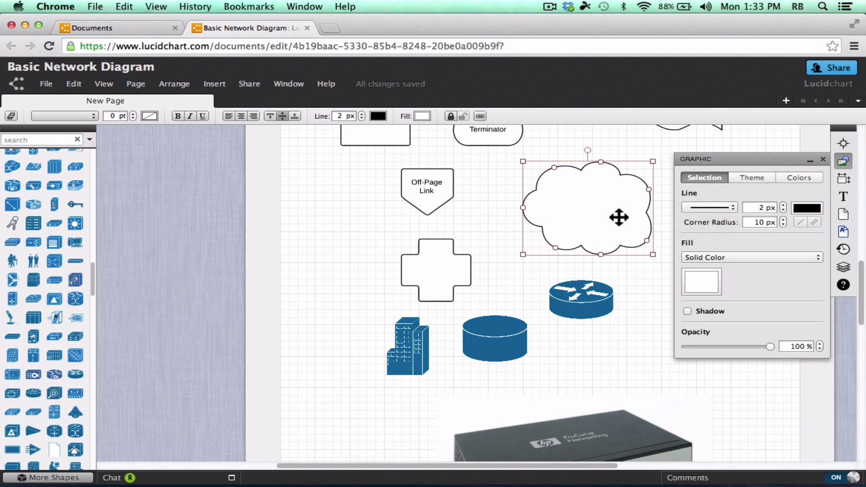
left_click(724, 208)
left_click(724, 217)
left_click(723, 208)
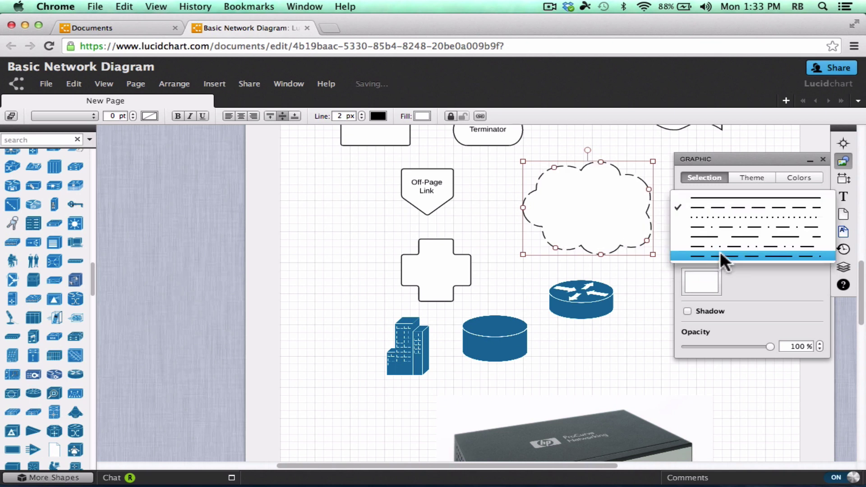
left_click(721, 215)
Thicken the cloud's outline to 10 px and give it the dash-dot line style.
left_click(783, 205)
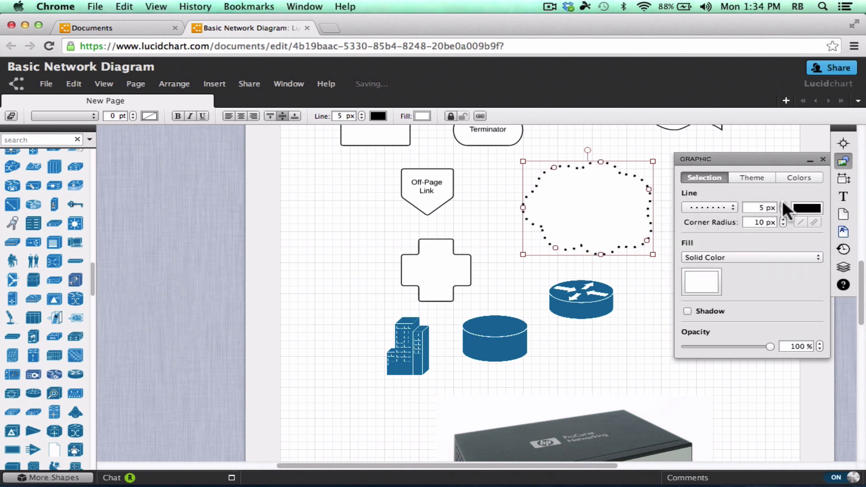
left_click(783, 205)
left_click(783, 205)
left_click(721, 209)
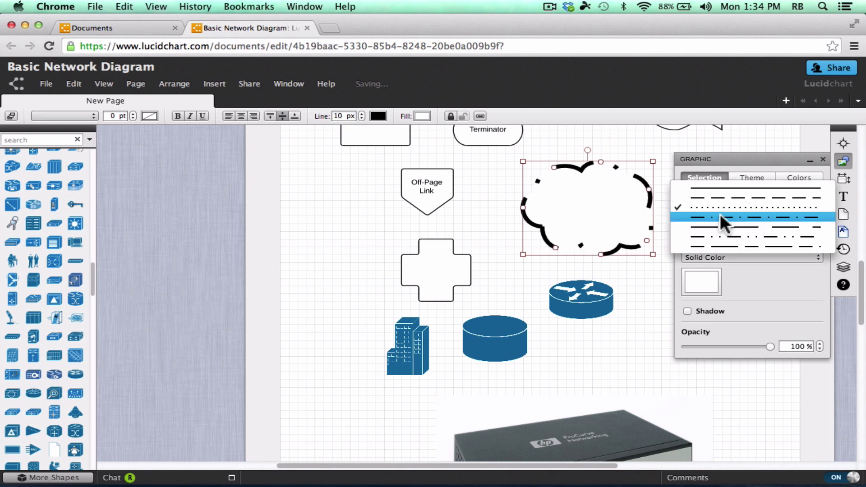
left_click(720, 217)
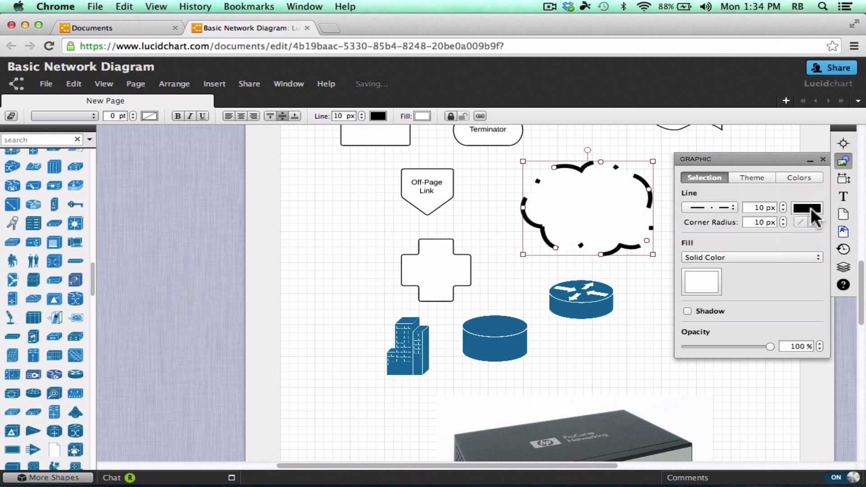
Fill the cloud with solid light cyan, trying reduced opacity and a shadow but keeping 100% opacity without shadow.
left_click_drag(770, 346, 792, 346)
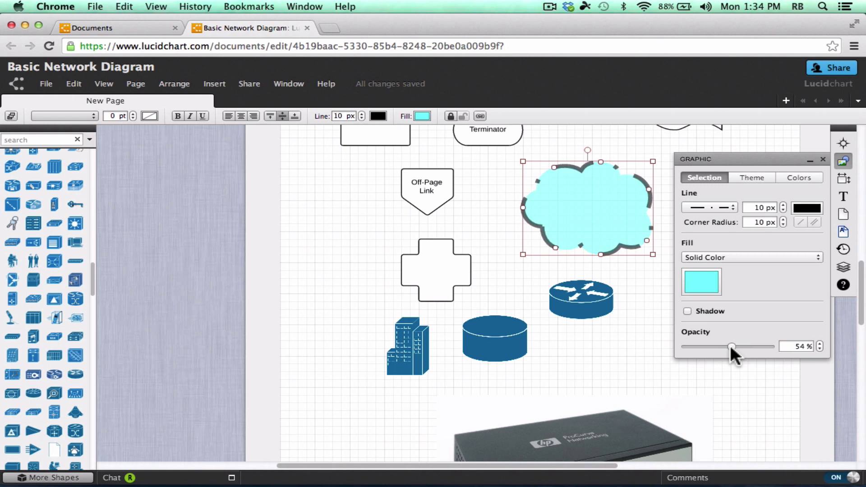
left_click(688, 312)
left_click(688, 311)
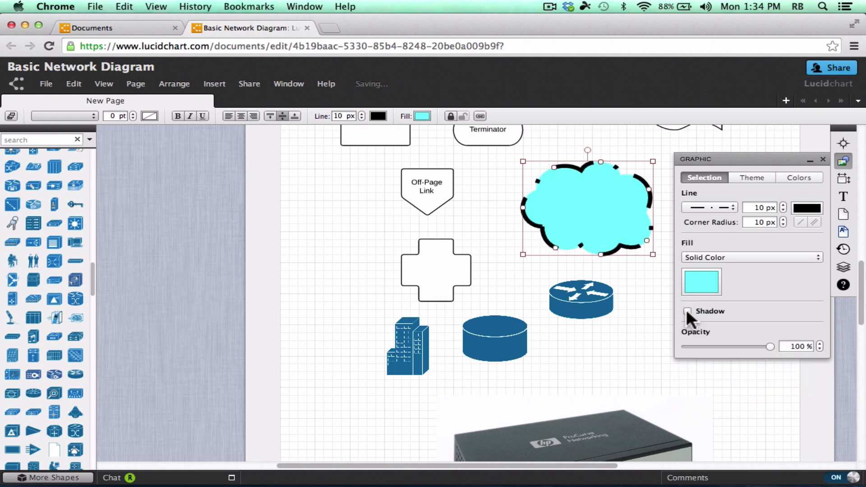
Review the default style themes and the color schemes in the graphic settings, and close them.
left_click(750, 177)
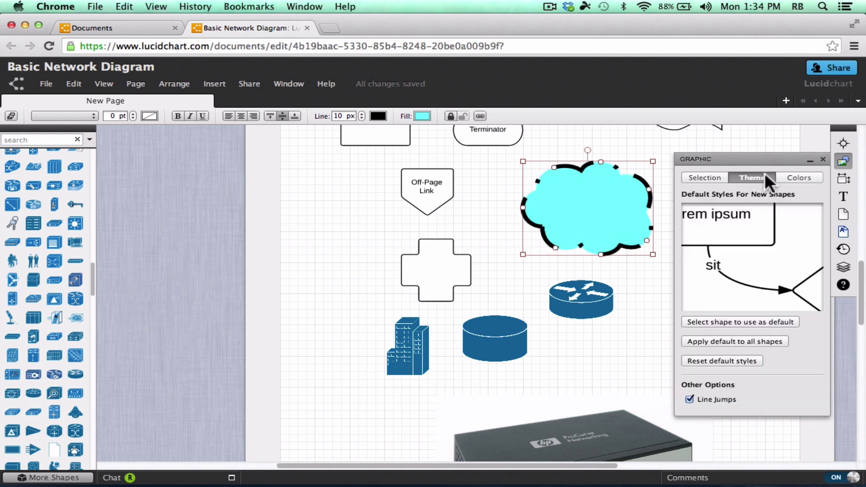
left_click(803, 176)
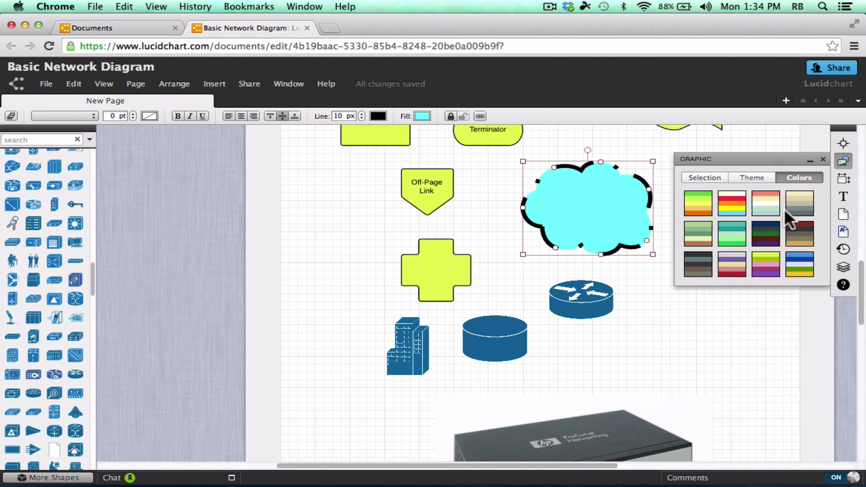
left_click(720, 178)
left_click(841, 161)
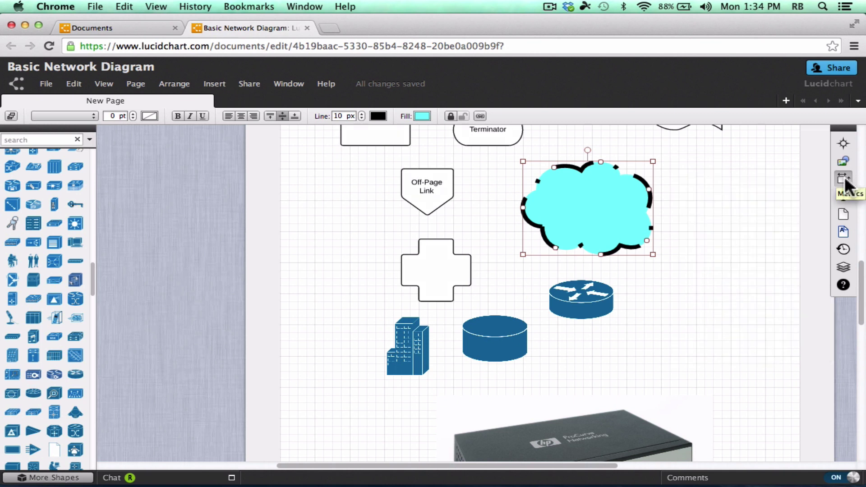
Display the metrics settings and resize the cloud freehand to about 260 by 220 px.
left_click(844, 181)
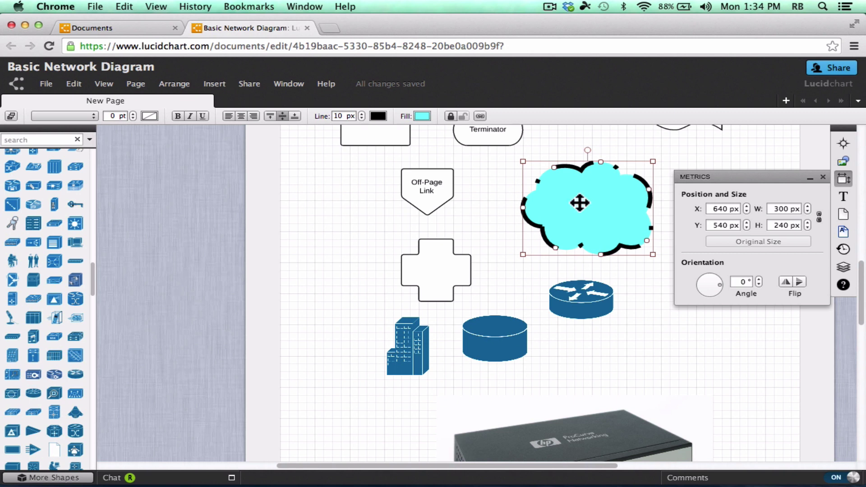
left_click(441, 194)
left_click(627, 234)
mouse_move(580, 201)
left_mouse_down()
mouse_move(561, 218)
mouse_move(567, 207)
left_mouse_up()
left_click_drag(505, 256, 501, 220)
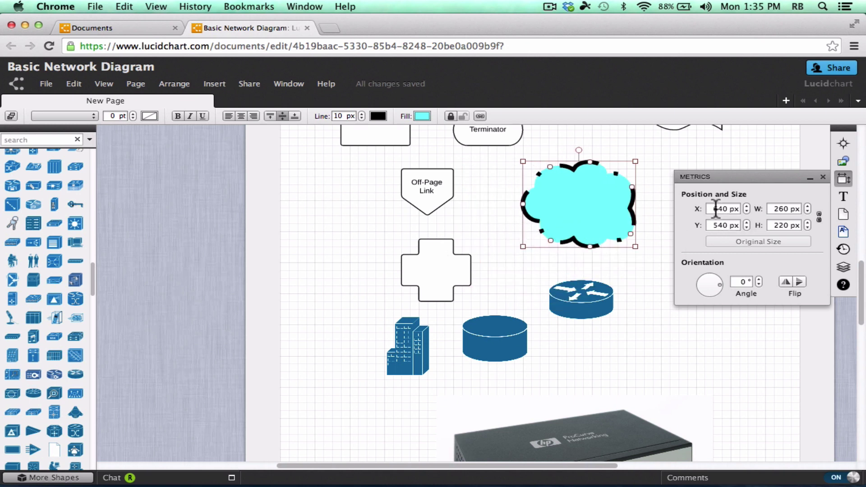
Set the cloud's width to 500 px and its height to 300 px.
left_click(781, 208)
left_click(776, 209)
key("Delete")
key("Delete")
key("Delete")
type("55")
key("BackSpace")
type("00")
key("Tab")
type("300")
key("Return")
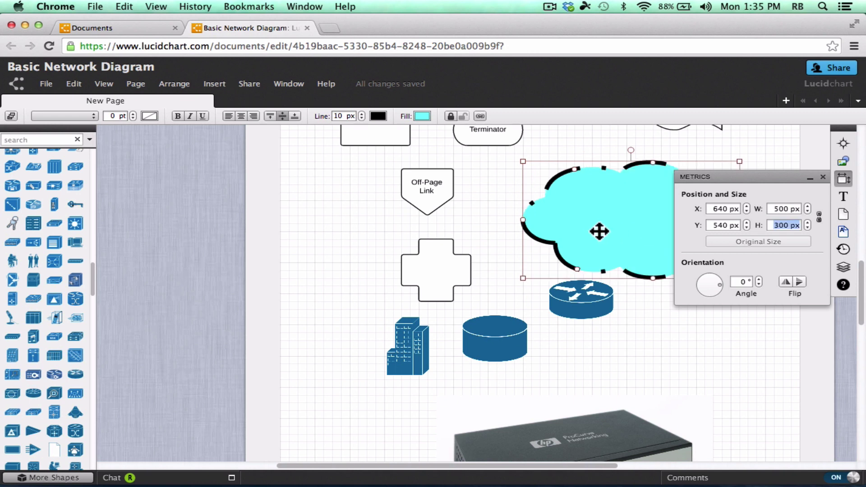
Reposition the cloud at X 200 px and Y 400 px.
left_click_drag(566, 236, 503, 226)
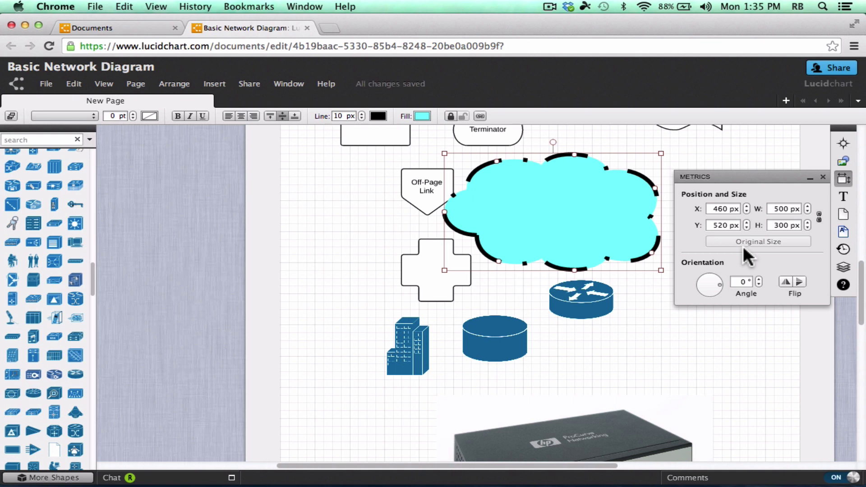
left_click(735, 209)
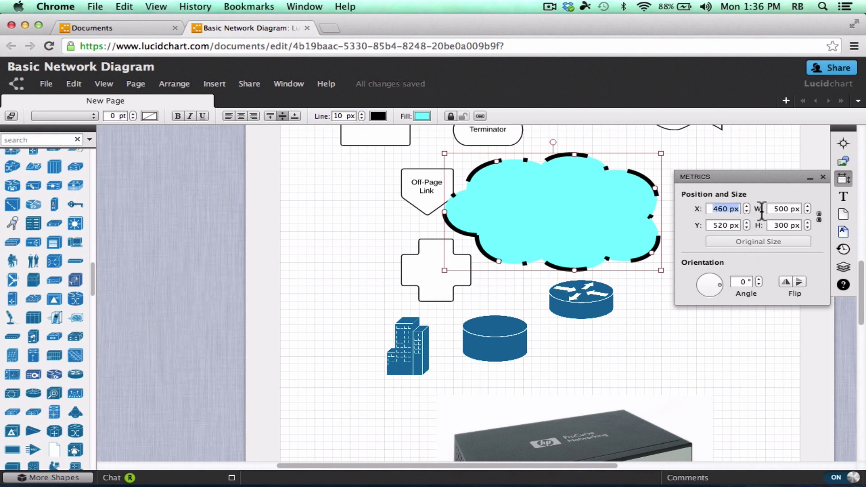
type("200")
key("Return")
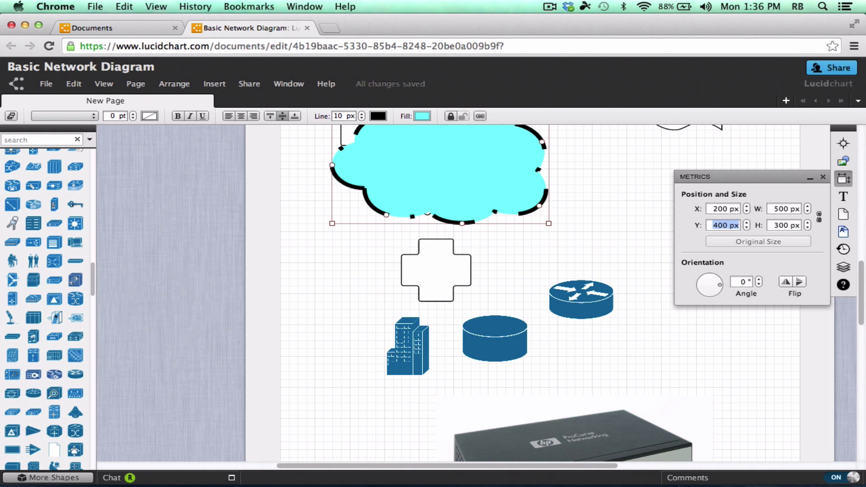
Resize the cloud to about 451 by 307 px while rotated to 27°, and return its angle to 0°.
mouse_move(721, 285)
left_mouse_down()
mouse_move(715, 270)
mouse_move(721, 283)
mouse_move(722, 276)
left_mouse_up()
scroll(630, 245, "up", 5)
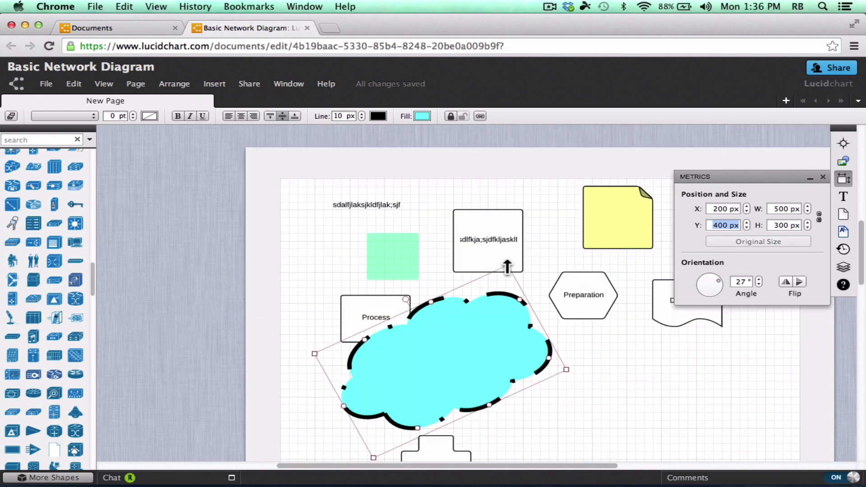
left_click_drag(507, 267, 493, 278)
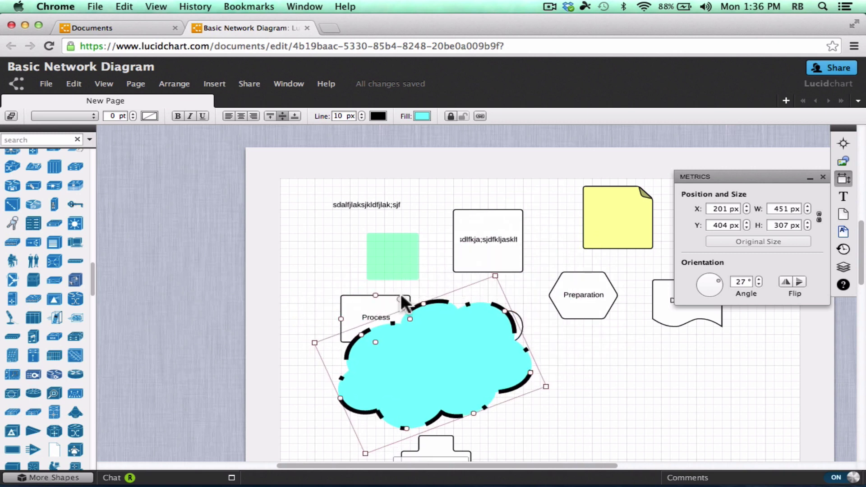
left_click_drag(403, 302, 430, 300)
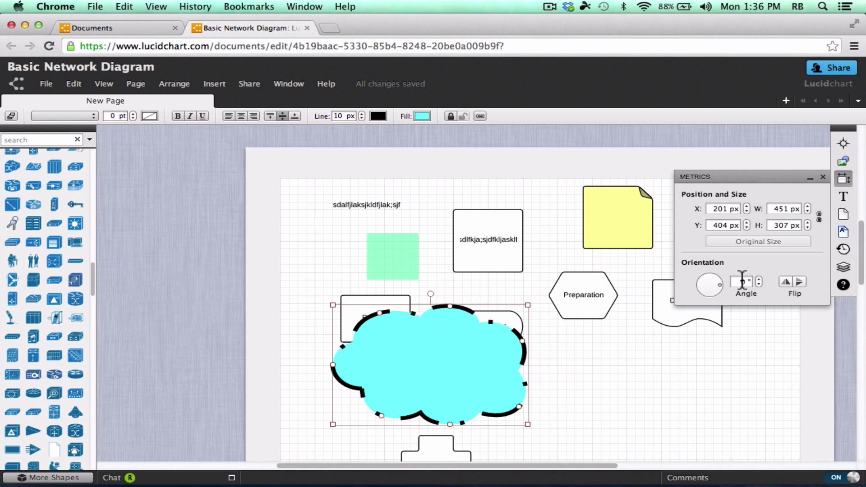
Display the text settings, try a left indentation of about 1.2 in on the text above the green square, and reset it to 0 in.
left_click(843, 198)
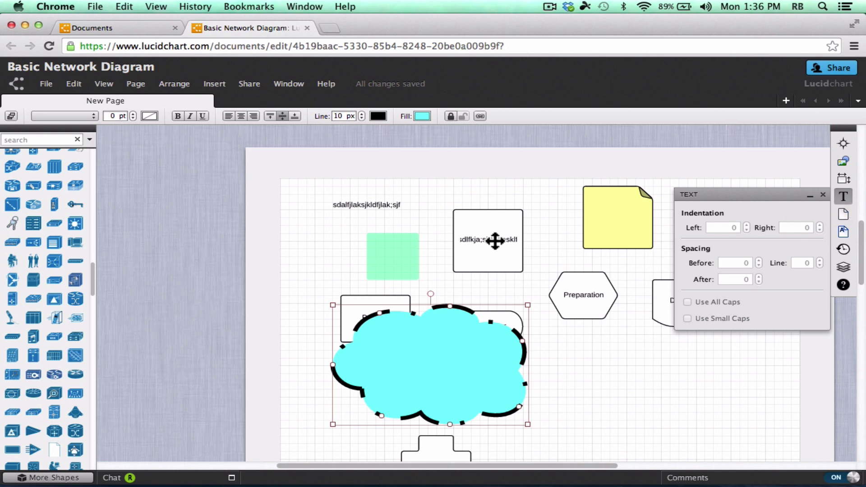
left_click(383, 201)
double_click(374, 206)
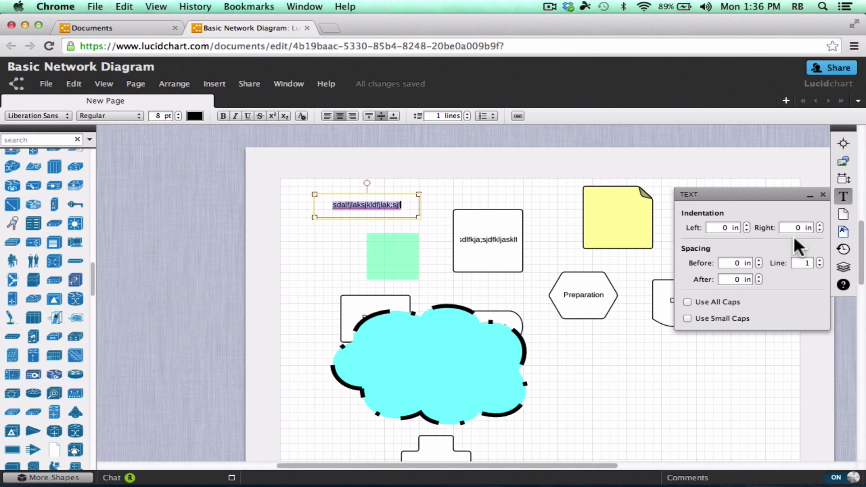
left_click(747, 224)
left_click(747, 224)
left_click(747, 224)
left_click(747, 225)
left_click(747, 224)
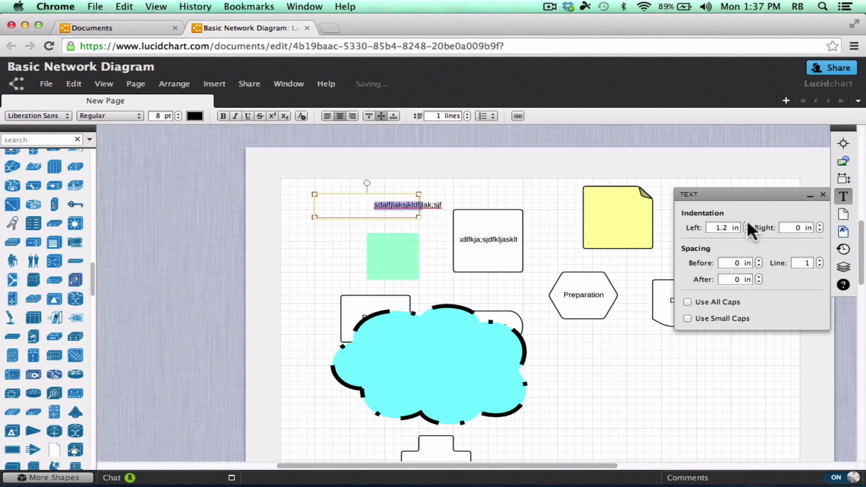
left_click(747, 225)
left_click(747, 229)
left_click(747, 230)
left_click(746, 229)
left_click(747, 230)
left_click(747, 229)
left_click(747, 230)
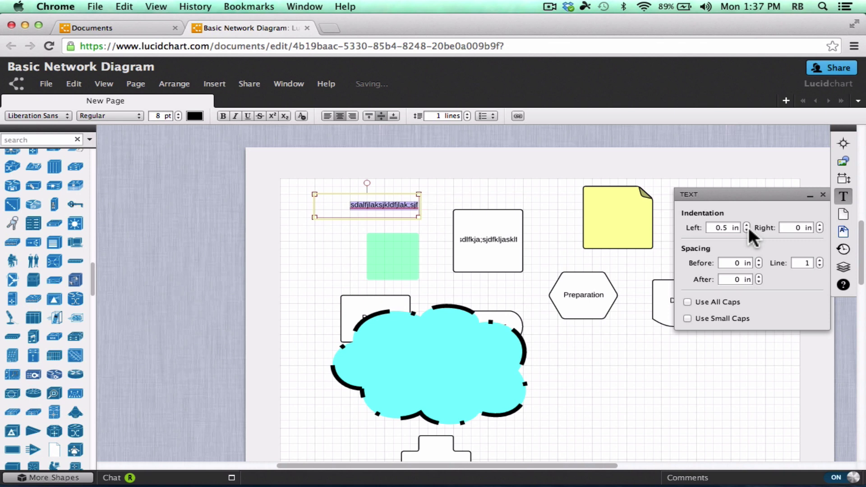
left_click(747, 229)
left_click(746, 229)
Try all caps and small caps on the selected text, leaving both options off.
left_click(687, 302)
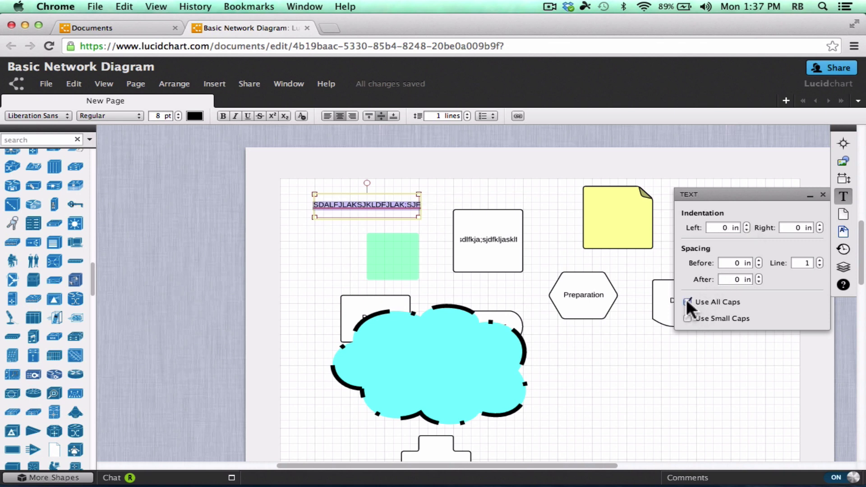
left_click(687, 318)
left_click(686, 318)
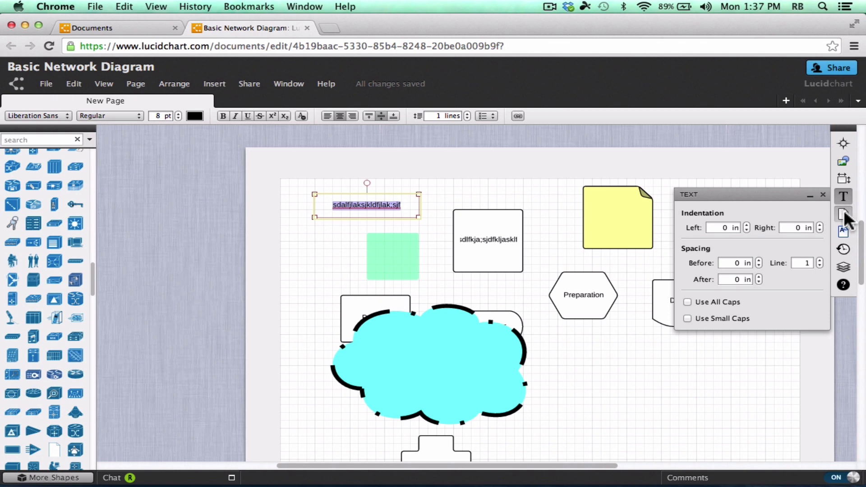
Display the page layout settings and try landscape orientation, keeping the Letter page size and portrait orientation.
left_click(840, 215)
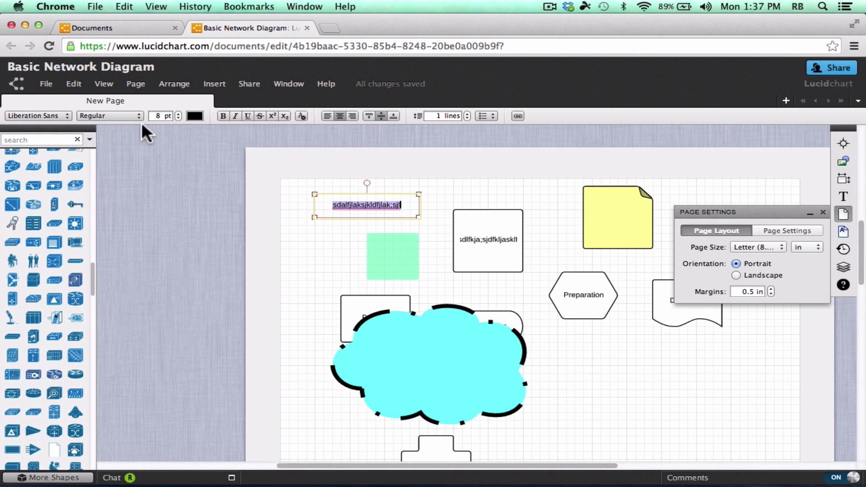
left_click(136, 84)
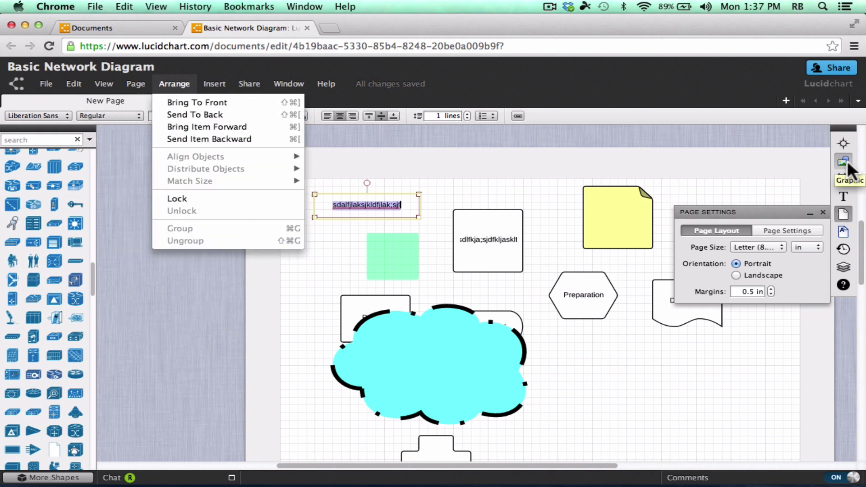
left_click(766, 245)
left_click(777, 222)
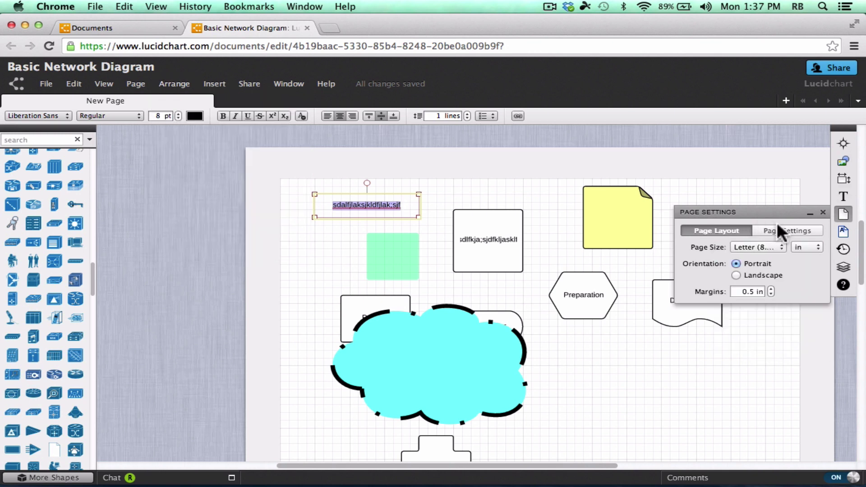
left_click(736, 274)
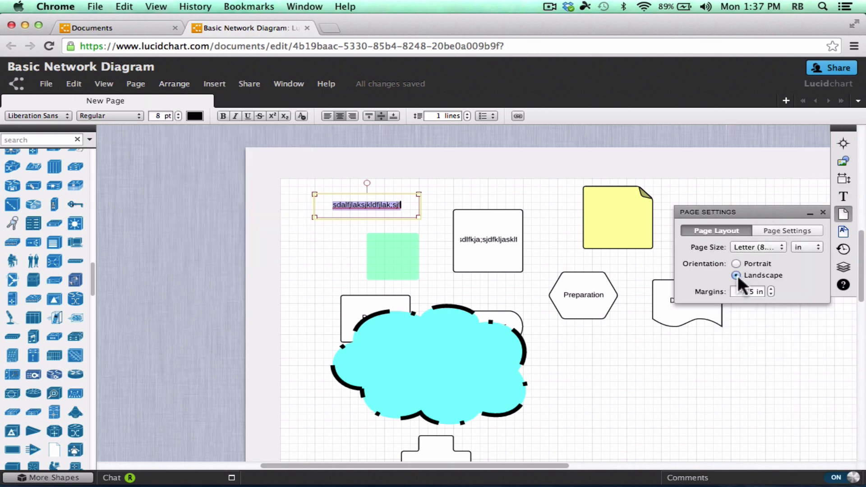
left_click(736, 264)
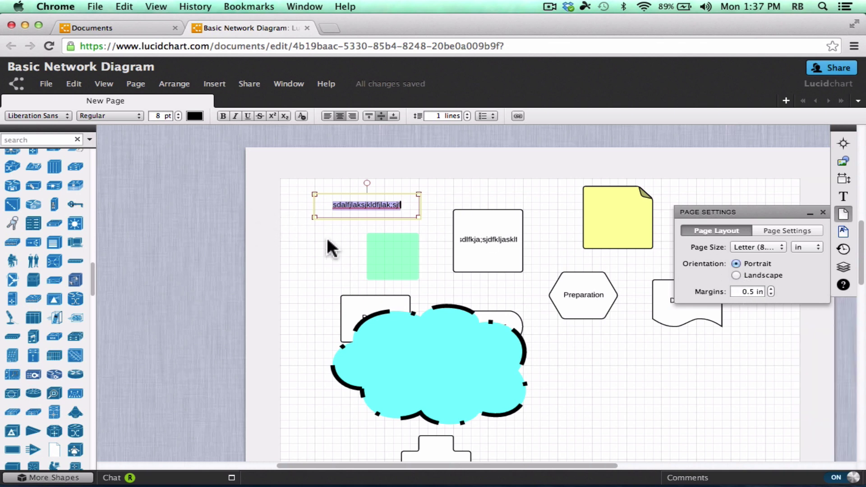
Review the page's snap-to-grid choices, keeping the Normal grid (20px).
left_click(789, 230)
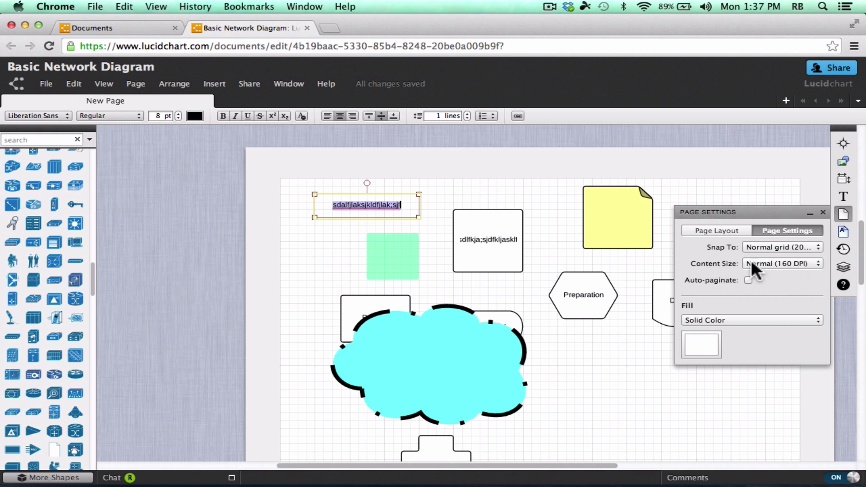
left_click(796, 247)
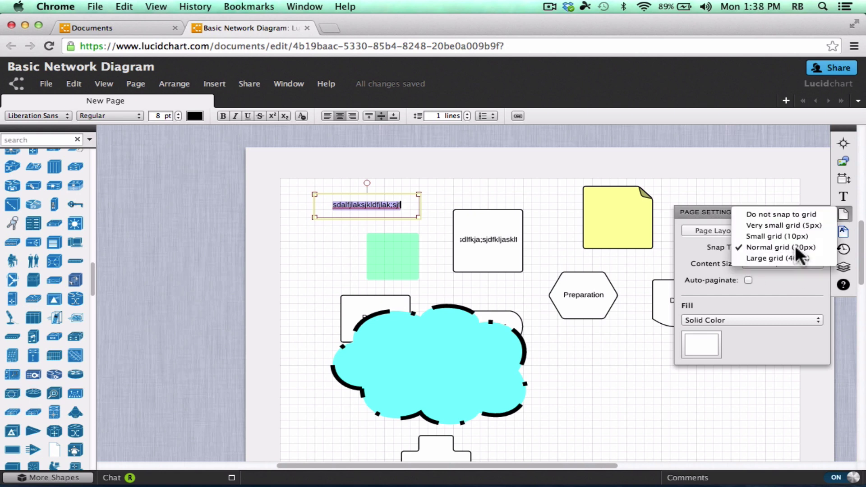
left_click(795, 247)
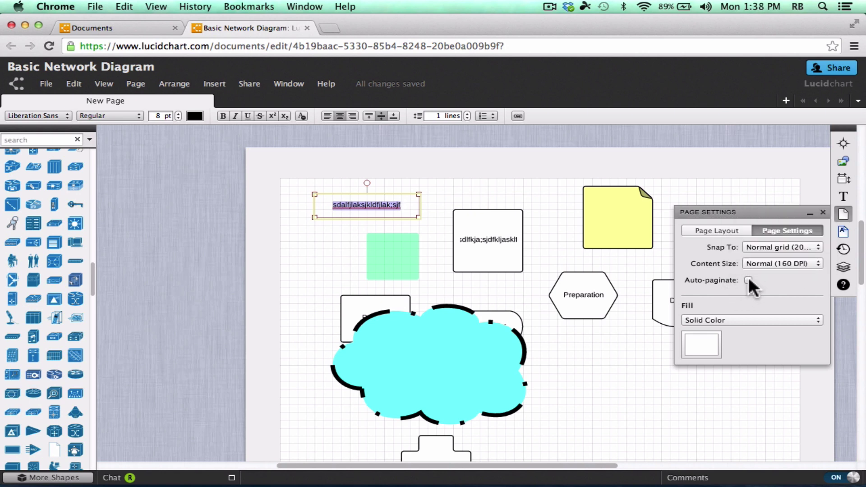
Turn on auto-paginate and move the Document shape past the right edge of the page to extend it.
left_click(749, 280)
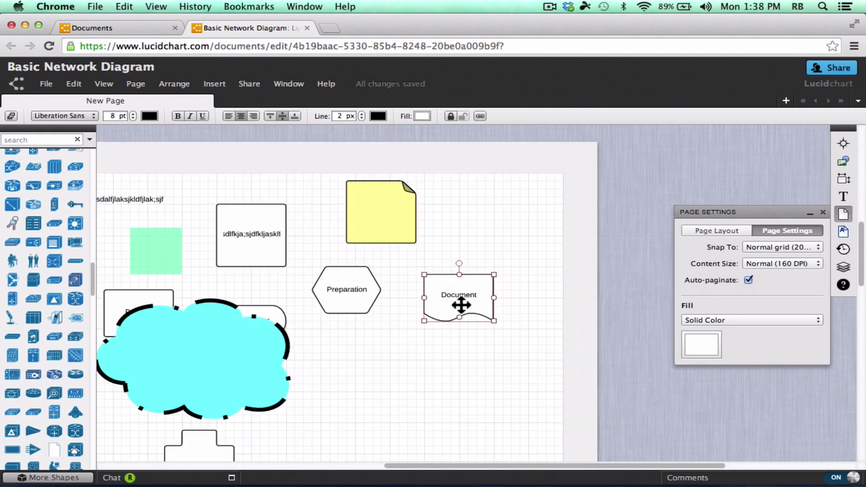
left_click_drag(460, 303, 588, 294)
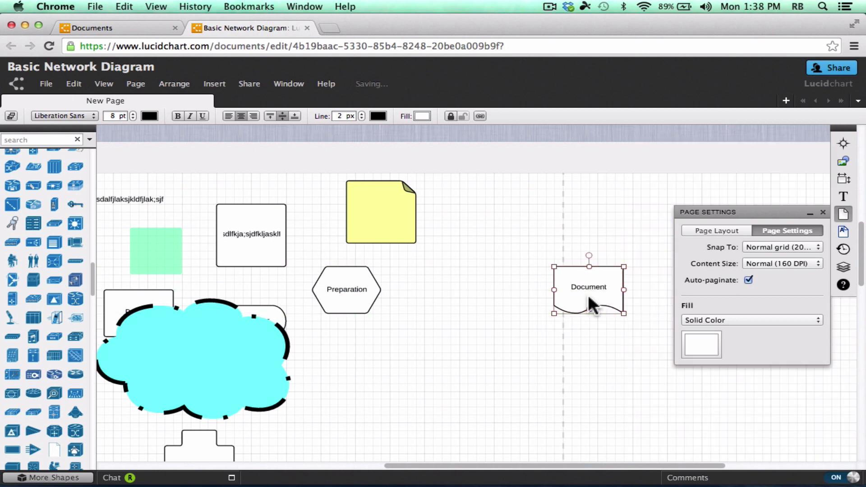
scroll(596, 291, "right", 5)
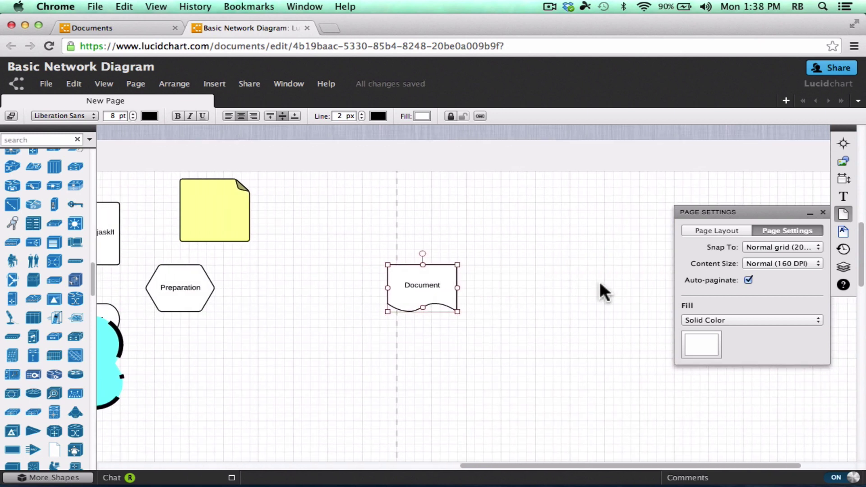
scroll(597, 282, "right", 3)
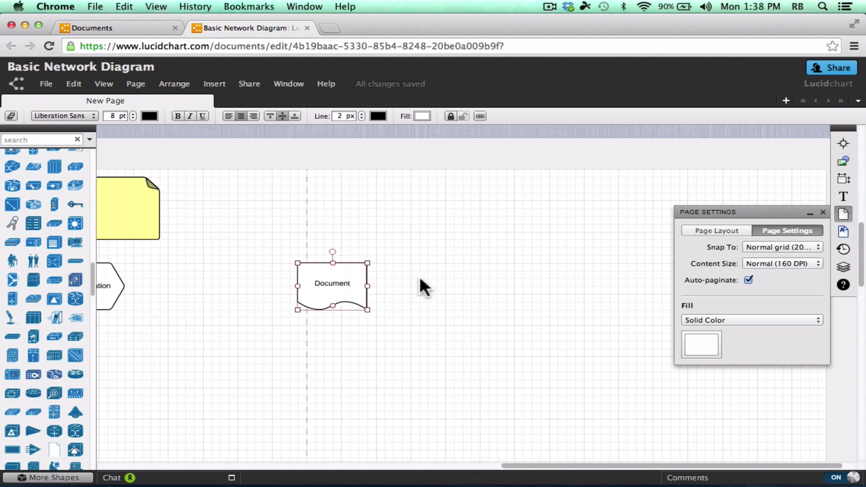
left_click_drag(328, 285, 466, 283)
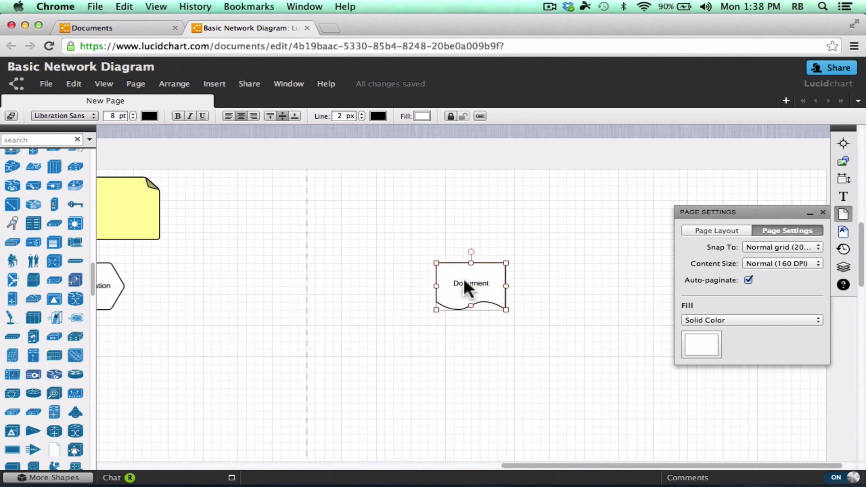
Turn off auto-paginate and extend the page downward to a height of about 12.54 in.
left_click(749, 280)
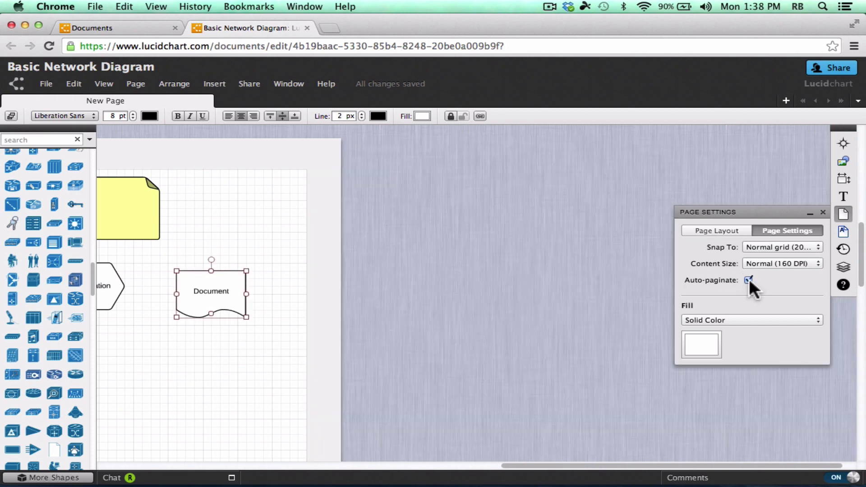
left_click(749, 280)
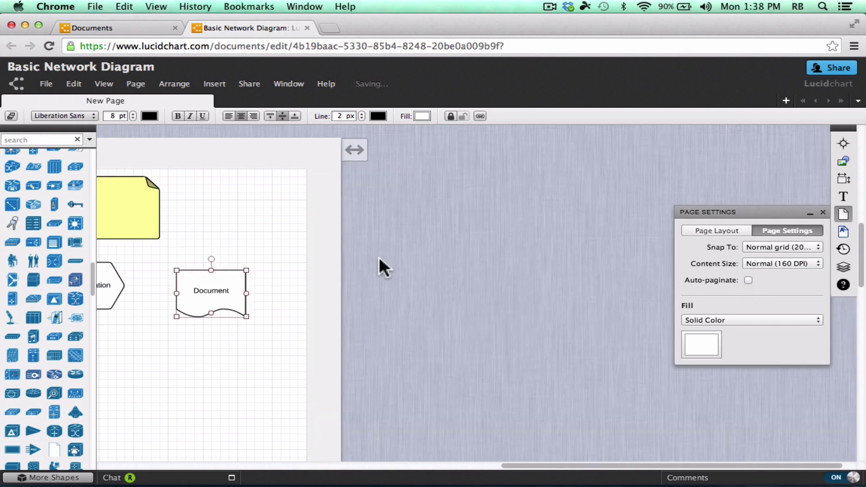
scroll(334, 284, "down", 5)
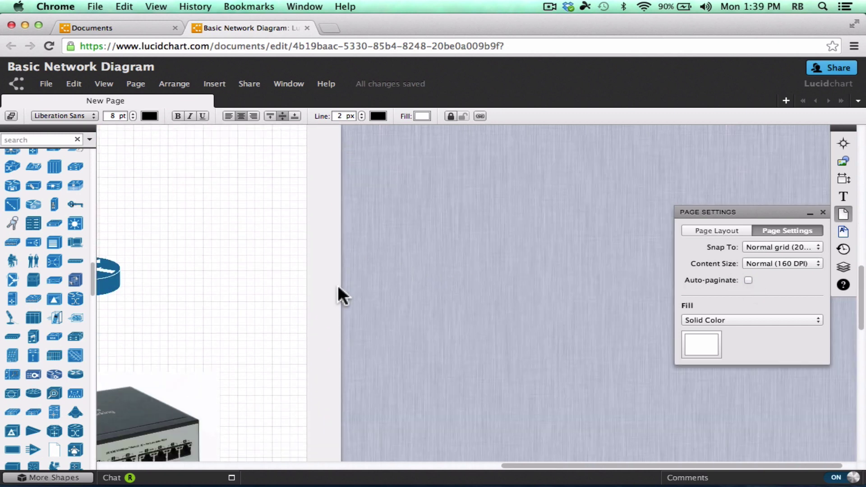
scroll(334, 284, "left", 10)
scroll(326, 278, "right", 5)
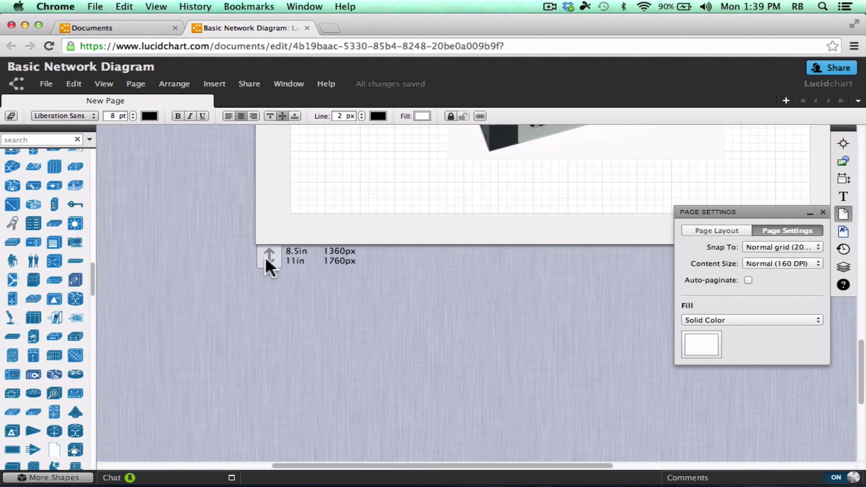
left_click_drag(266, 260, 276, 307)
scroll(384, 261, "up", 15)
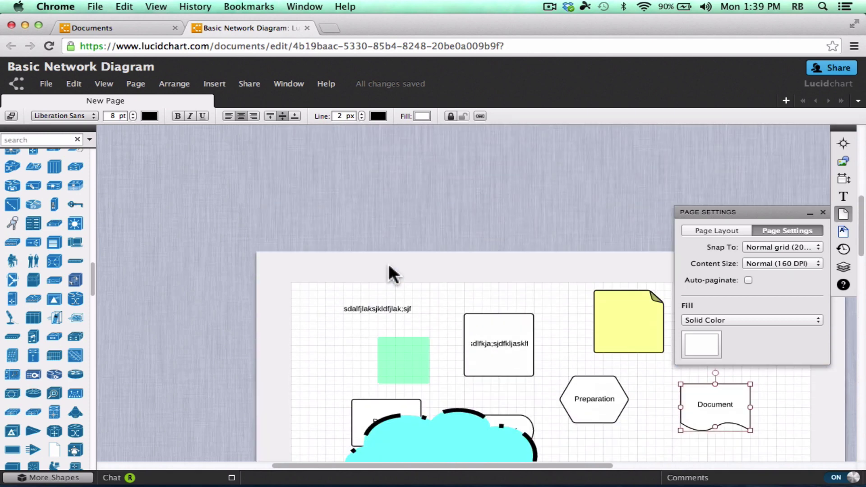
Widen the page by extending its right edge outward, and close the page settings.
scroll(388, 264, "right", 5)
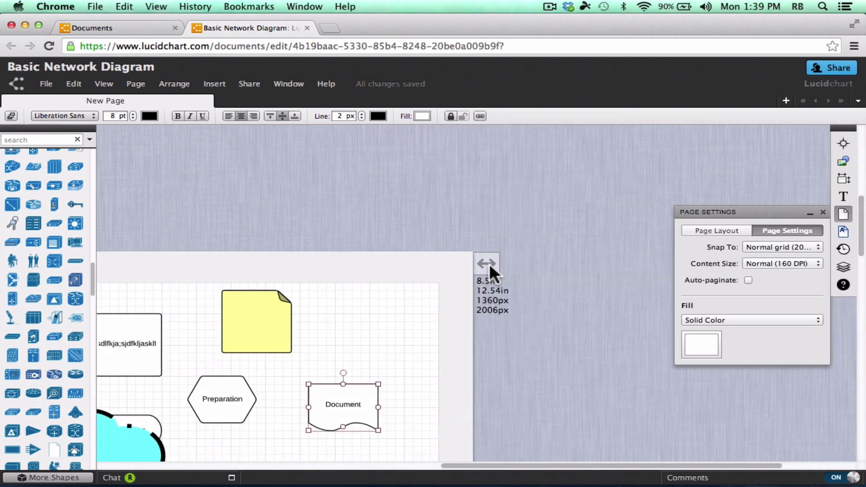
left_click_drag(489, 263, 540, 270)
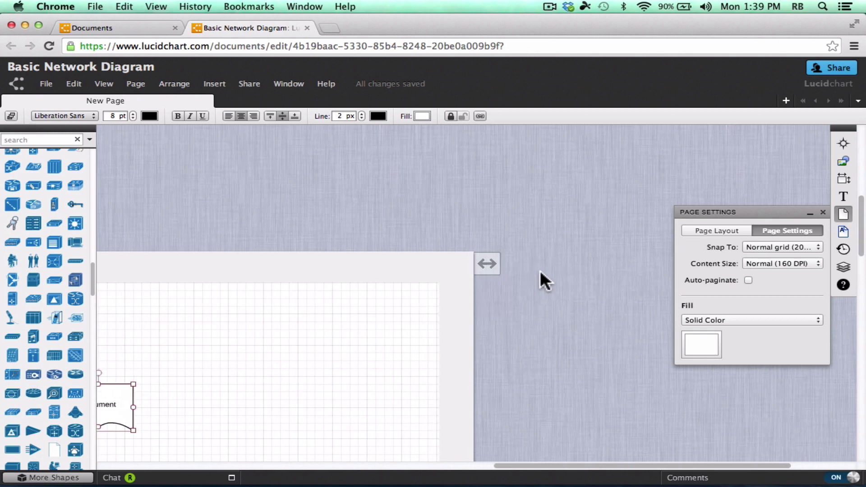
scroll(539, 324, "down", 5)
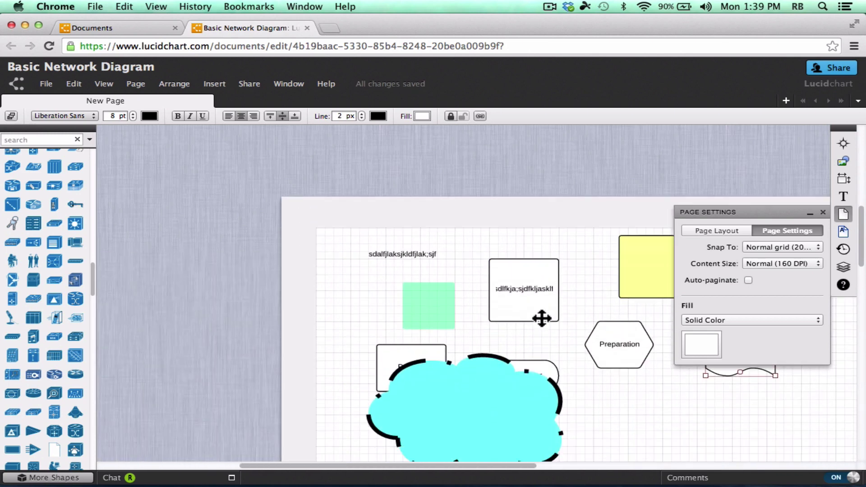
left_click(844, 214)
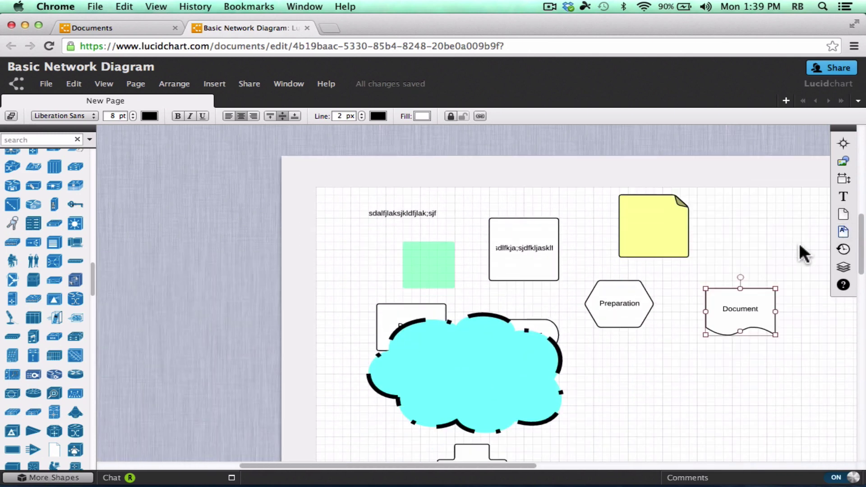
Display the master page options and close them again.
scroll(803, 251, "right", 4)
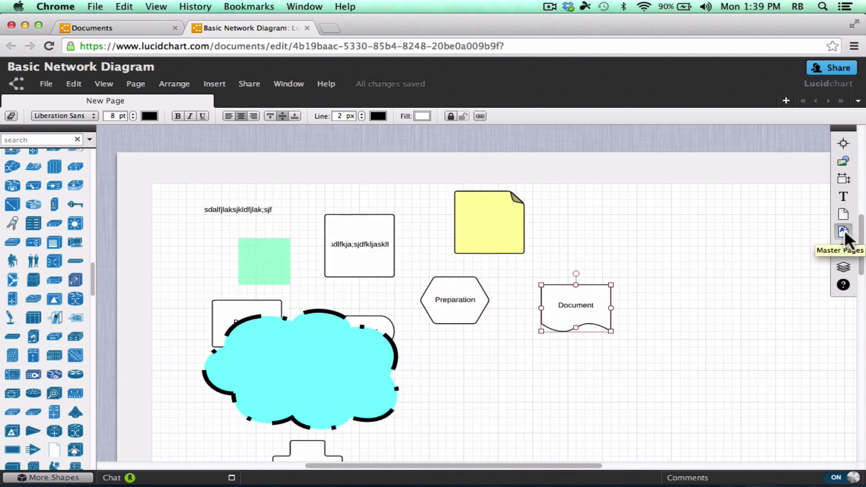
left_click(843, 232)
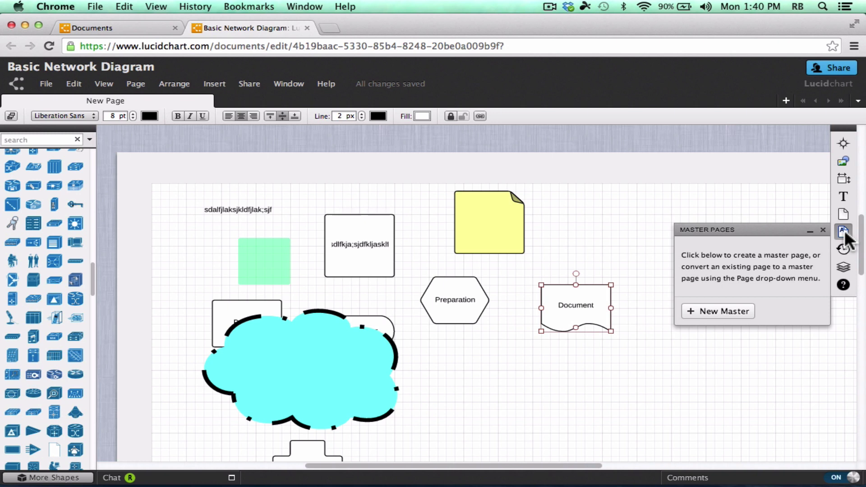
left_click(845, 233)
Convert the current page to a master and rename it Wonderful Diagram.
scroll(719, 251, "down", 2)
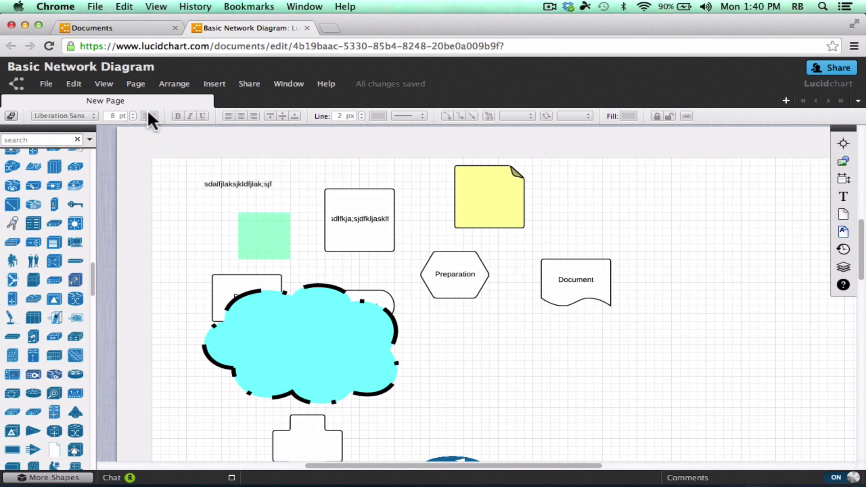
left_click(135, 85)
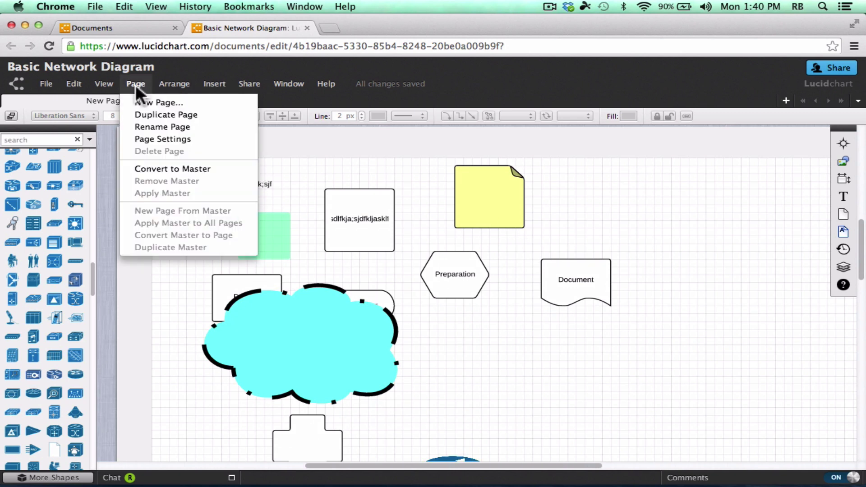
left_click(159, 167)
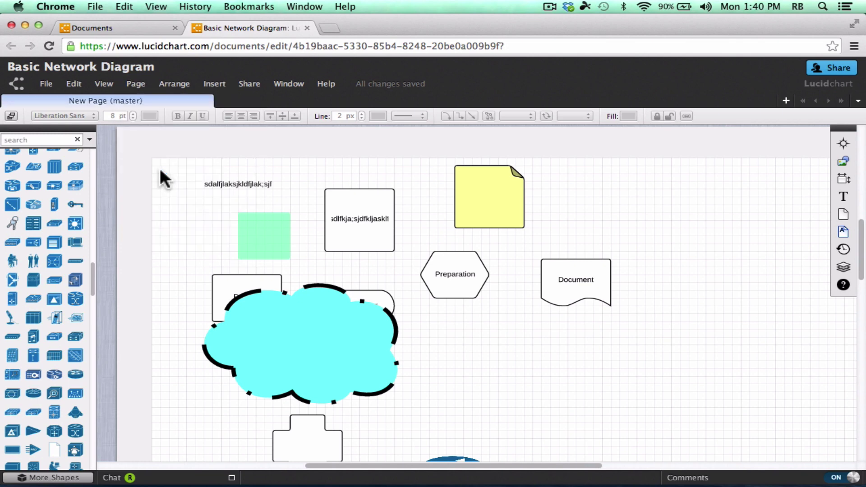
double_click(82, 97)
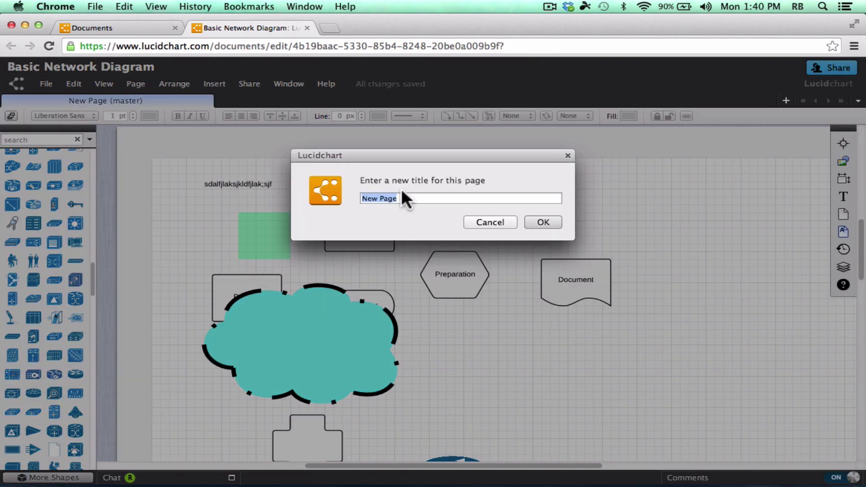
type("Wonderful Diagram")
key("Return")
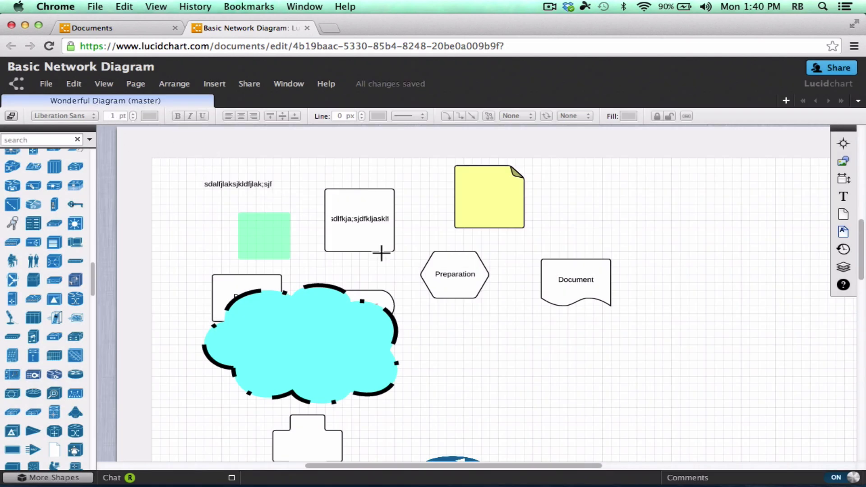
Create a new page from the Wonderful Diagram master and display the master for comparison.
scroll(382, 253, "down", 3)
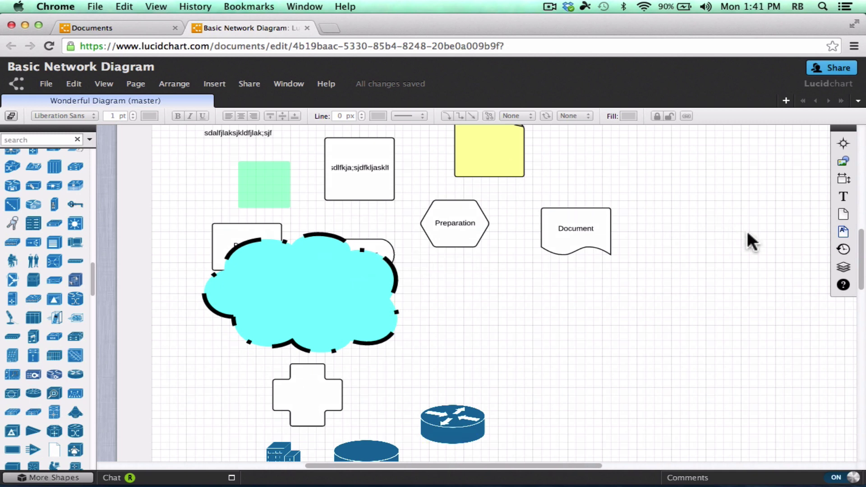
left_click(844, 233)
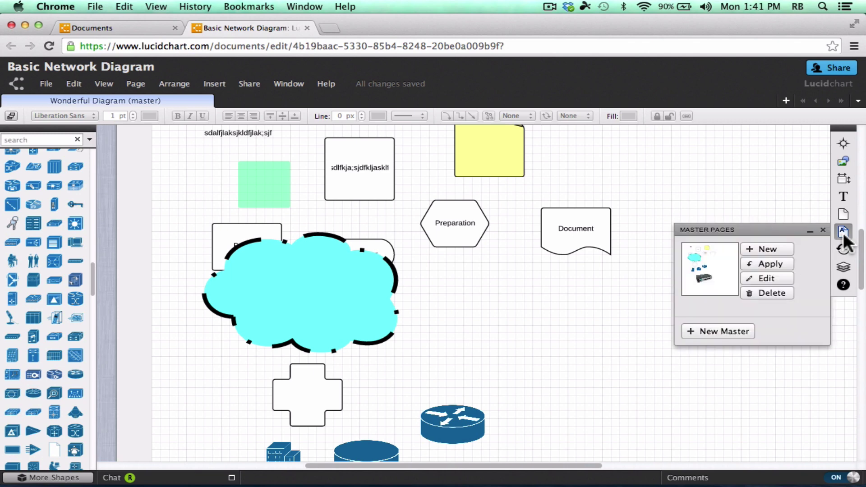
left_click(774, 248)
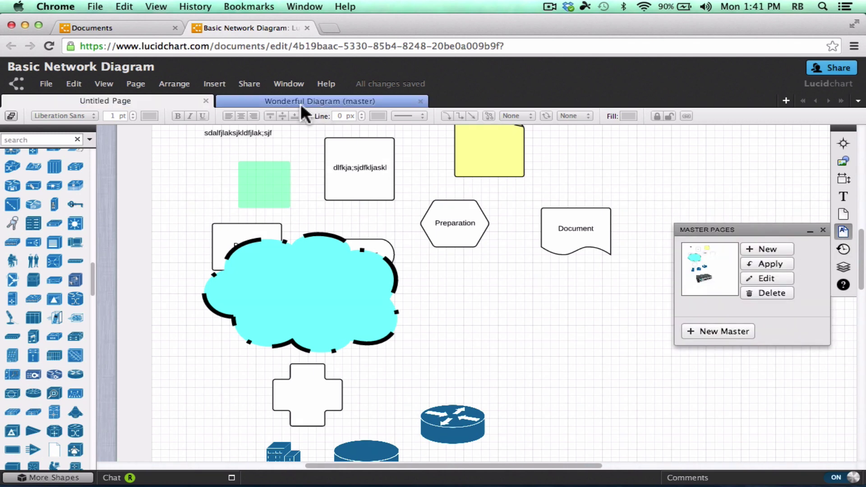
left_click(276, 102)
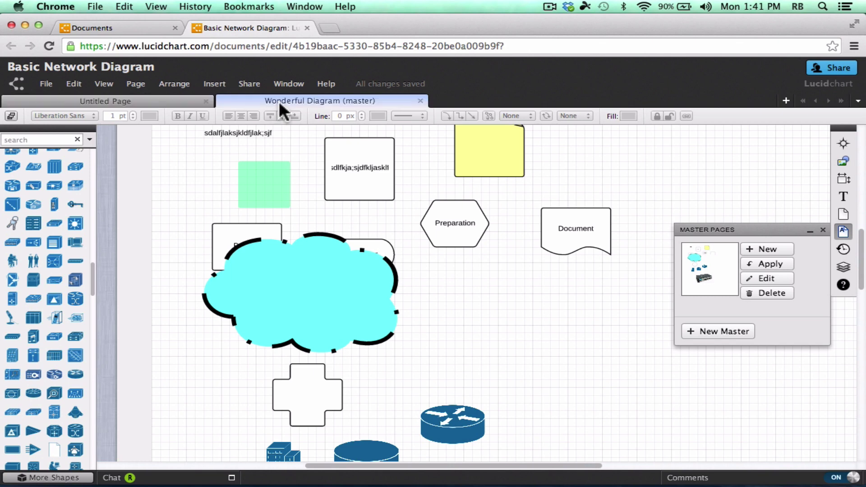
Add Multiple Documents, Preparation, Terminator and crossed-circle flowchart shapes to Untitled Page, around and below the existing Document shape.
left_click(149, 95)
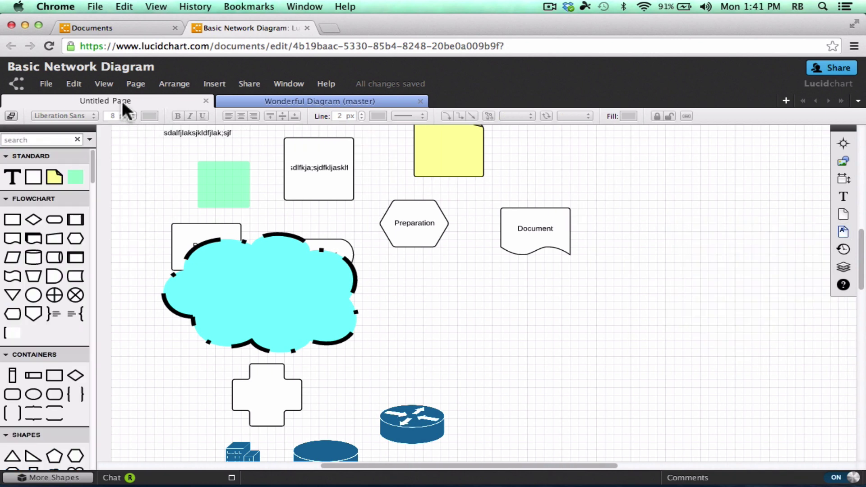
left_click_drag(33, 239, 510, 311)
left_click_drag(80, 242, 423, 294)
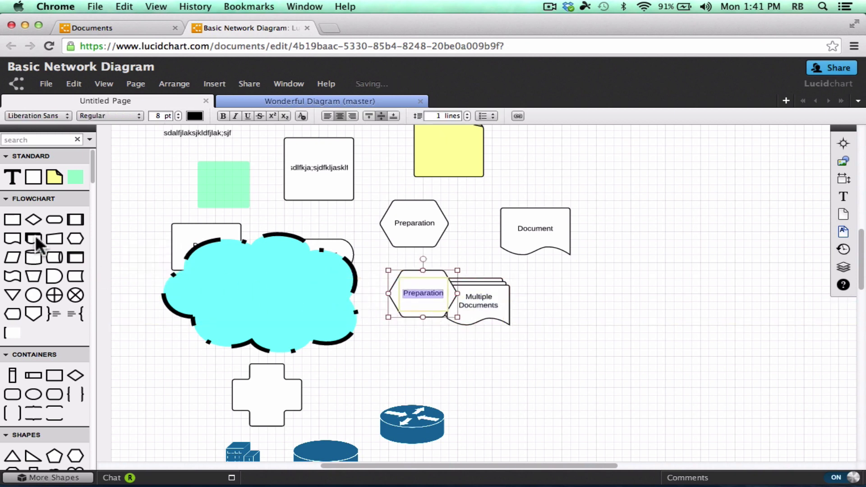
left_click_drag(54, 219, 587, 415)
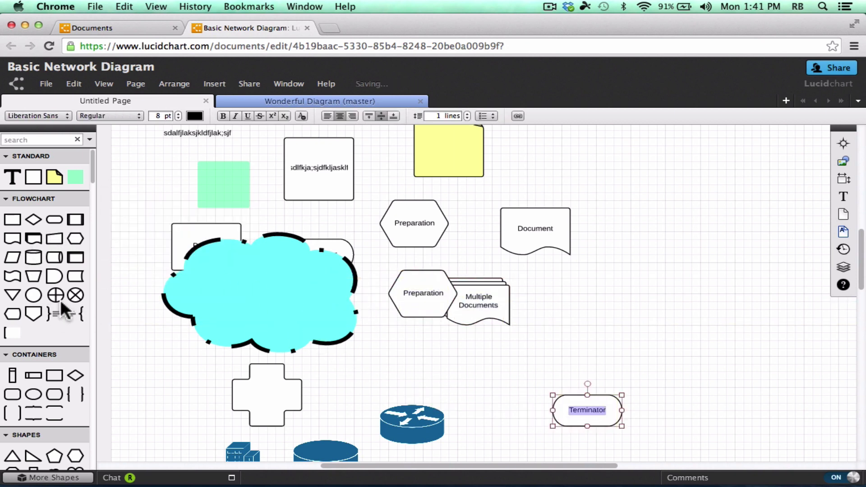
left_click_drag(54, 295, 573, 347)
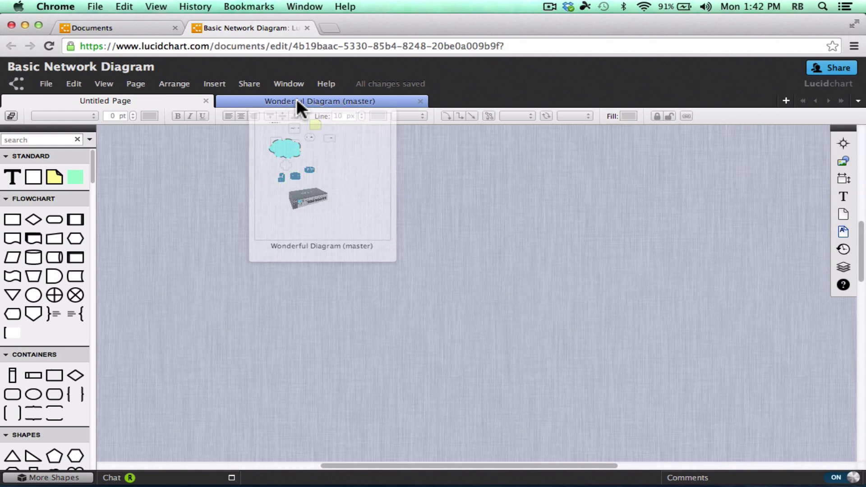
Move the cyan cloud on the Wonderful Diagram master to X 620, Y 200, and check it on Untitled Page.
left_click(296, 100)
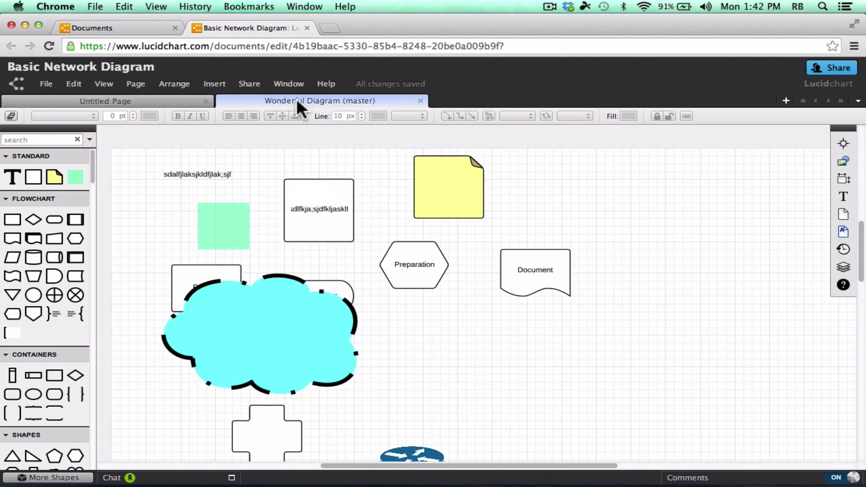
left_click_drag(297, 282, 494, 197)
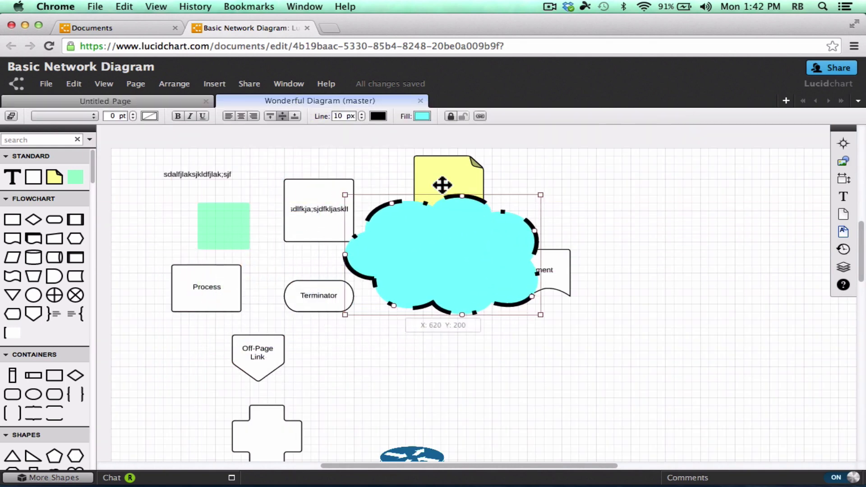
left_click(129, 97)
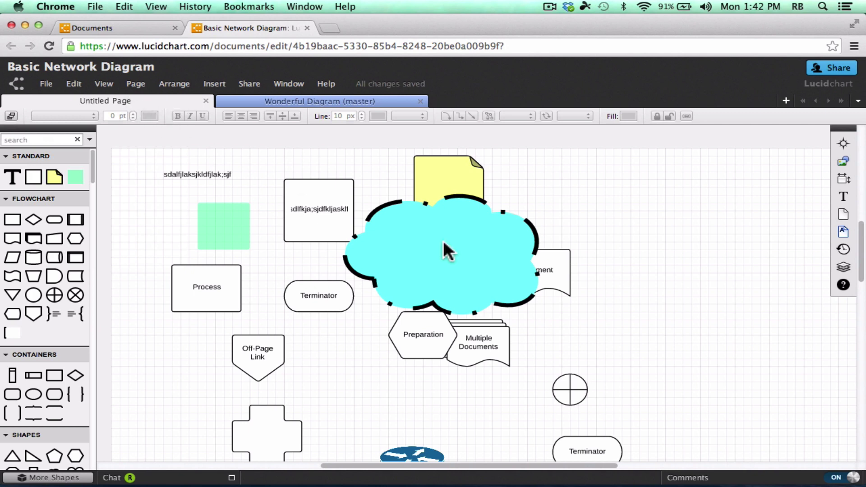
left_click(314, 100)
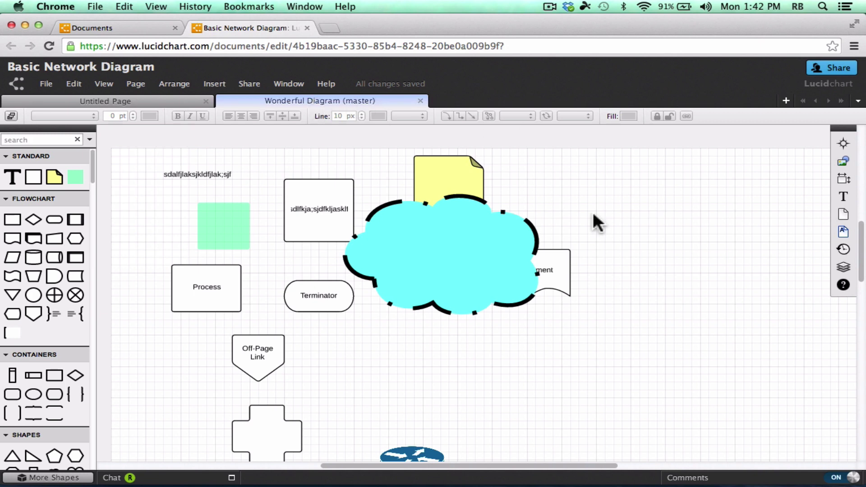
Look at the document's history and its layer options.
left_click(843, 251)
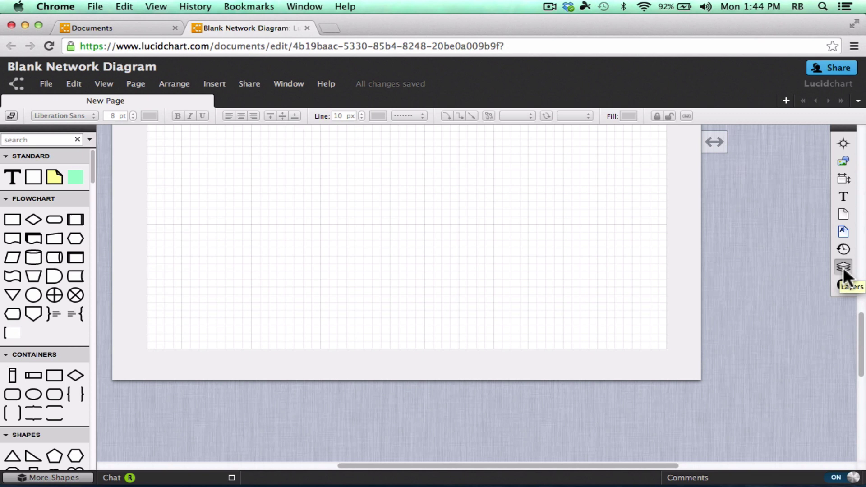
left_click(843, 269)
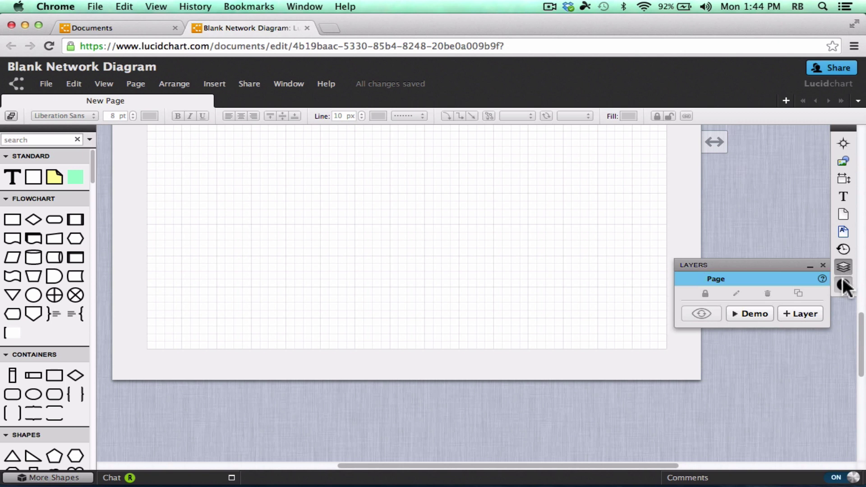
Look through the General tutorials, open the Add text tutorial, and close the tutorials.
left_click(843, 286)
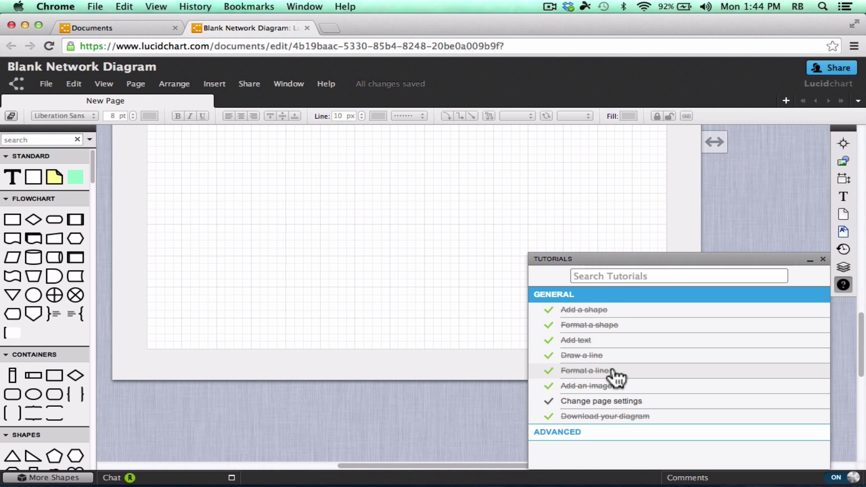
left_click(582, 342)
left_click(641, 384)
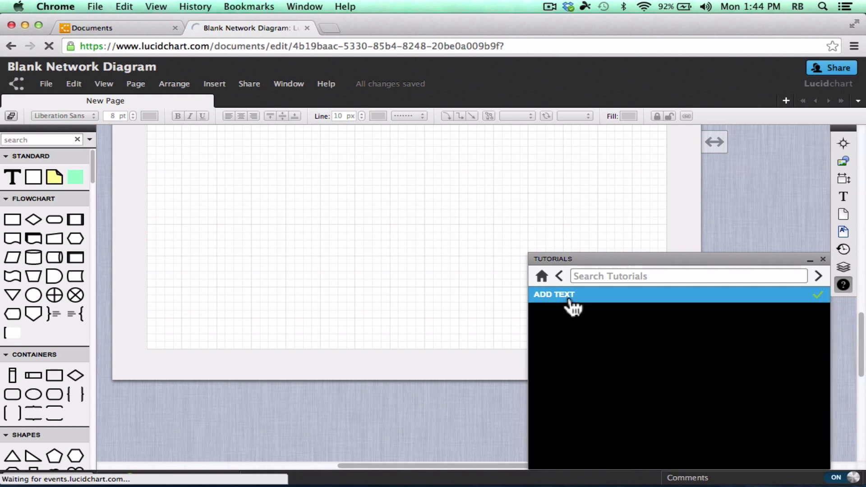
left_click(823, 260)
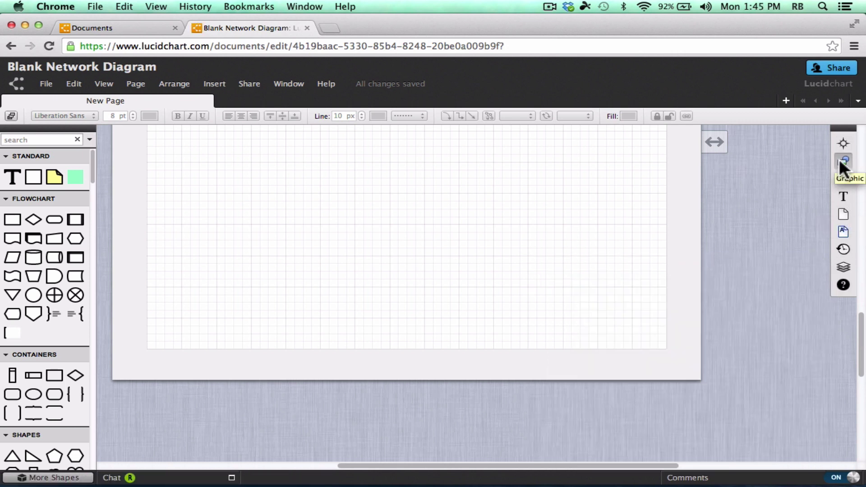
scroll(197, 218, "up", 2)
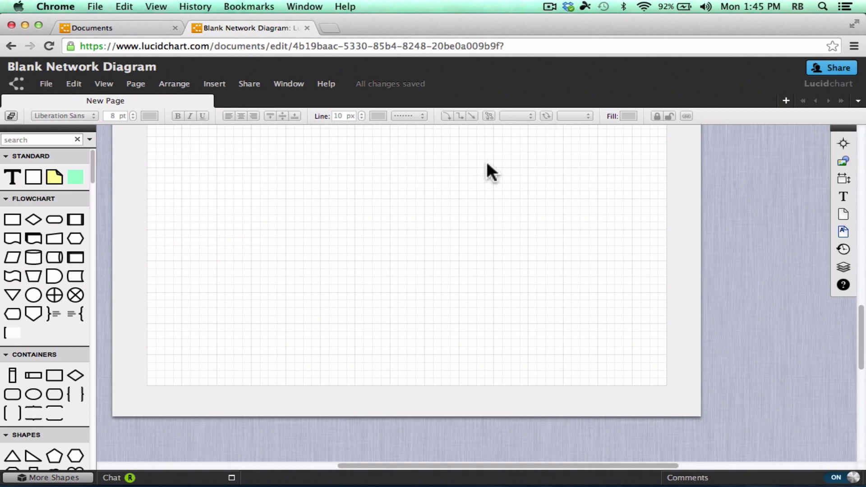
scroll(361, 245, "down", 4)
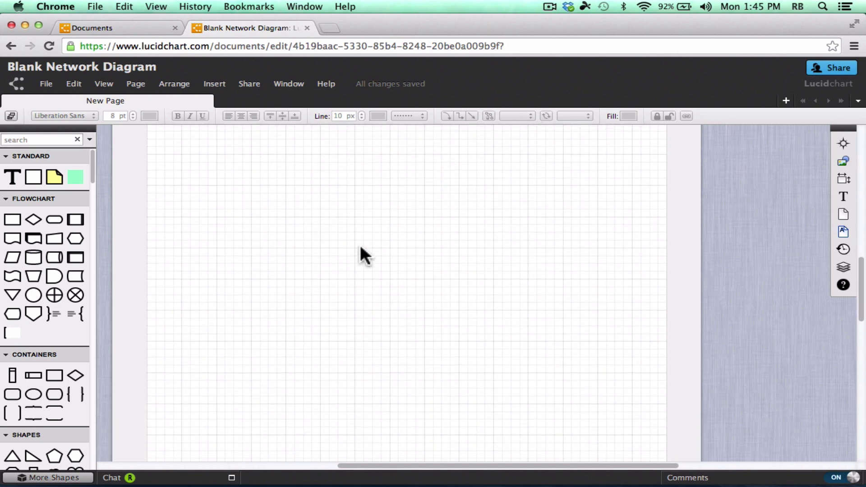
Add two Text blocks side by side on New Page and connect them with arrowed lines, including a curved one underneath.
mouse_move(35, 177)
left_click_drag(33, 176, 234, 192)
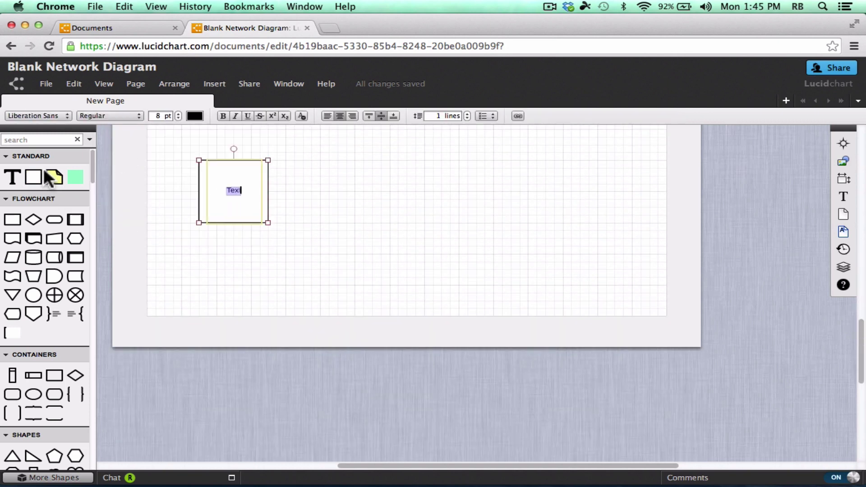
left_click_drag(73, 181, 415, 190)
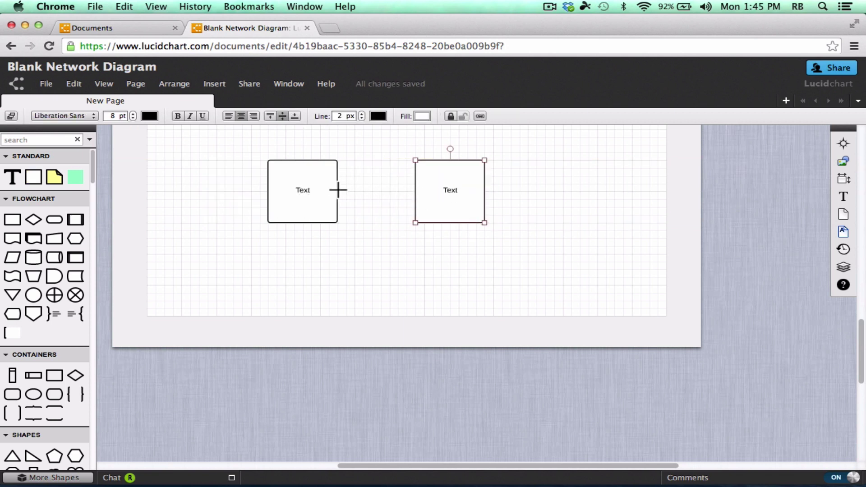
scroll(334, 248, "up", 2)
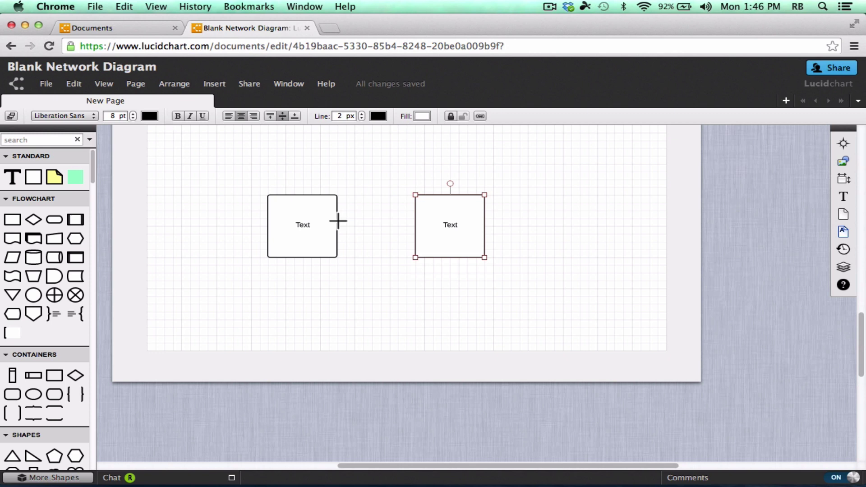
left_click_drag(338, 221, 415, 211)
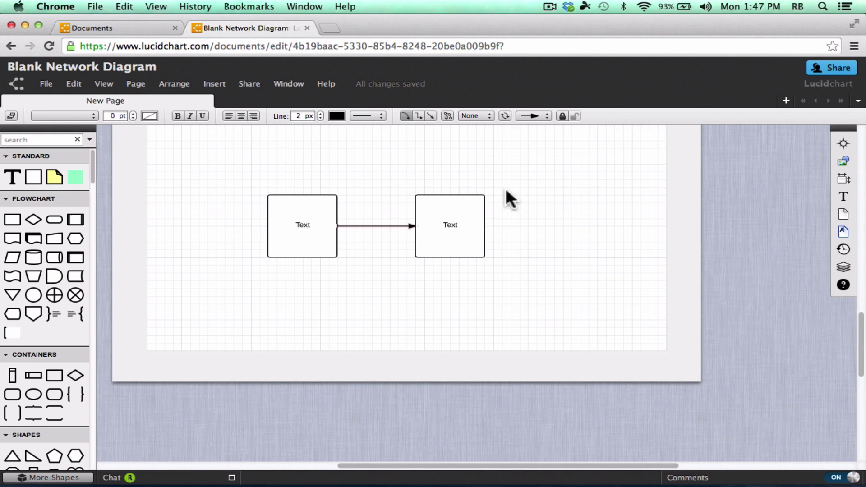
left_click_drag(300, 257, 476, 258)
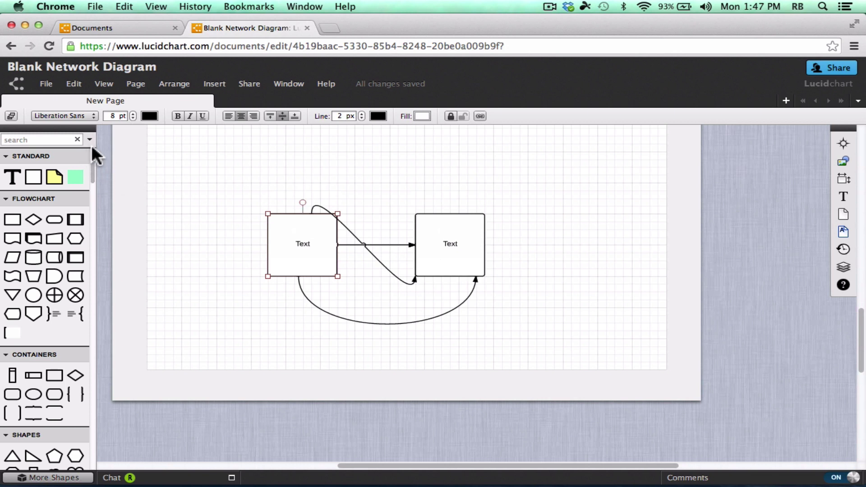
Apply the navy blue theme with bold white text to the blocks and their connectors.
left_click(11, 117)
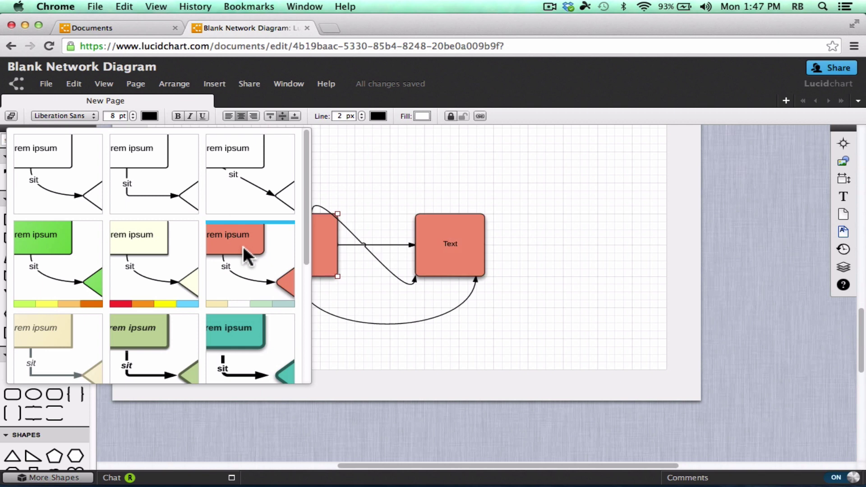
scroll(171, 285, "down", 5)
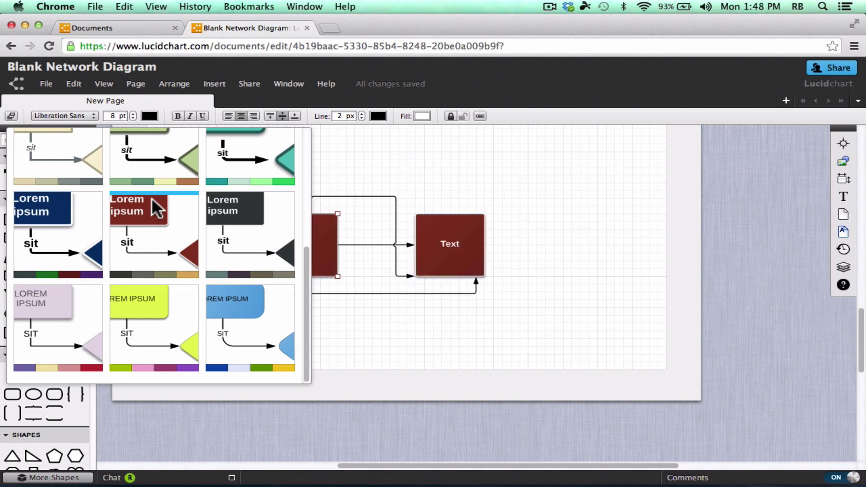
scroll(165, 194, "up", 3)
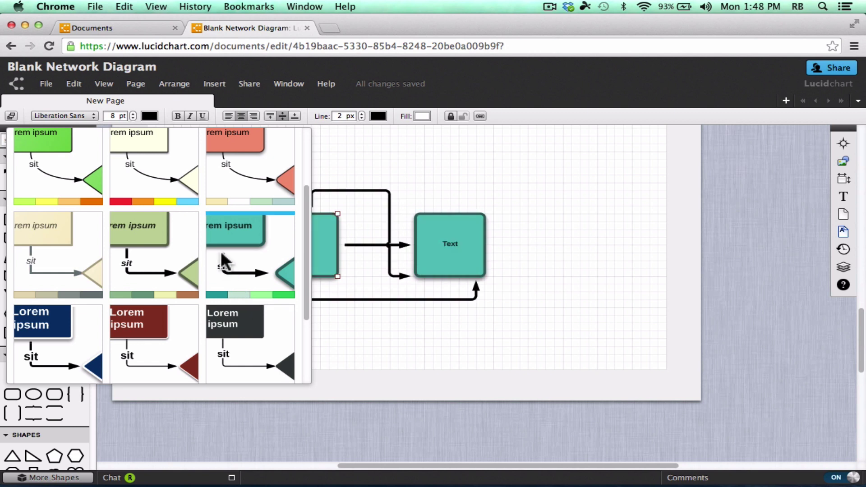
left_click(62, 338)
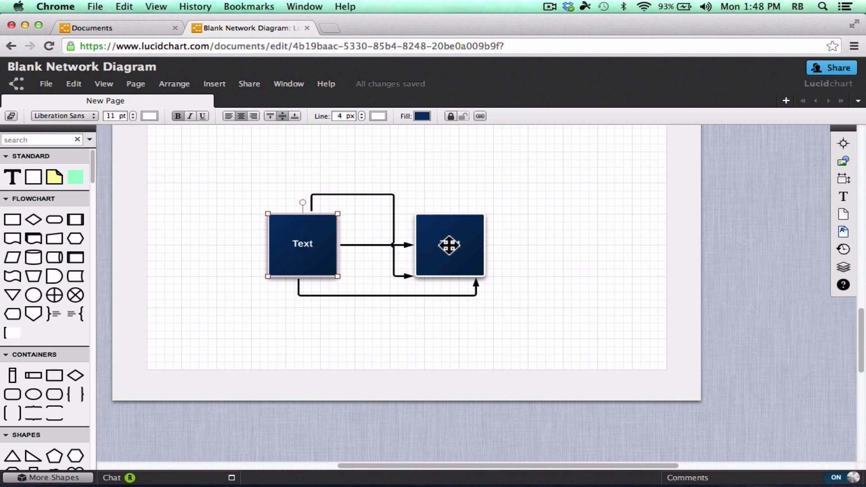
Open the right block's text for editing and look at the available fonts without changing the font.
left_click(449, 244)
double_click(449, 241)
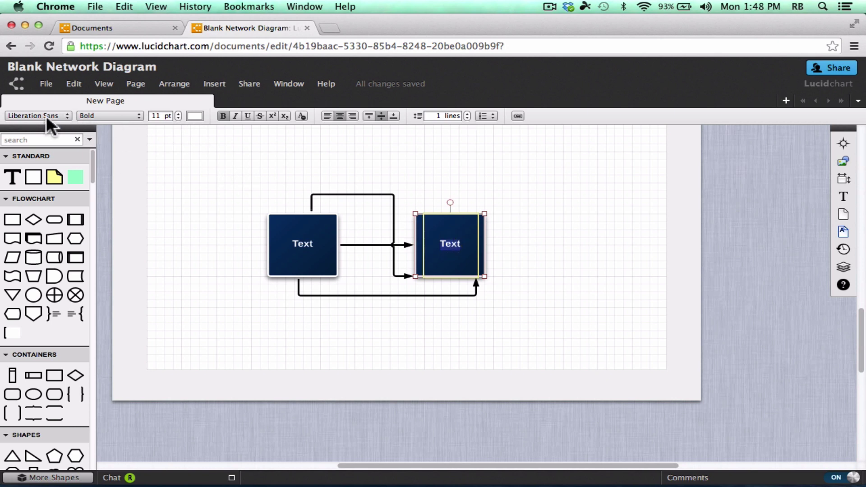
left_click(61, 114)
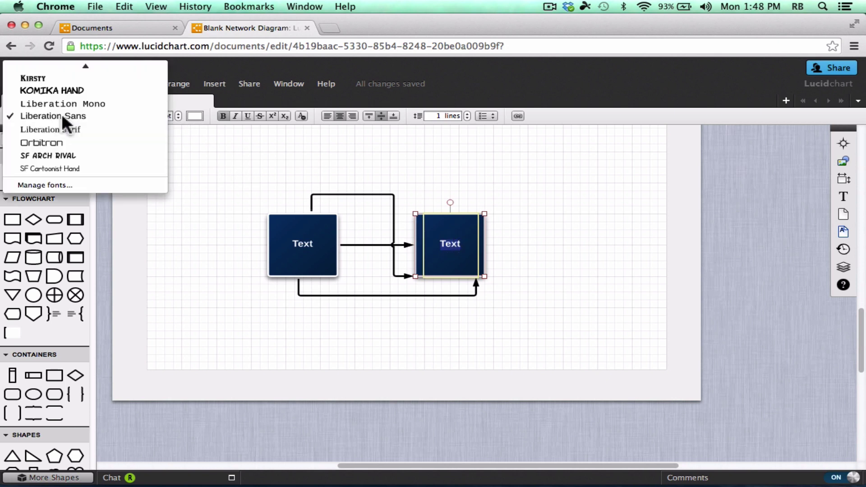
left_click(189, 98)
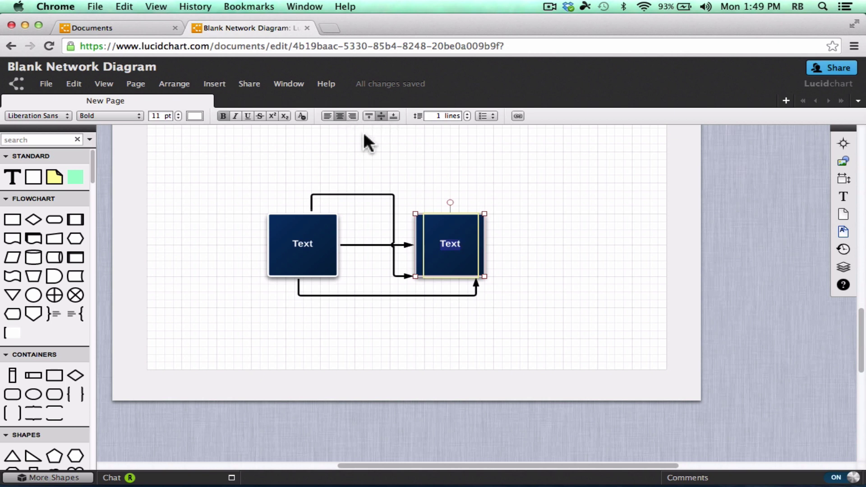
left_click(397, 140)
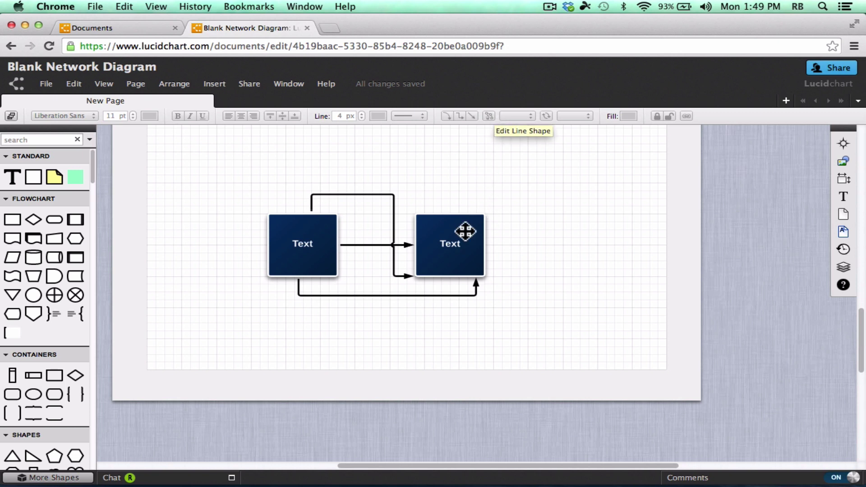
Set the left block's fill to navy 003366 and look at its line colour options.
left_click(276, 262)
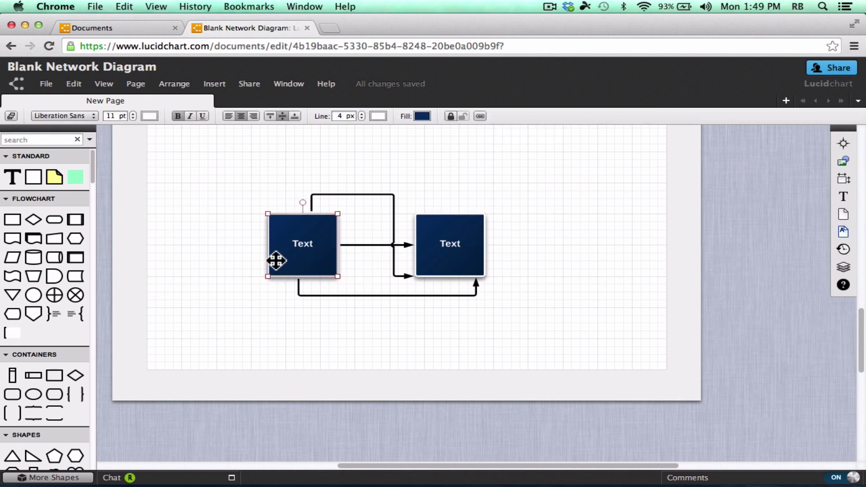
left_click(426, 114)
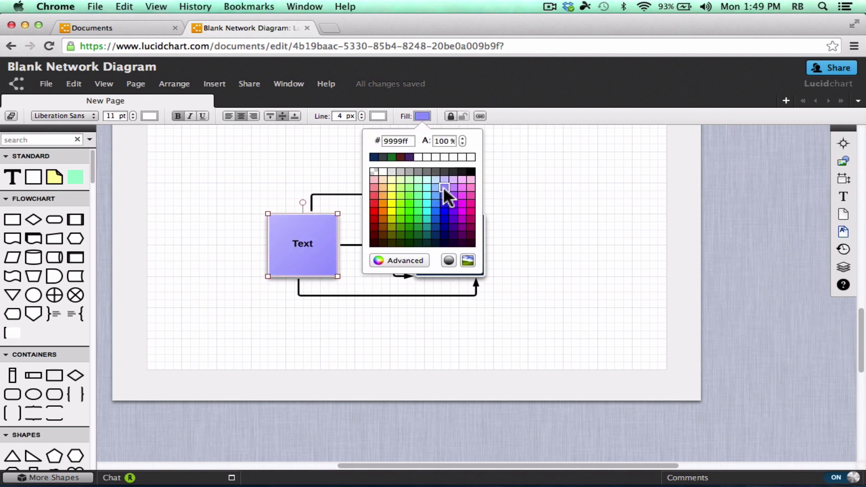
left_click(374, 157)
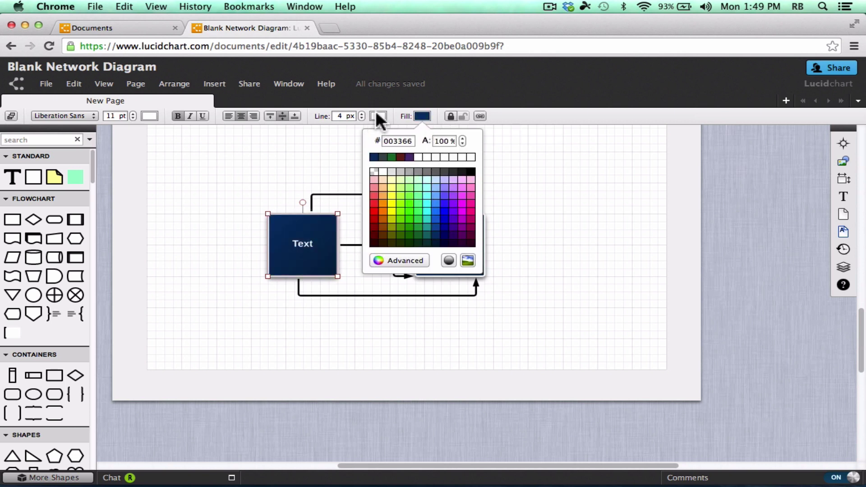
left_click(377, 116)
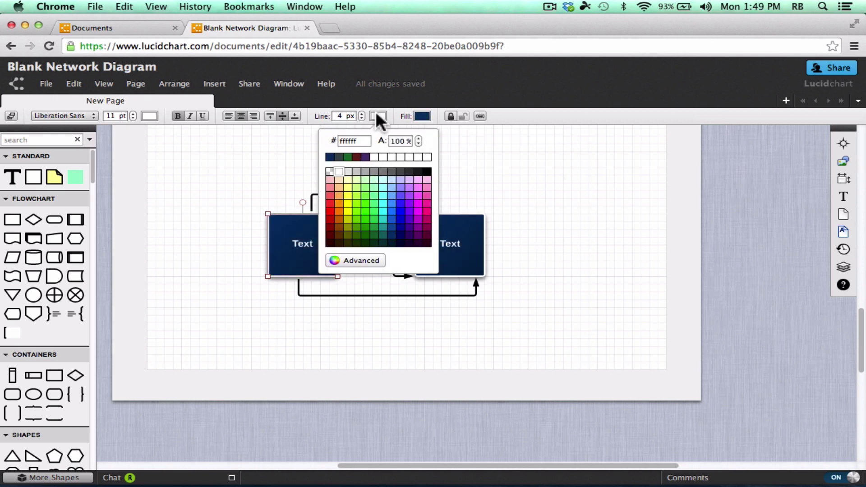
Lock the left block while making the right block shorter, and unlock the left block again.
left_click(450, 115)
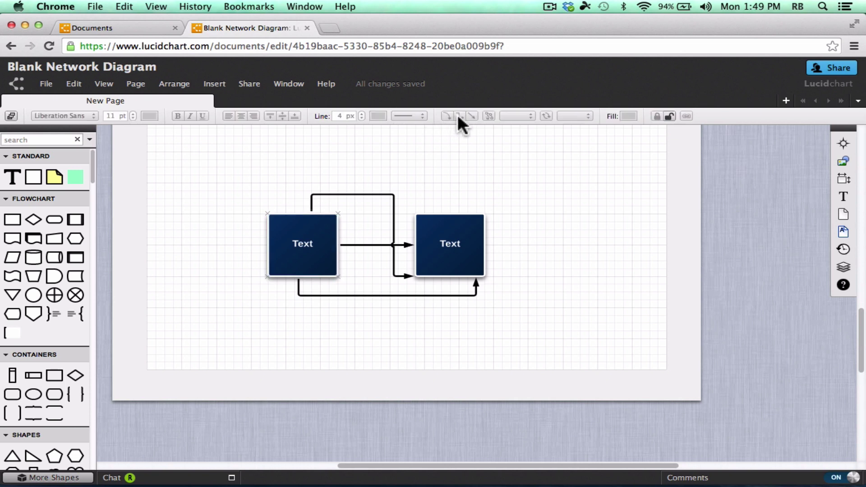
left_click(669, 116)
left_click(302, 244)
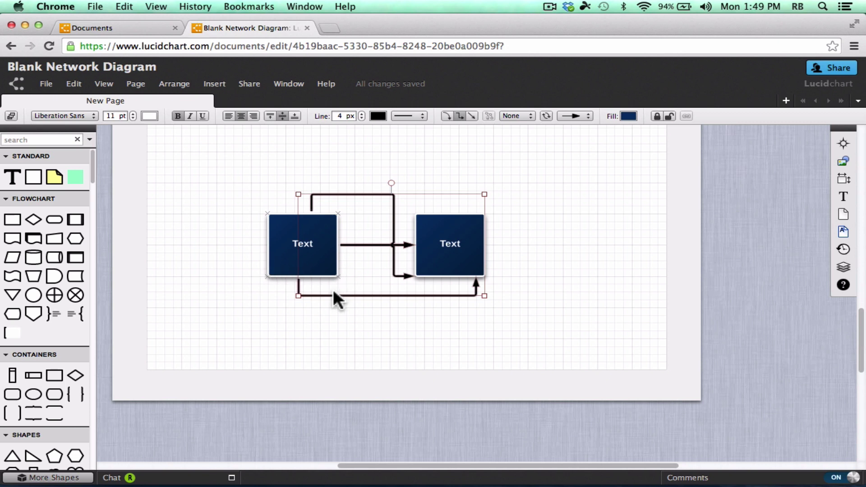
left_click_drag(299, 296, 300, 266)
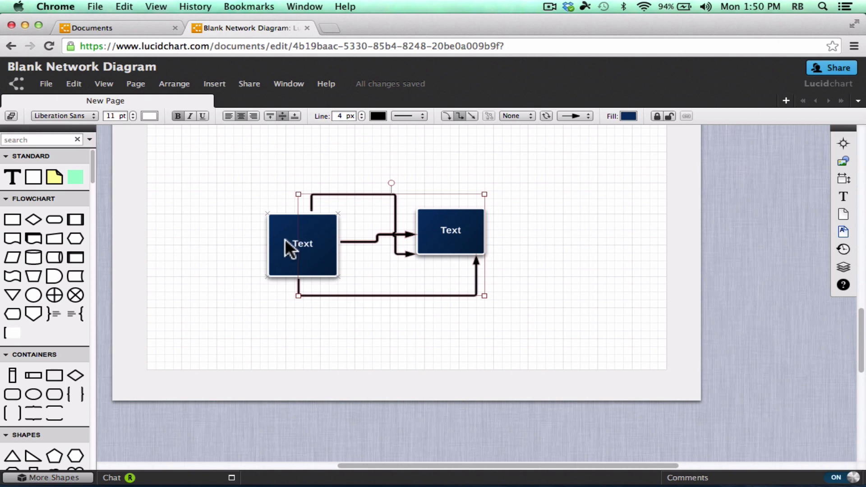
left_click(670, 117)
left_click(316, 239)
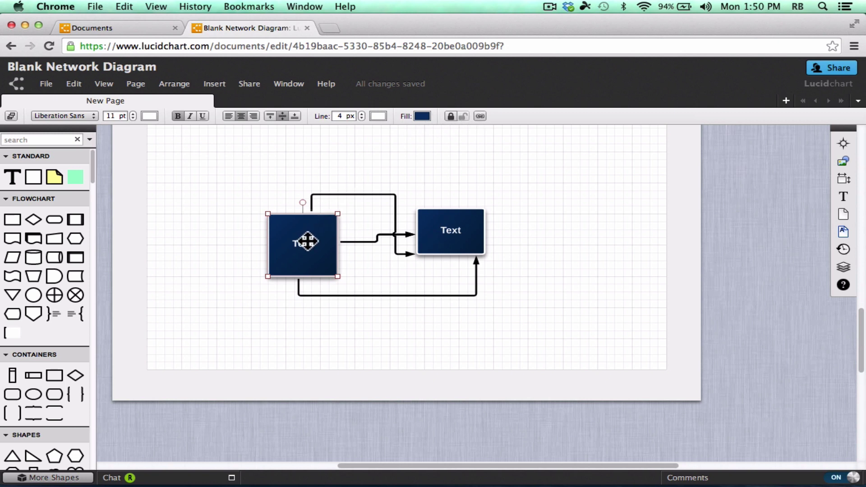
Look at the solid, dashed and dotted line options for the upper connector without changing its style.
left_click(363, 194)
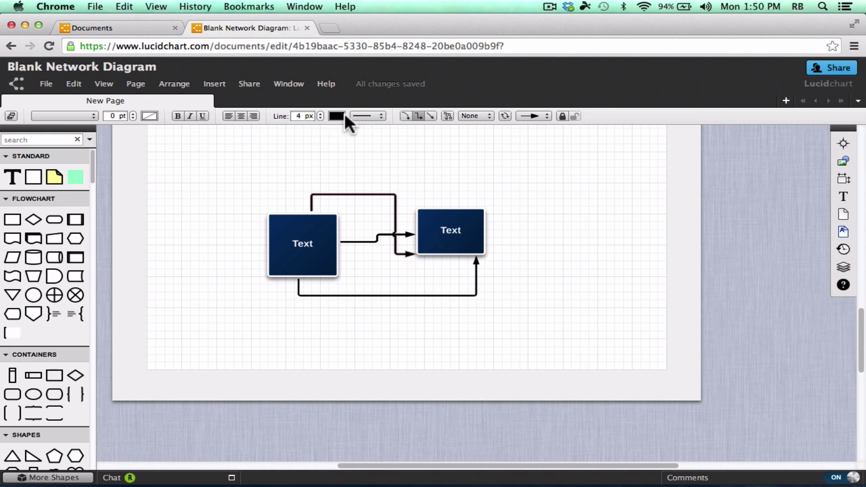
left_click(371, 115)
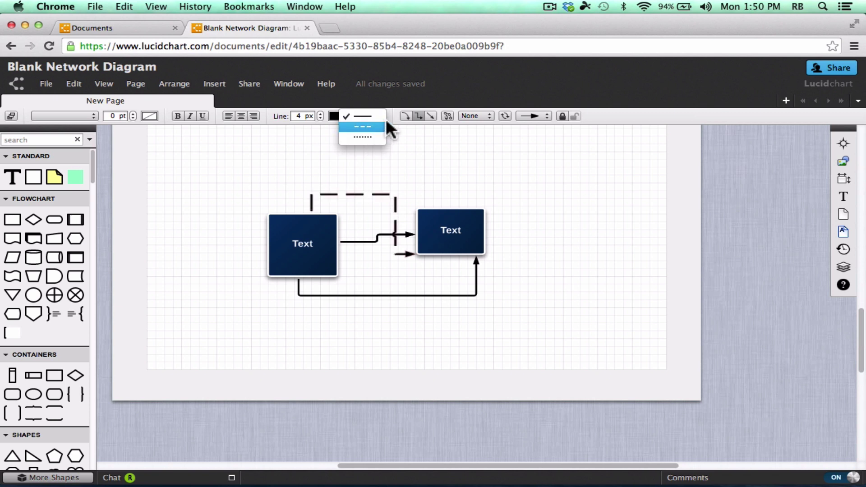
left_click(433, 129)
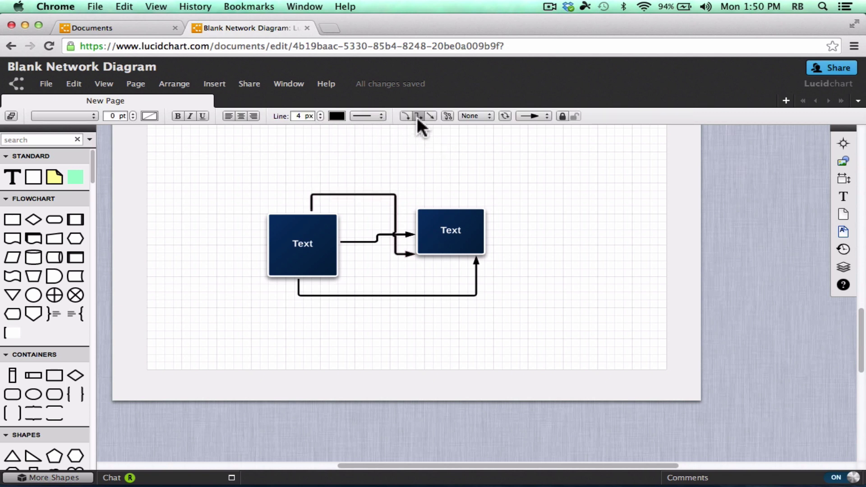
Try the curved, elbow and straight shapes on the upper connector, and leave it curved.
left_click(406, 113)
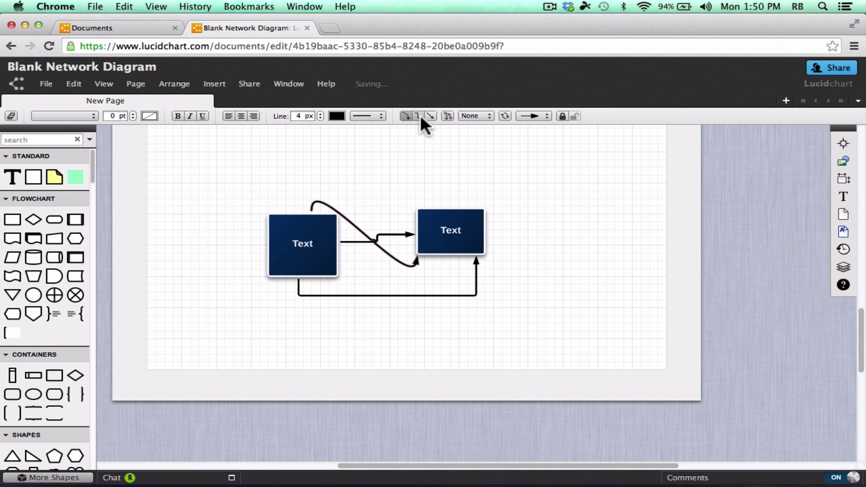
left_click(420, 116)
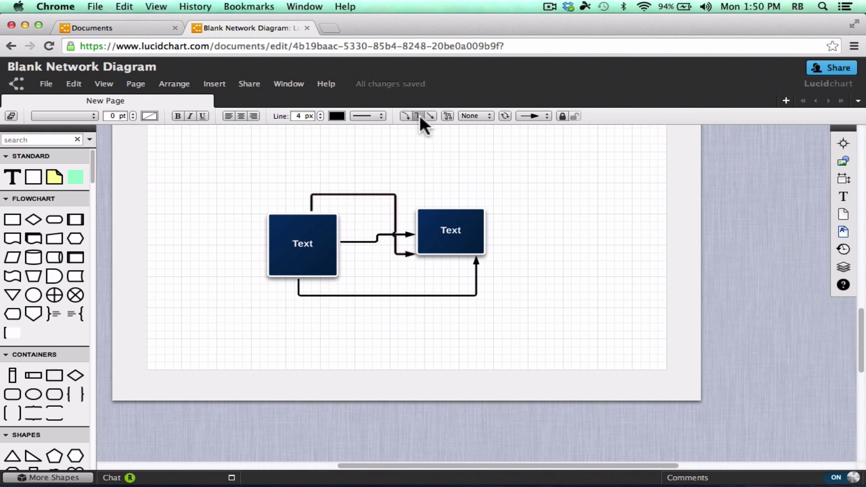
left_click(431, 115)
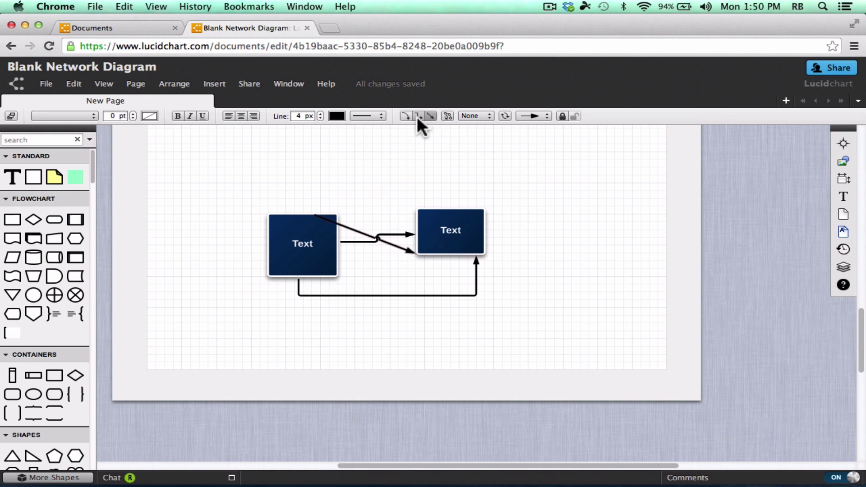
left_click(419, 116)
left_click(404, 117)
left_click(419, 116)
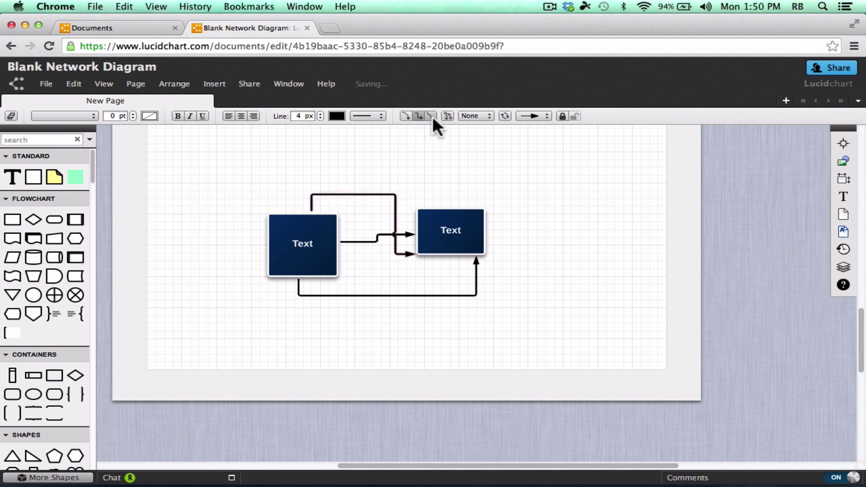
left_click(431, 116)
left_click(405, 117)
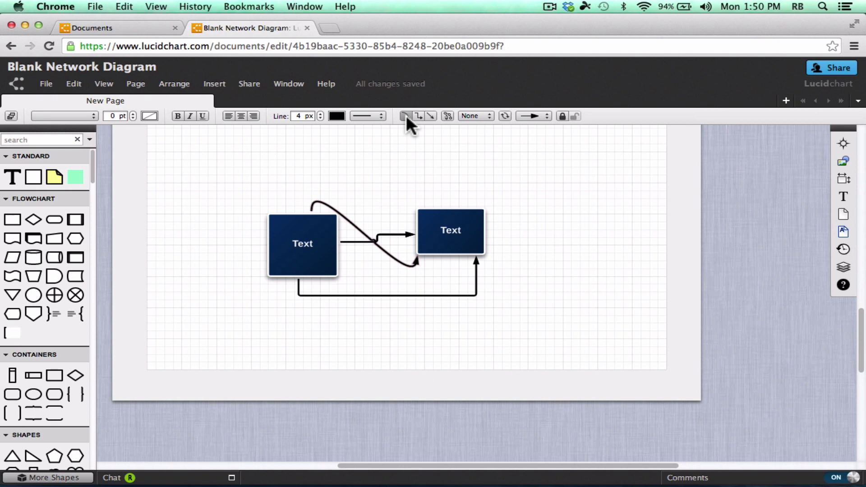
Edit the upper connector's line shape by adding and moving points to make it wavy, and save the changes.
left_click(448, 117)
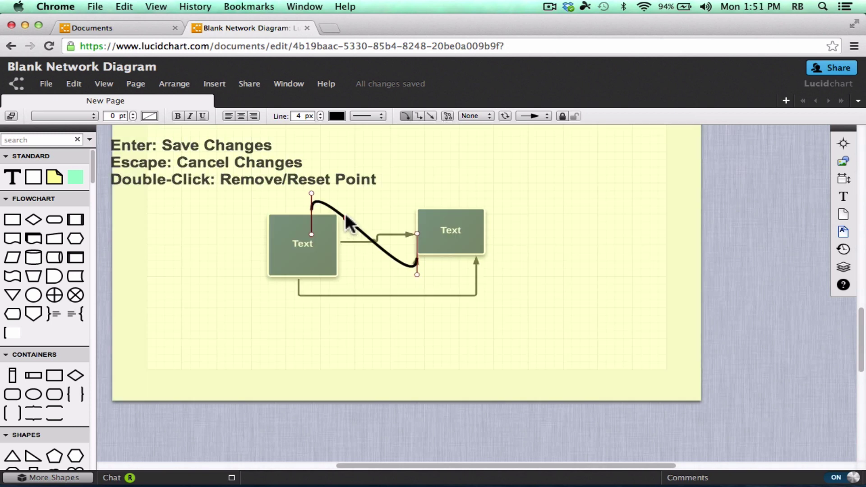
left_click(332, 207)
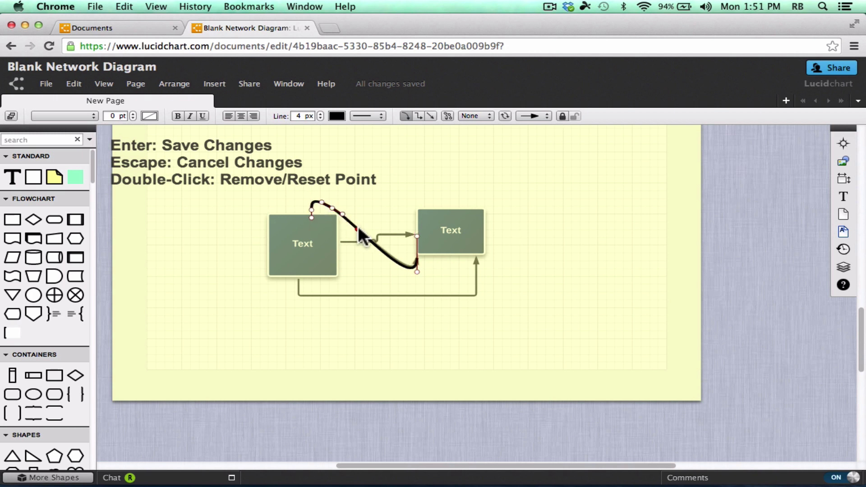
left_click_drag(359, 230, 392, 233)
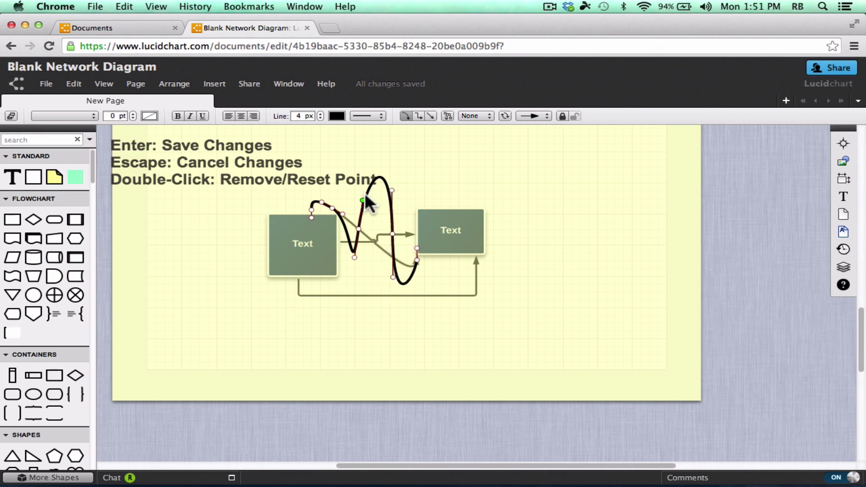
left_click_drag(332, 208, 341, 198)
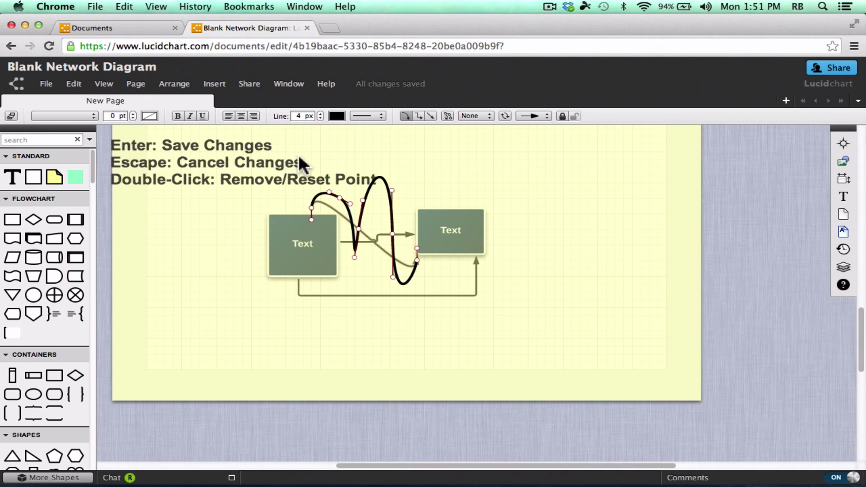
key("Return")
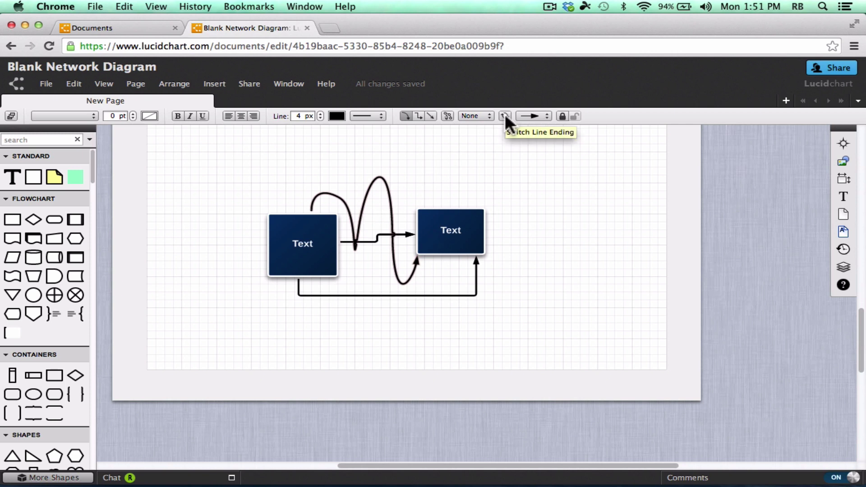
Try the start arrowhead options on the wavy connector, and give both of its ends hollow arrows.
left_click(470, 115)
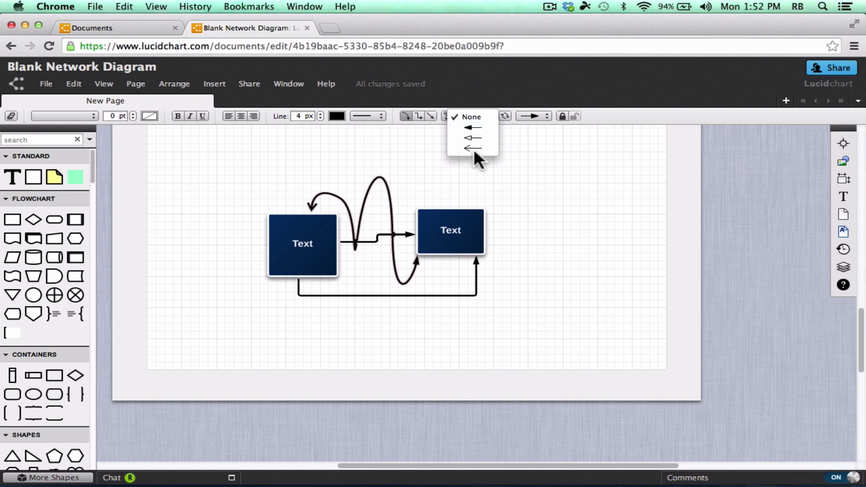
left_click(472, 117)
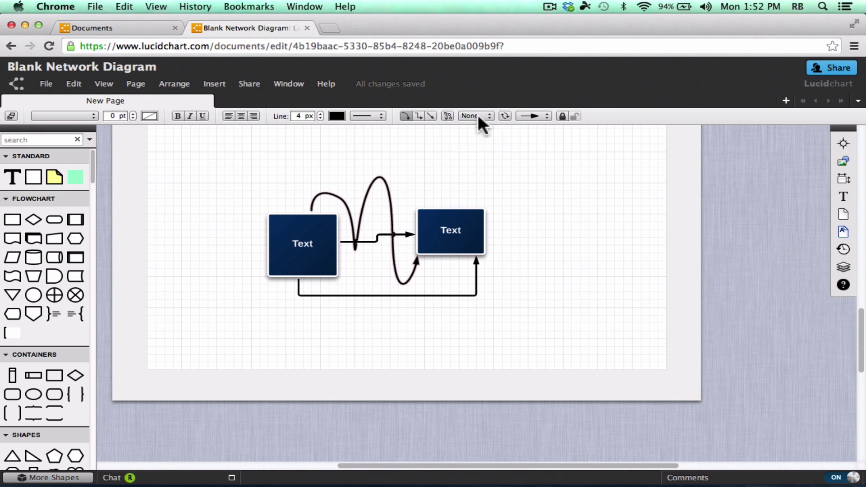
left_click(480, 113)
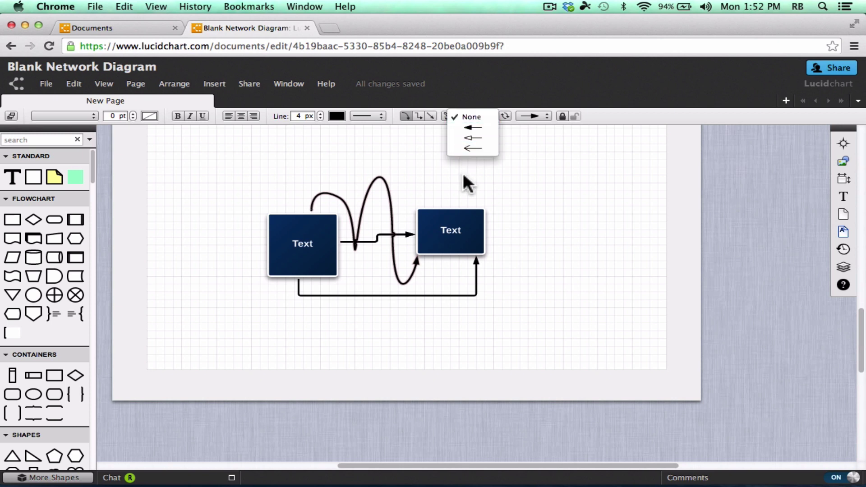
left_click(473, 138)
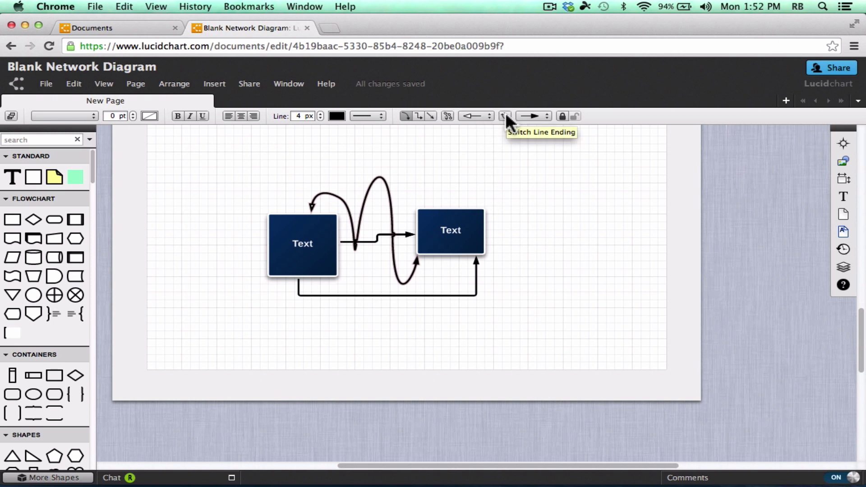
left_click(545, 116)
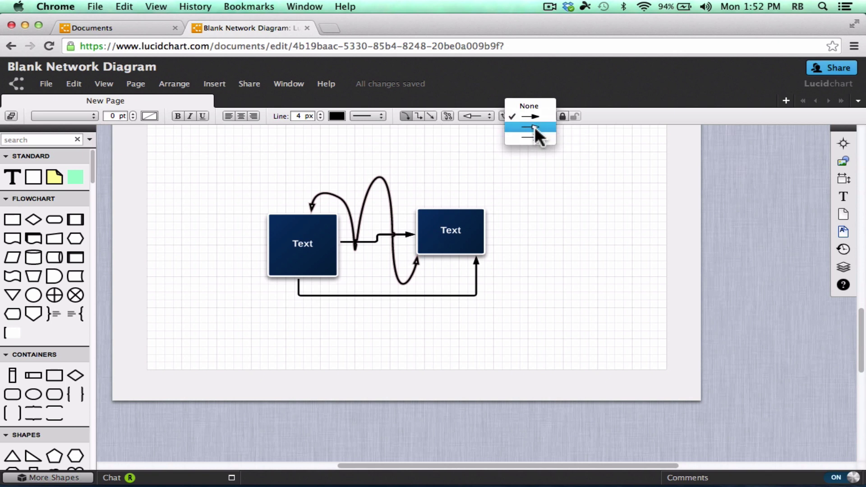
left_click(535, 127)
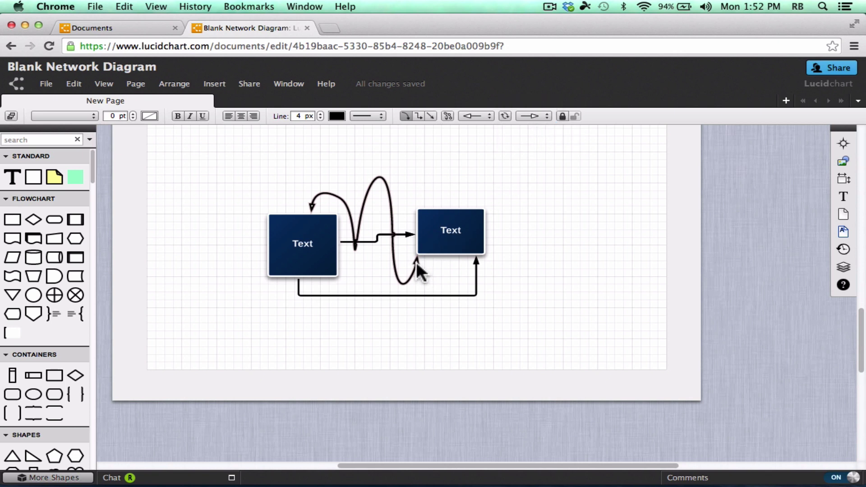
Remove the arrowheads from both ends of the wavy connector by setting its line endings to None.
left_click(547, 128)
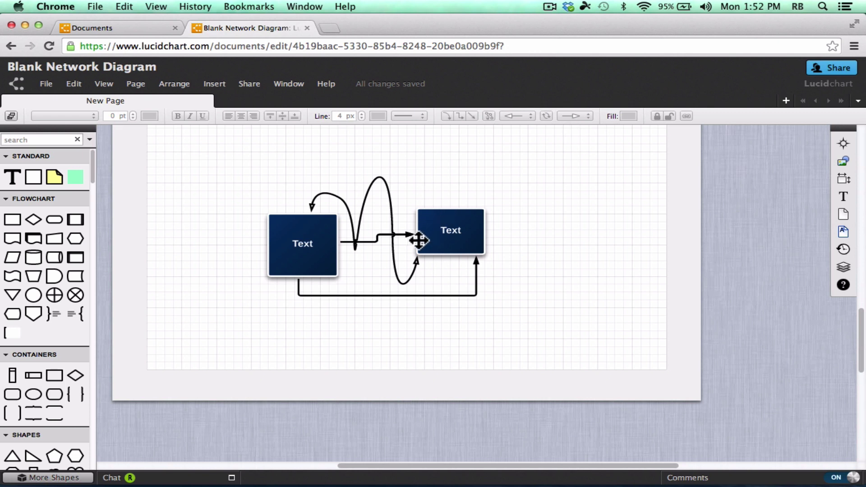
left_click(391, 218)
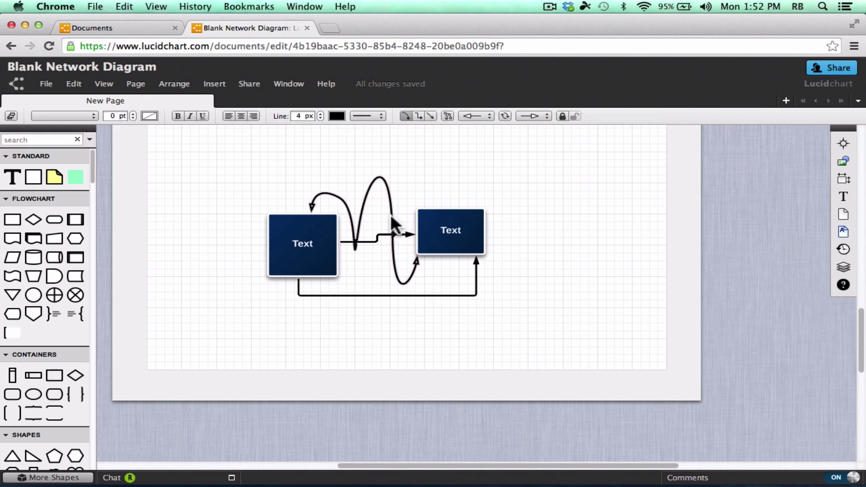
left_click(547, 117)
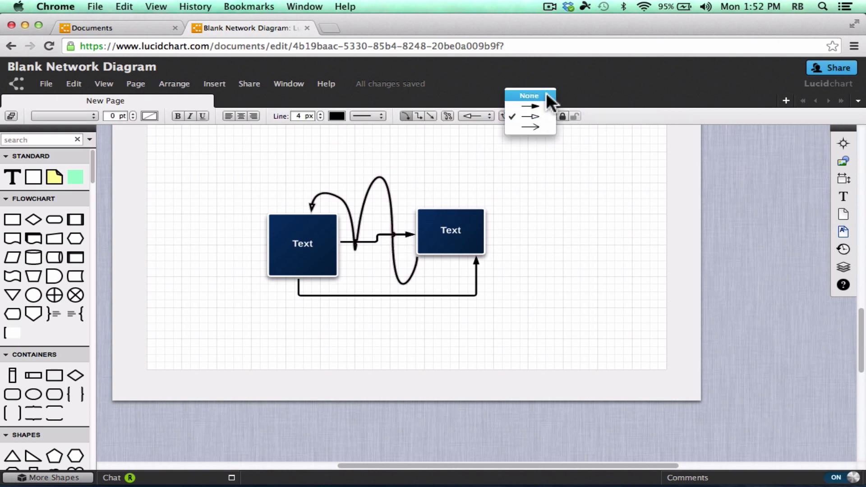
left_click(550, 96)
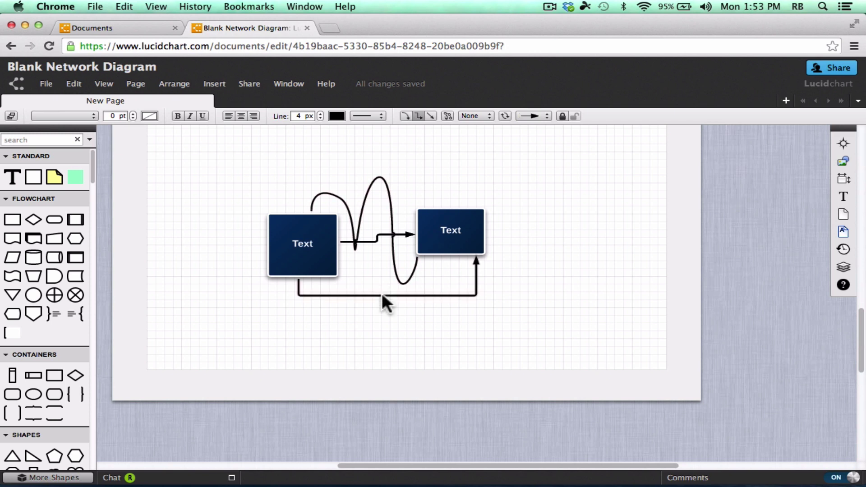
Add the text label "Goes here" to the lower connector between the two blocks.
double_click(383, 295)
key("BackSpace")
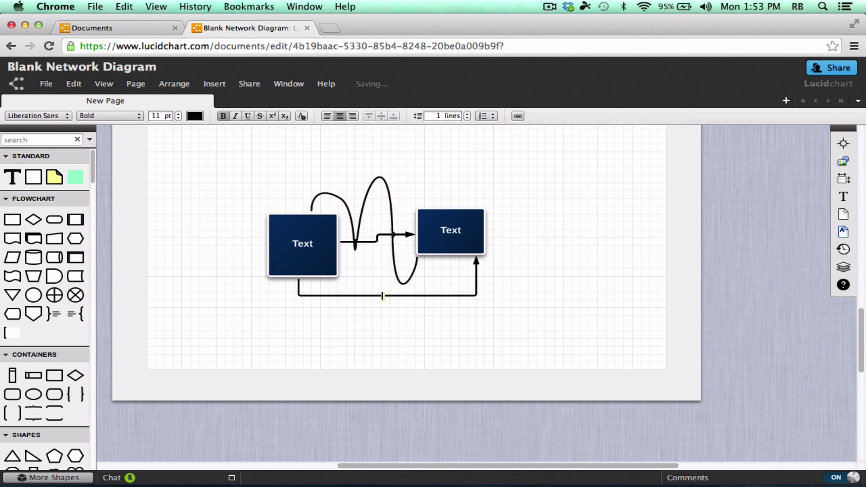
type("Goes here")
key("Escape")
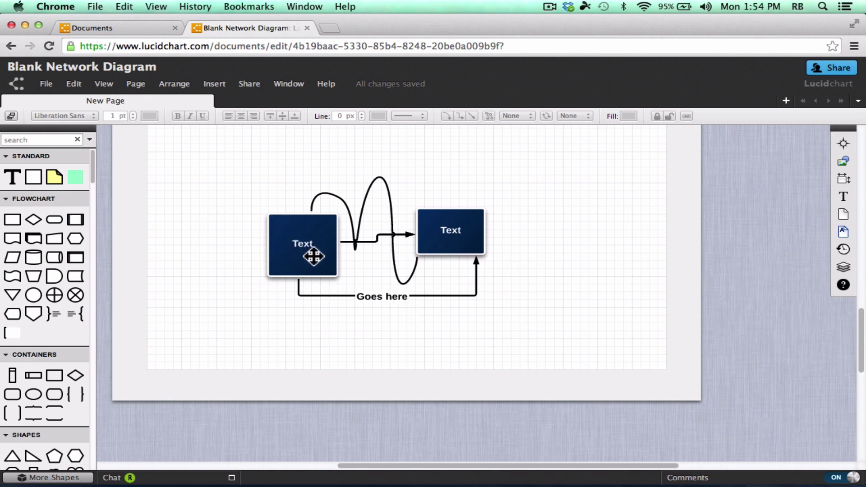
Add the cylinder shape from Cisco Basic beside the right block and label it "dfsakljsd;fkjklasjdlkf".
scroll(39, 334, "down", 6)
mouse_move(35, 335)
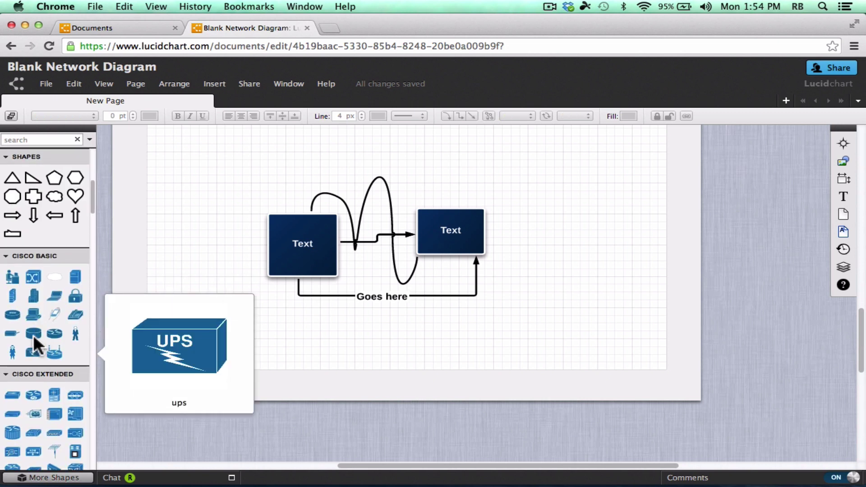
left_click_drag(36, 334, 575, 203)
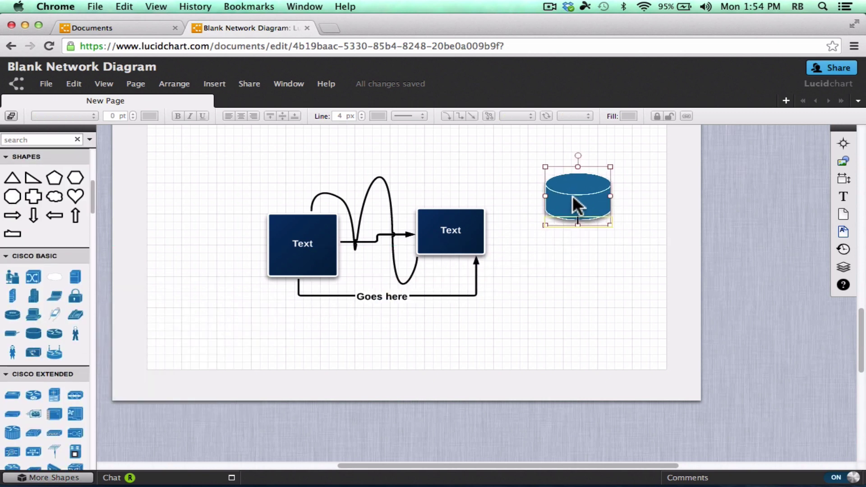
type("df")
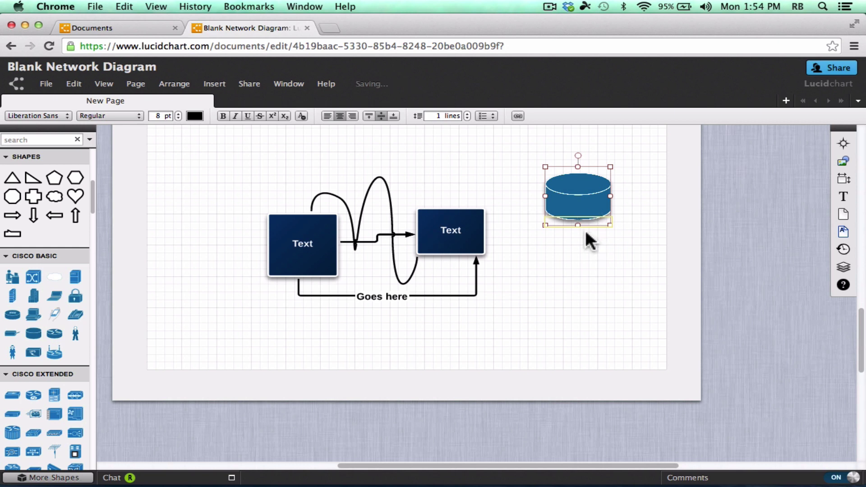
type("sakljsd;fkjklasjdlkf")
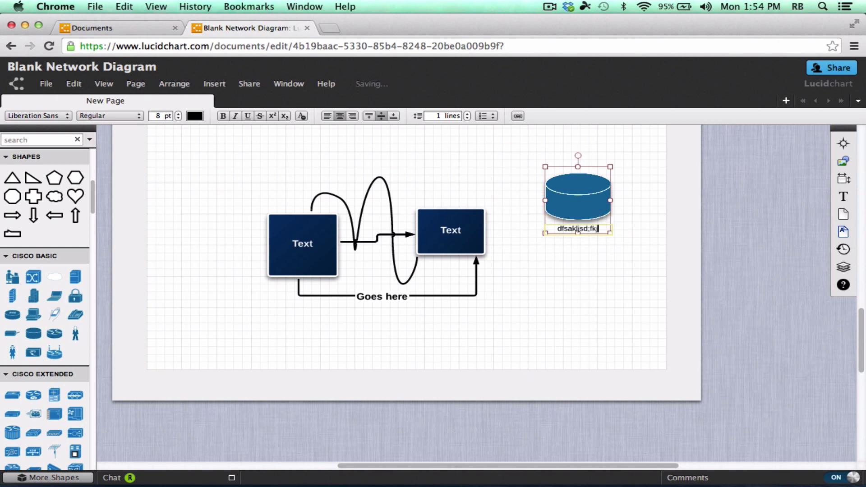
key("Escape")
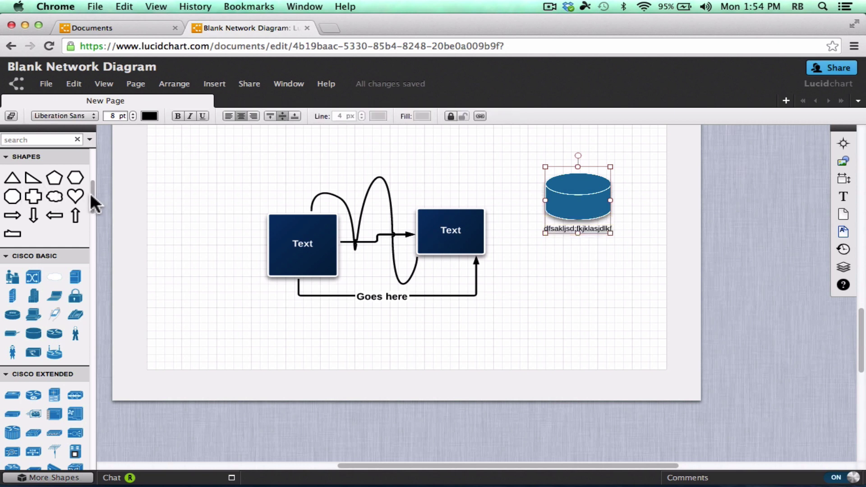
Move the cylinder closer to the right block and open its label for editing.
left_click_drag(603, 213, 562, 201)
double_click(554, 199)
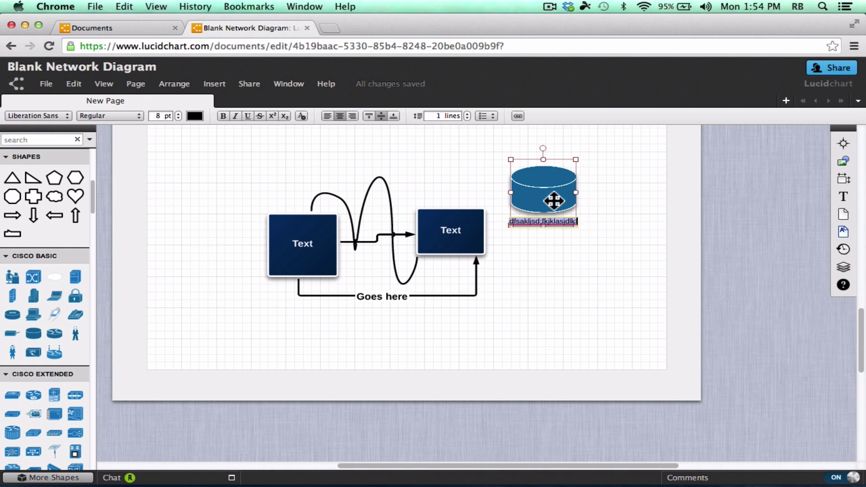
scroll(488, 353, "up", 3)
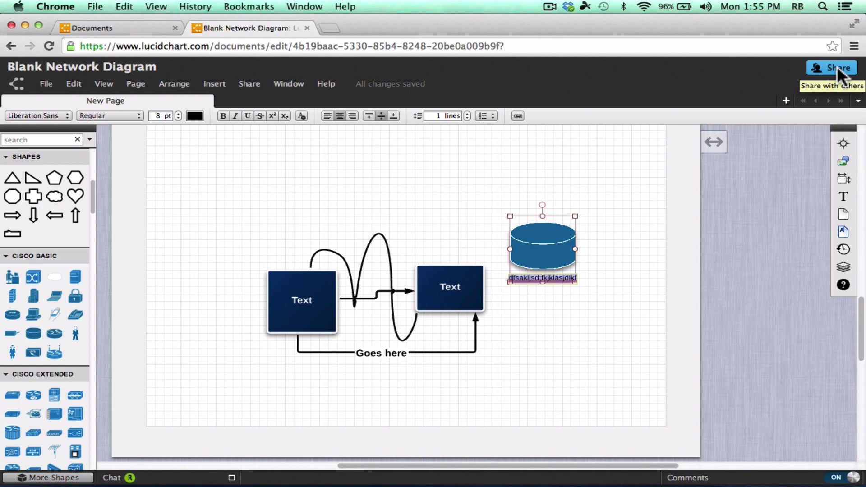
Open the diagram's sharing settings and look through the publish, embed and Generate Link options, returning to the Email/Users/Groups invitation.
left_click(837, 67)
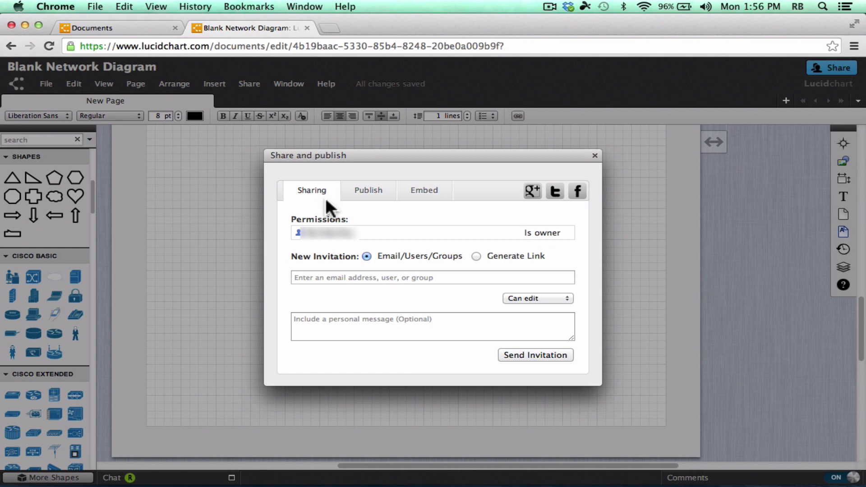
left_click(368, 191)
left_click(432, 192)
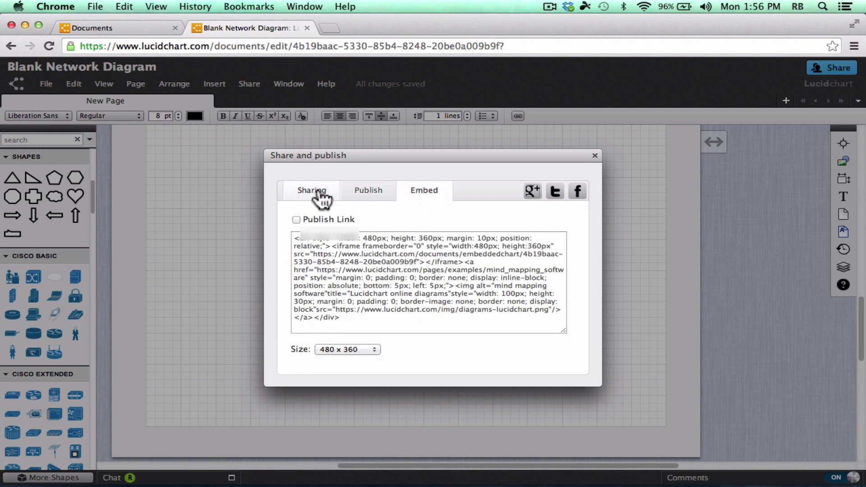
left_click(316, 190)
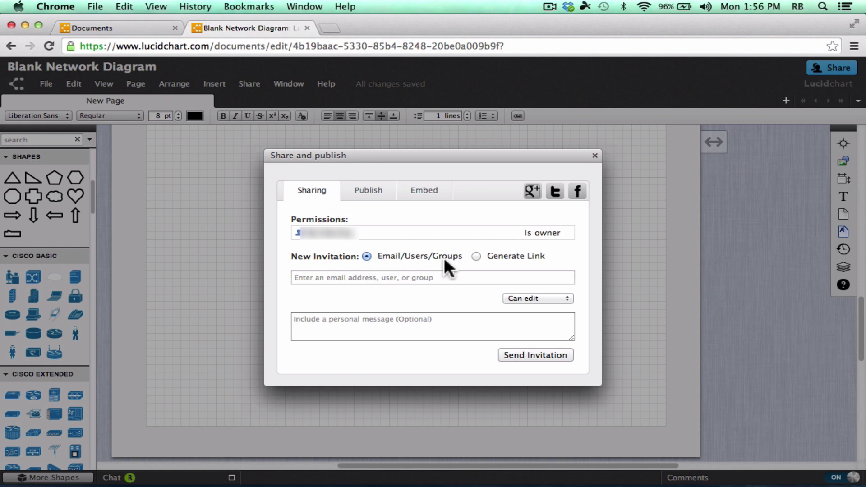
left_click(476, 255)
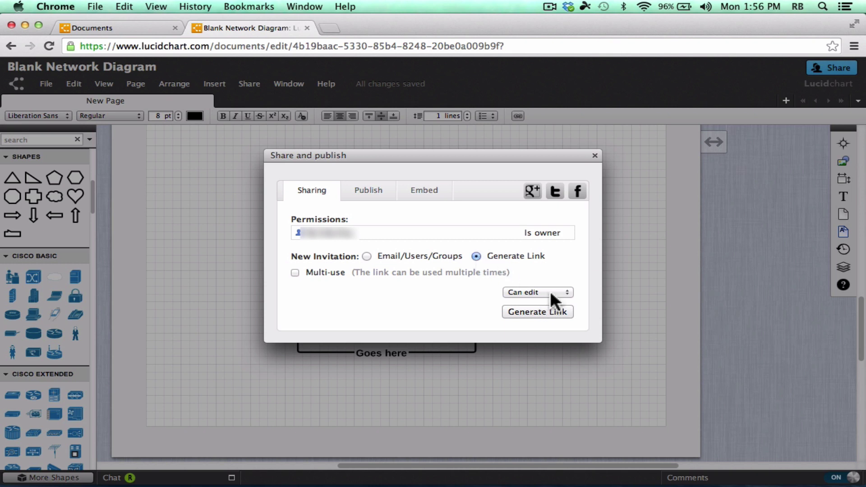
left_click(367, 256)
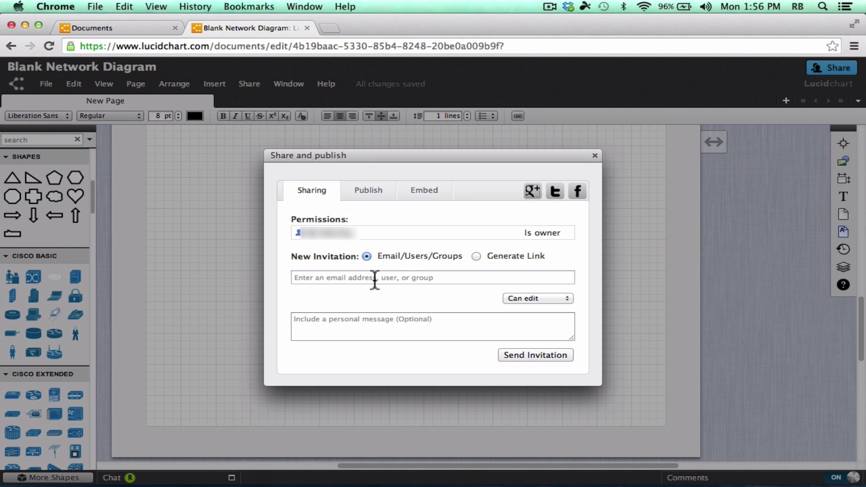
Try the invitation's recipient field and its Can view and Can comment permissions, and set the permission back to Can edit.
left_click(359, 279)
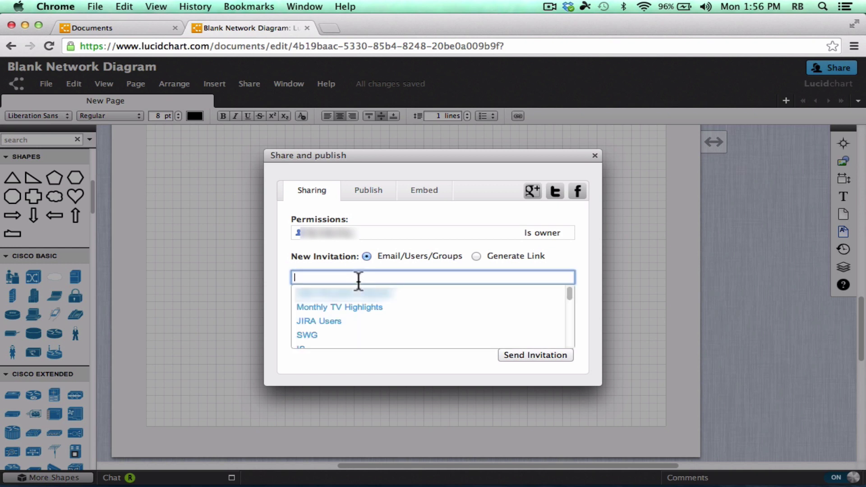
type("j")
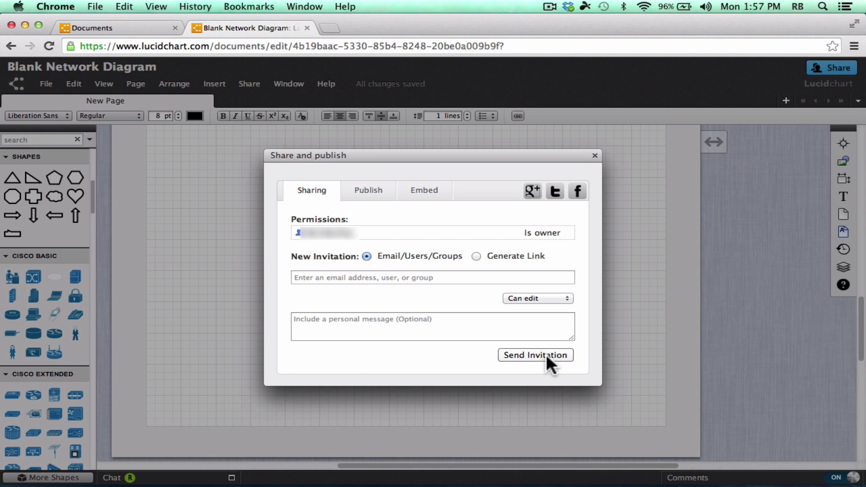
left_click(565, 298)
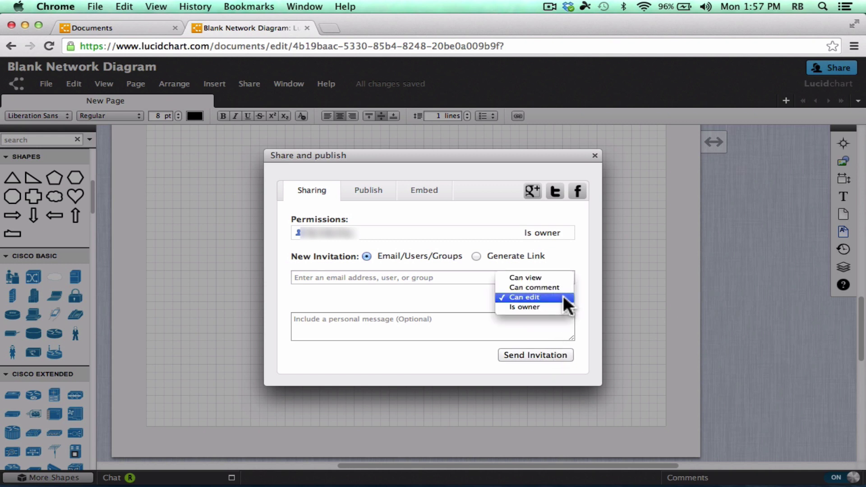
left_click(563, 297)
key("Tab")
left_click(560, 300)
left_click(542, 277)
left_click(532, 299)
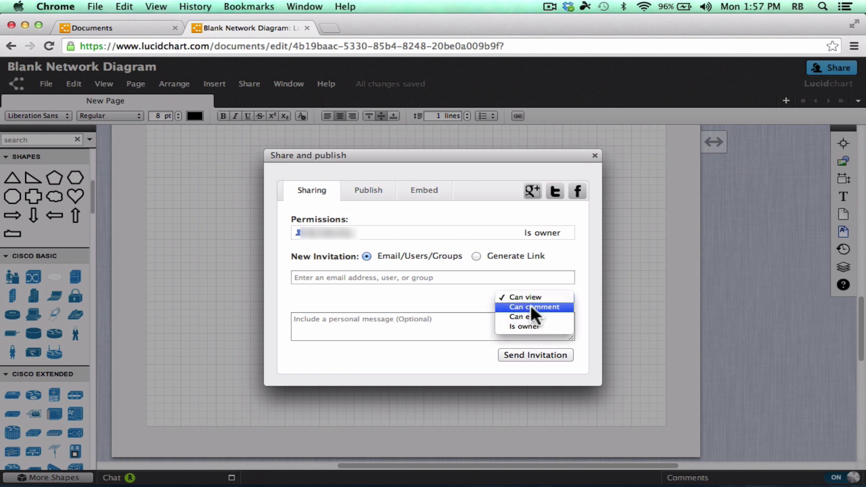
left_click(531, 305)
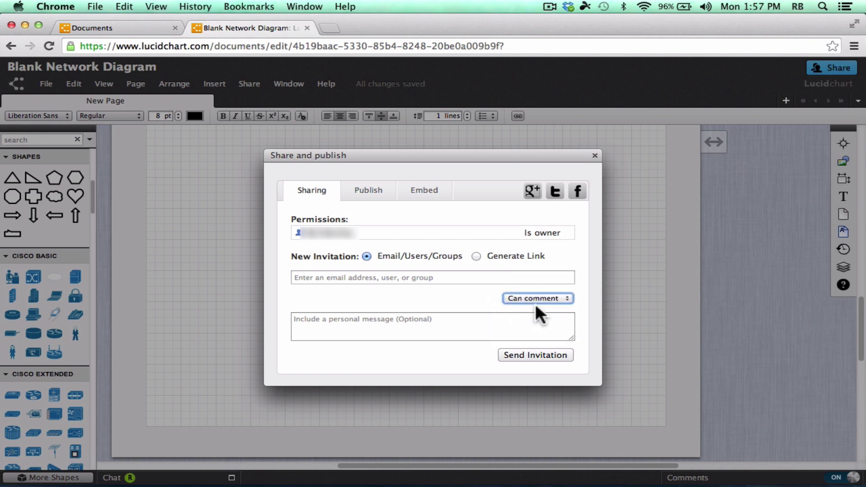
left_click(535, 302)
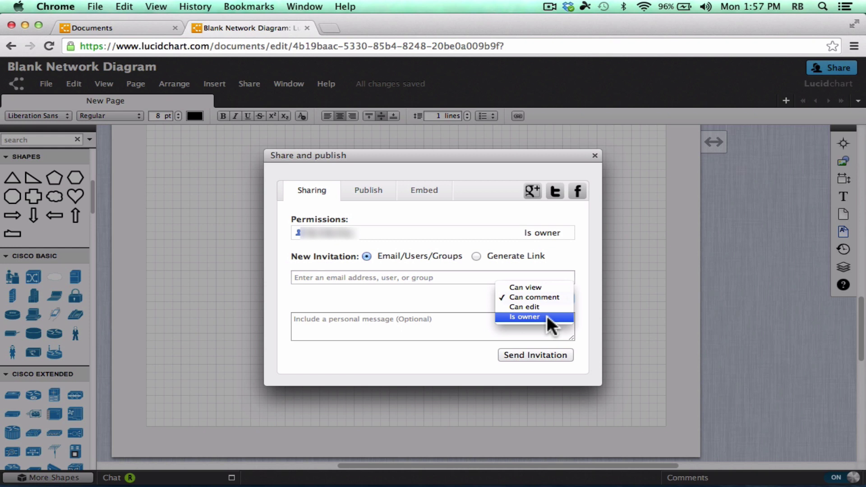
left_click(553, 307)
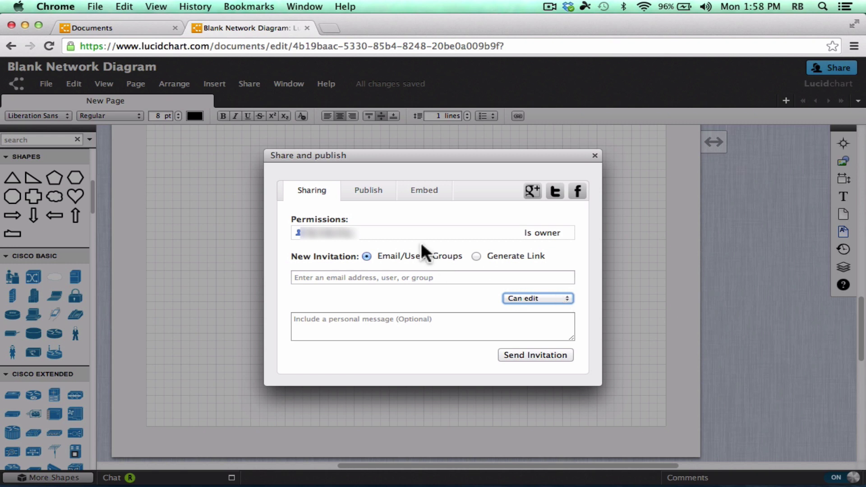
Try publishing the diagram as a web page with its link shown, and turn web page publishing off again.
left_click(367, 190)
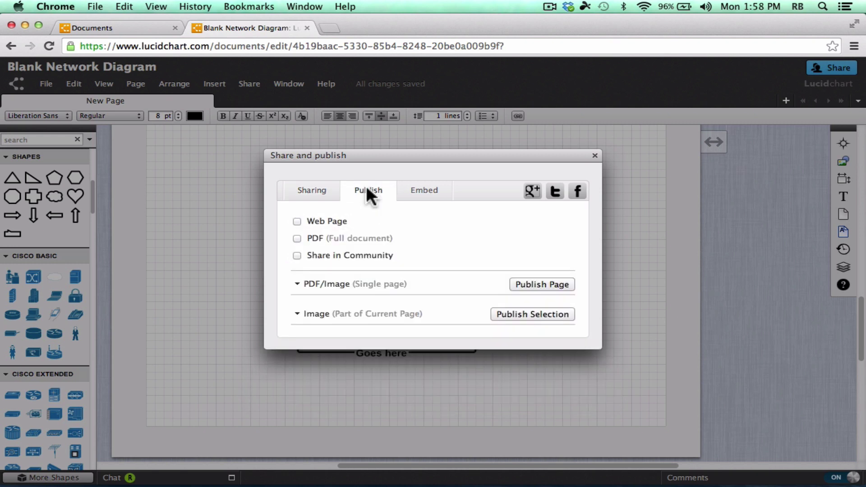
left_click(297, 221)
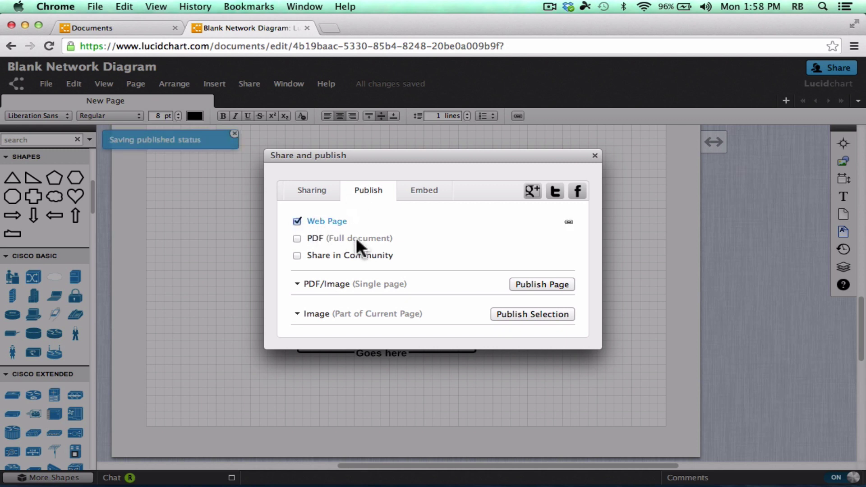
left_click(569, 221)
key("Escape")
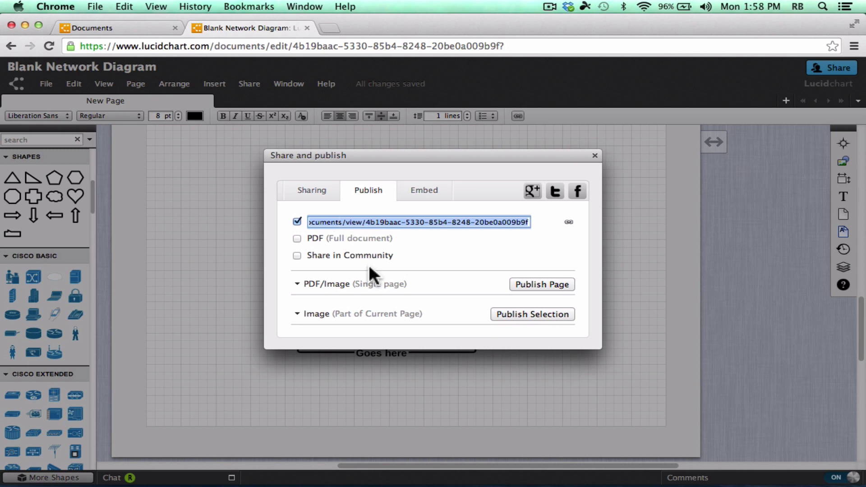
left_click(420, 231)
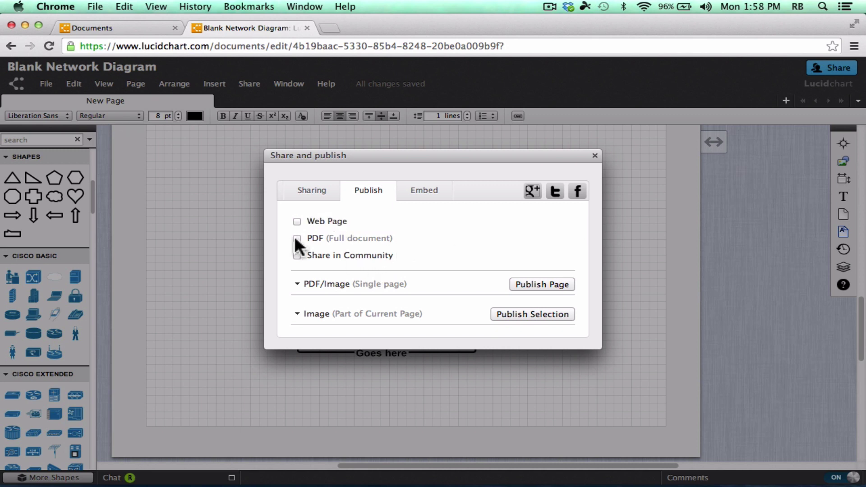
Try publishing the full document as a PDF with its link shown, and turn PDF publishing off again.
left_click(297, 239)
left_click(568, 238)
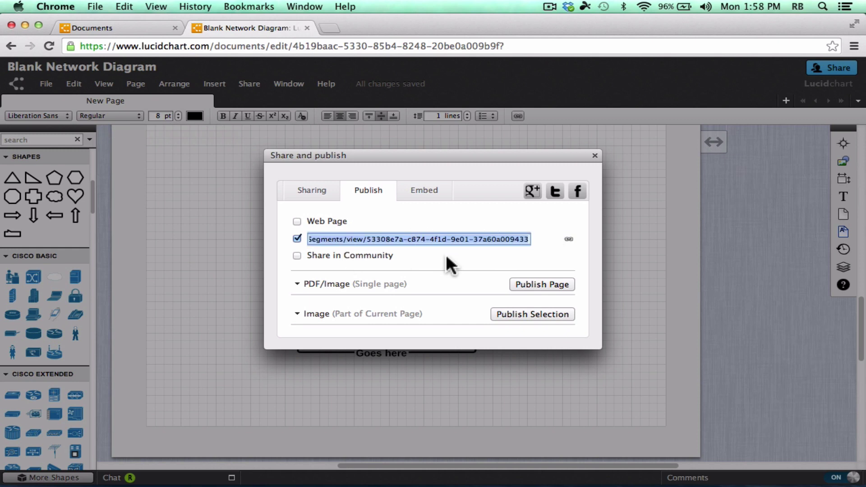
left_click(327, 240)
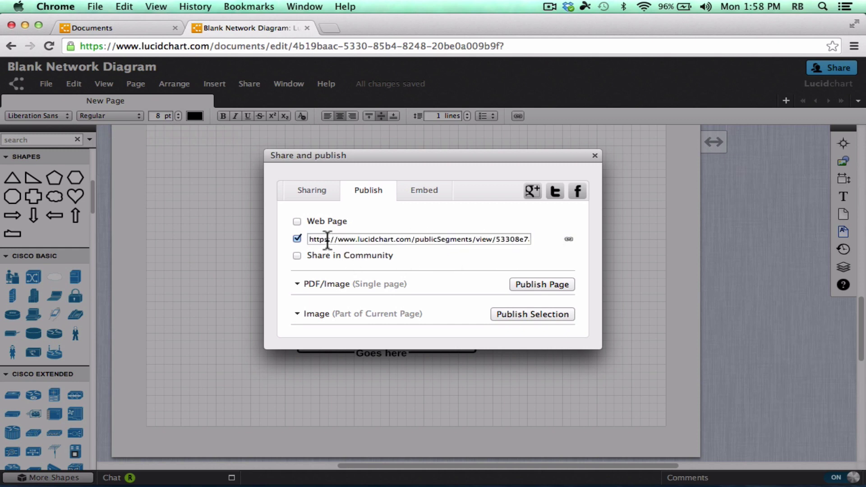
left_click(297, 236)
key("Return")
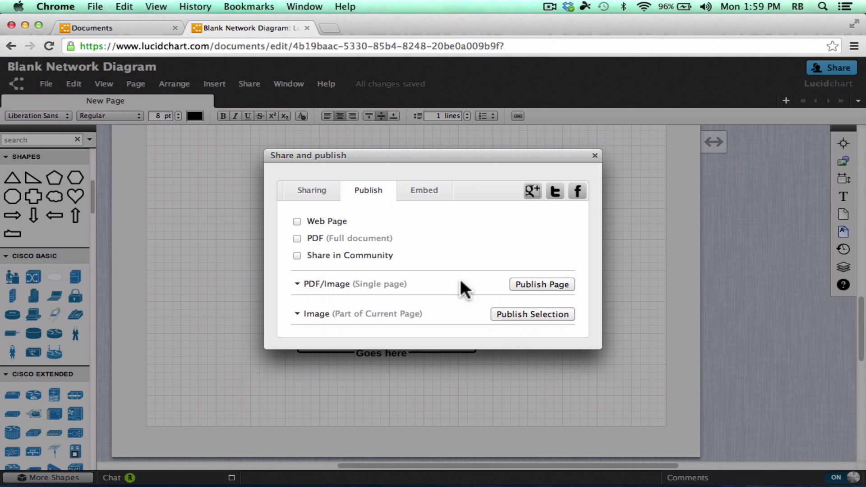
Show the diagram's 480 x 360 embed code and select all of its text.
left_click(424, 194)
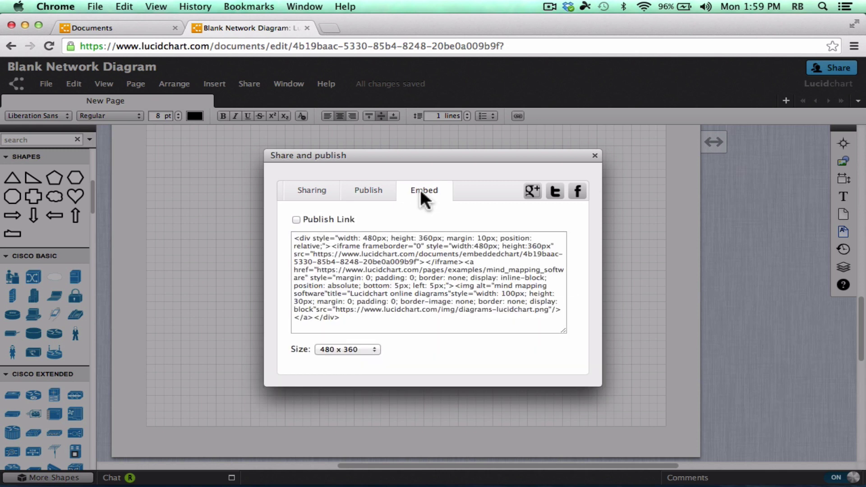
left_click_drag(350, 326, 294, 235)
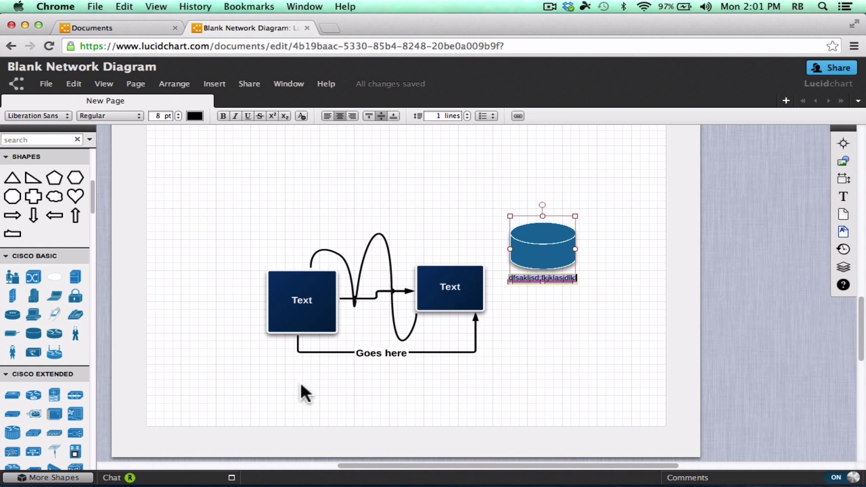
Open the document chat and send several placeholder messages, beginning with "alskjdlkf;lkasfaskdas" and "a".
left_click(138, 480)
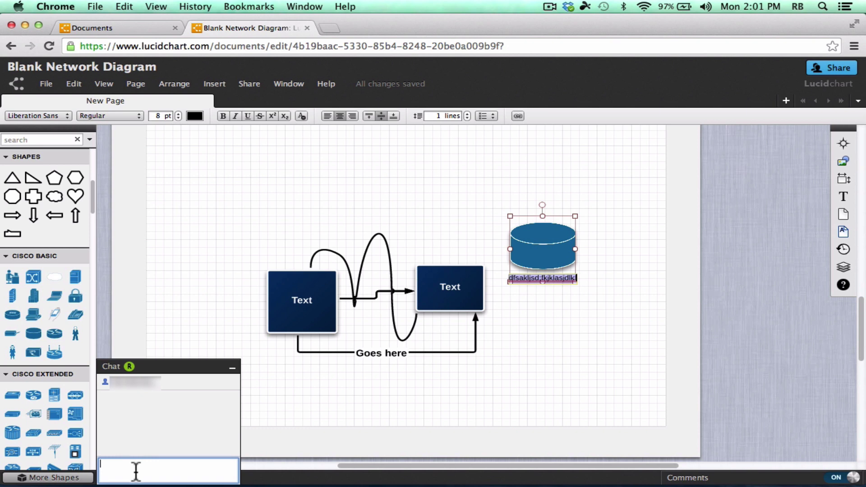
type("alskjdlkf;lkasfaskdas")
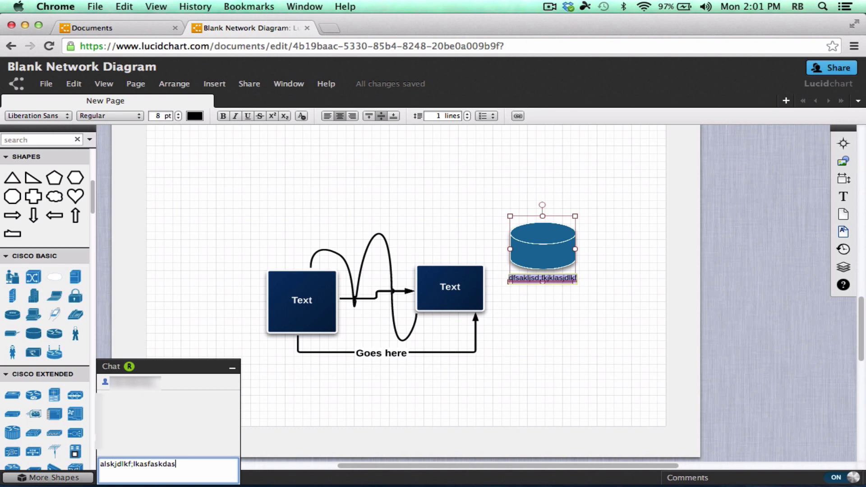
key("Return")
type("a")
key("Return")
type("slajsf")
key("Return")
type("jasjflsj")
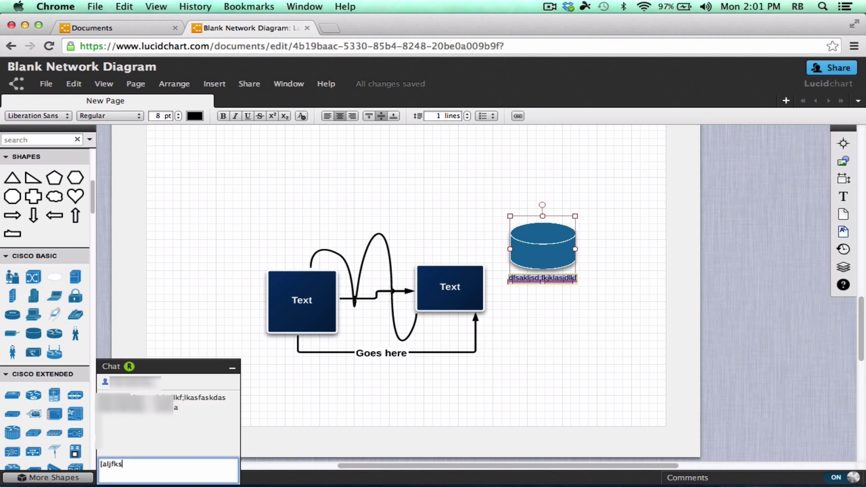
key("Return")
type("al;jsl")
key("Return")
type("a;sdlkj")
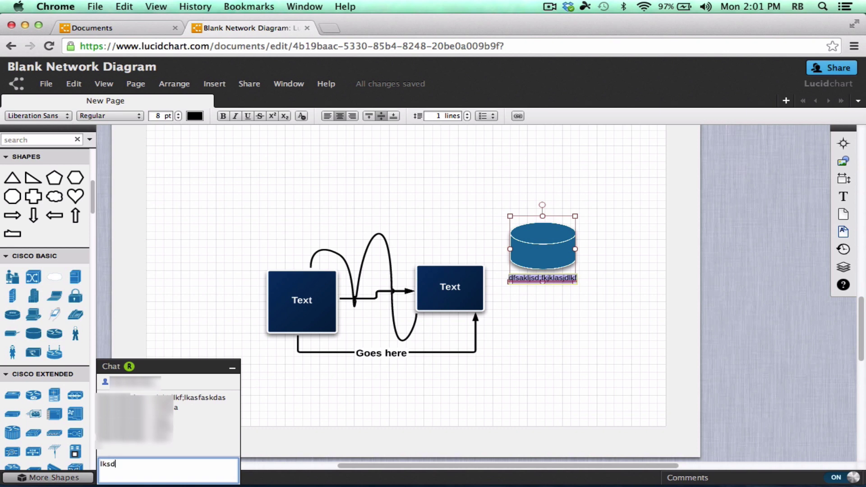
key("Return")
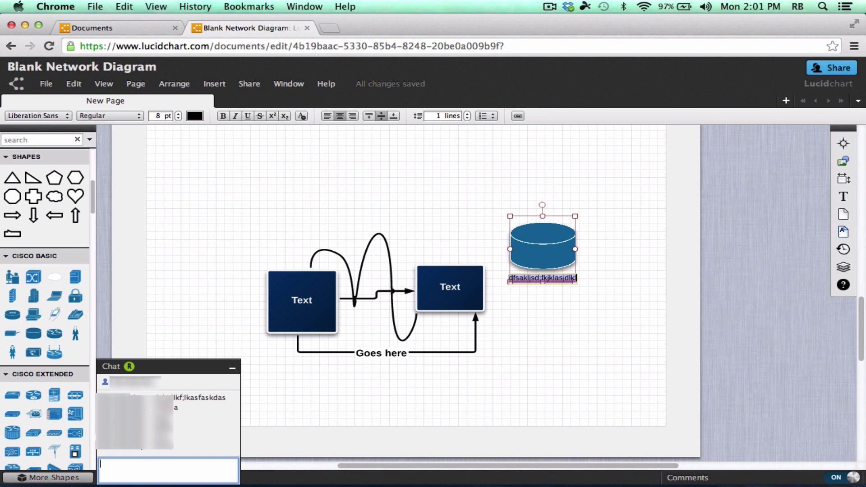
type("k")
key("Escape")
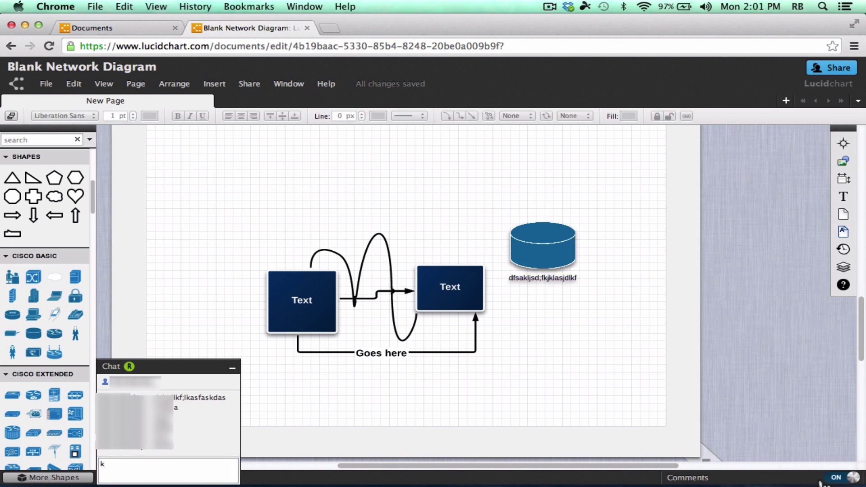
Open the comments for the diagram and minimize the chat window.
left_click(735, 481)
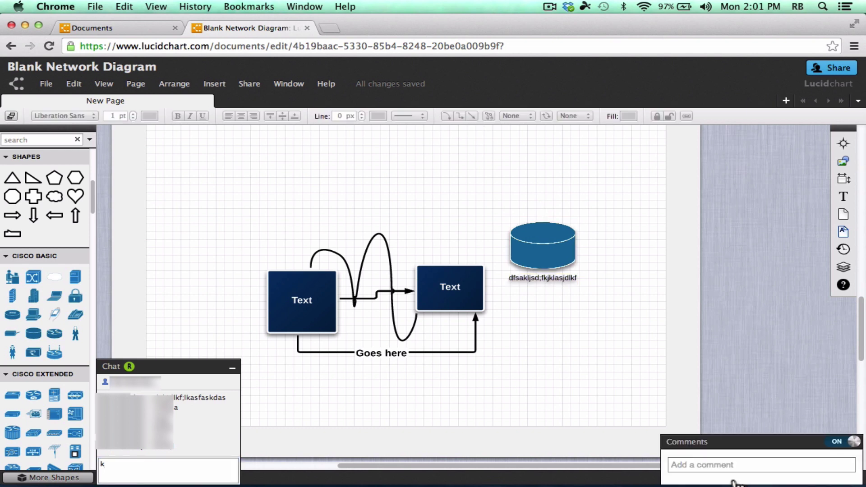
left_click(716, 465)
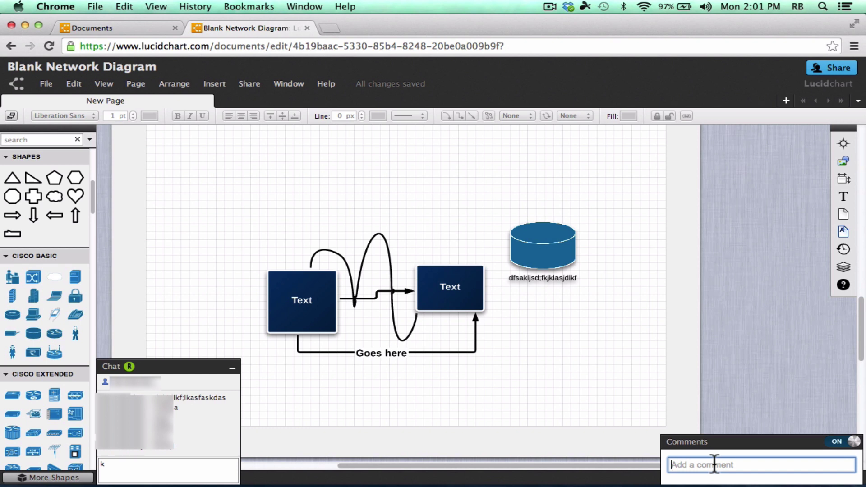
left_click(233, 368)
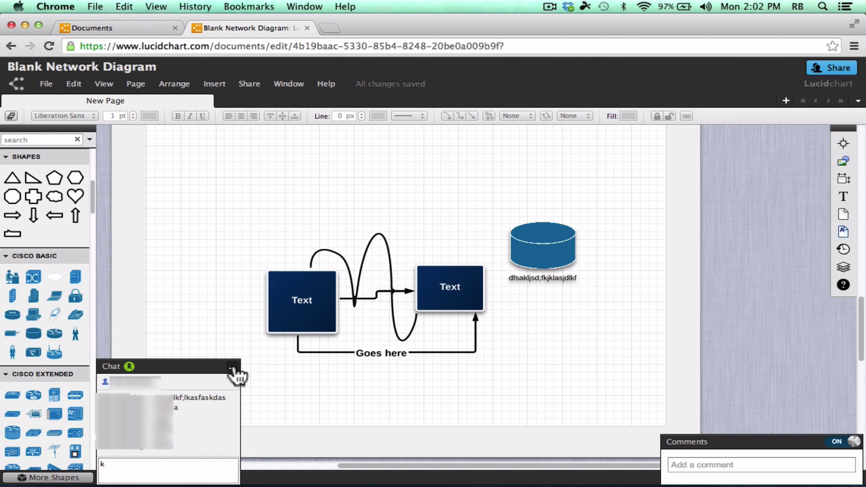
left_click(233, 369)
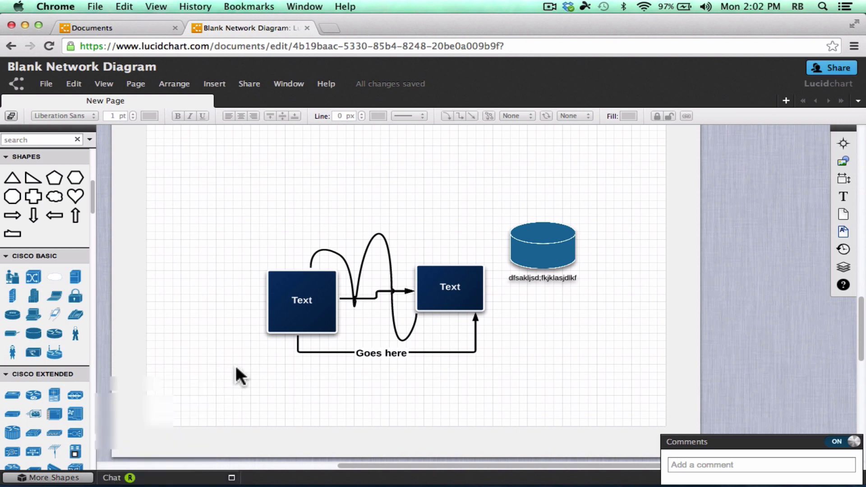
Add the comment "Let's fix this item next week!" to the right Text block and nudge that block slightly upward.
left_click(718, 465)
type("Let's fix this item next week!")
key("Return")
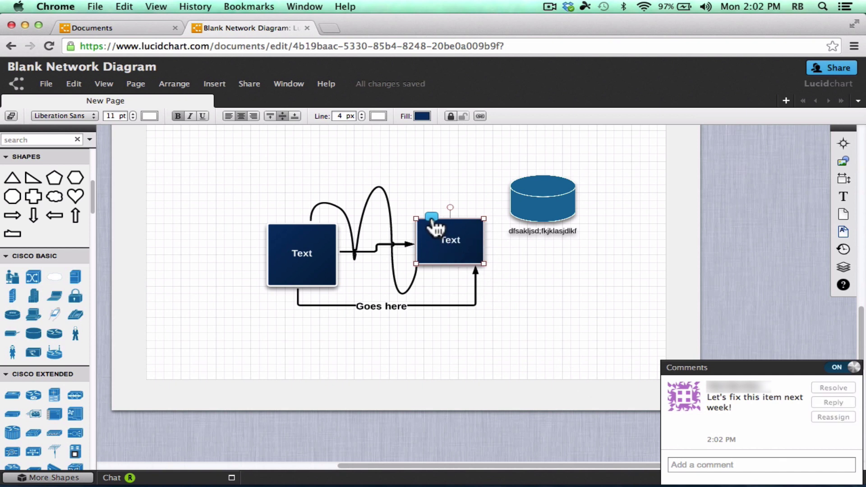
left_click_drag(430, 218, 432, 210)
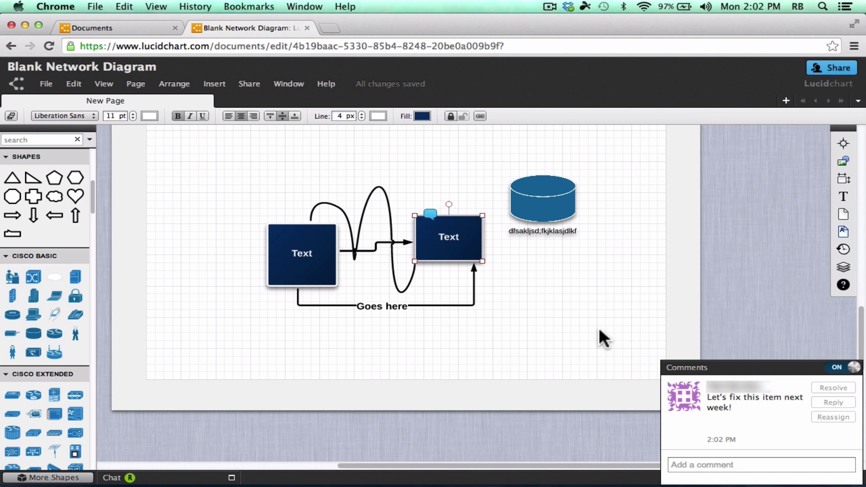
Resolve the comment on the right Text block and switch comments off.
mouse_move(763, 446)
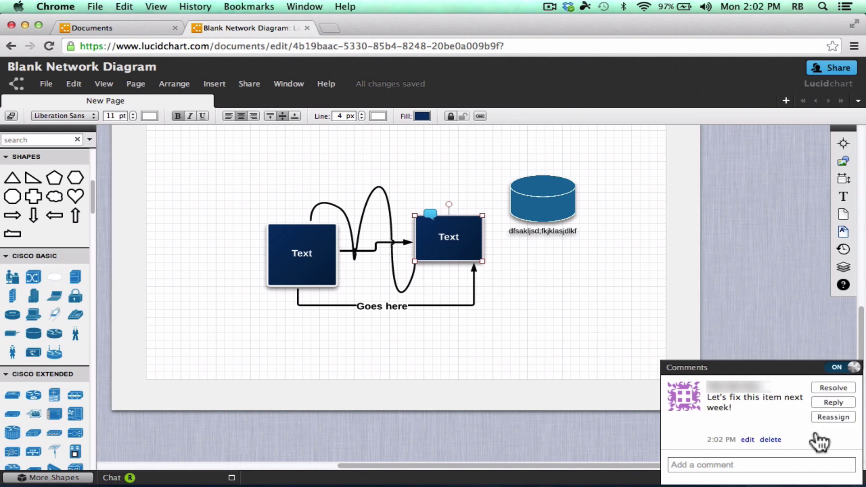
left_click(830, 389)
left_click(803, 389)
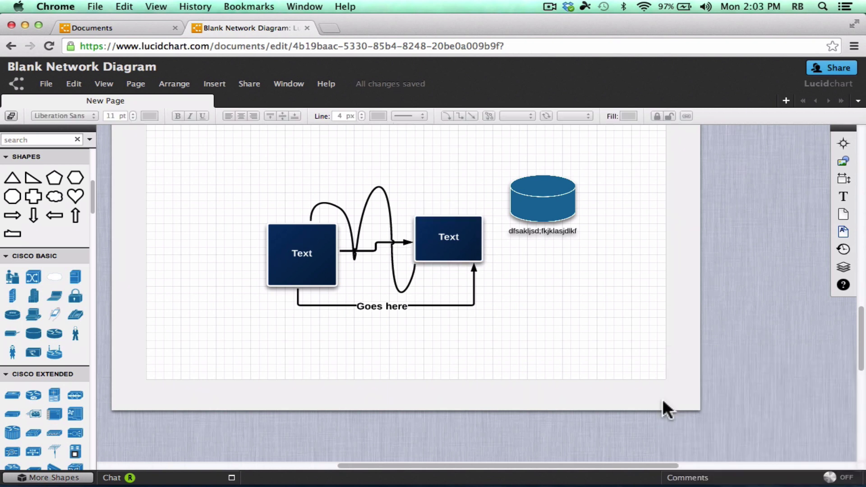
Add a note to the left Text block with several lines of placeholder text, beginning with "sdjflkasjlkfj;lkasjd;lkf".
mouse_move(701, 377)
right_click(290, 234)
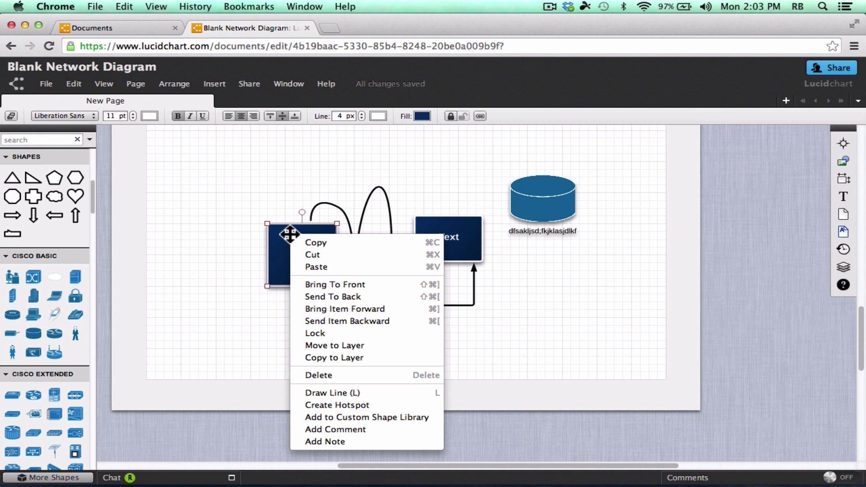
left_click(325, 442)
type("sdjflkasjlkfj;lkasjd;lkf")
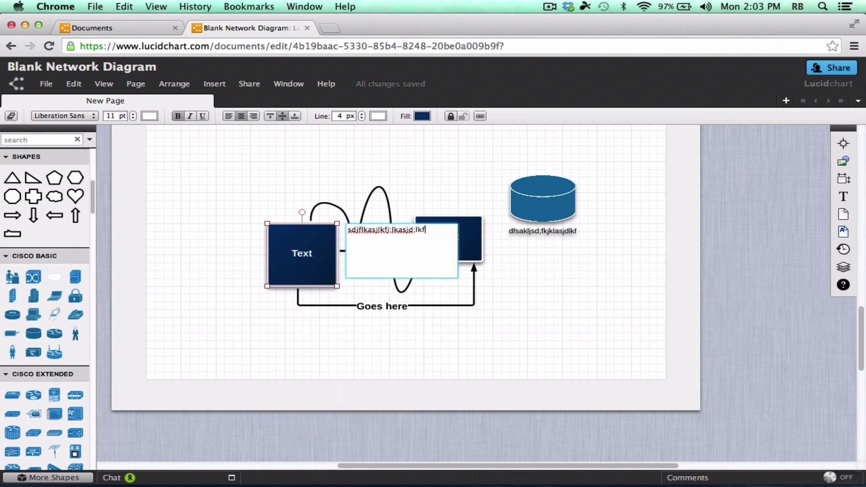
type("jasdkljflkjaskldf")
key("Return")
type("asdflkj asj lkasjfl ;askdj f")
type("lkjalsk")
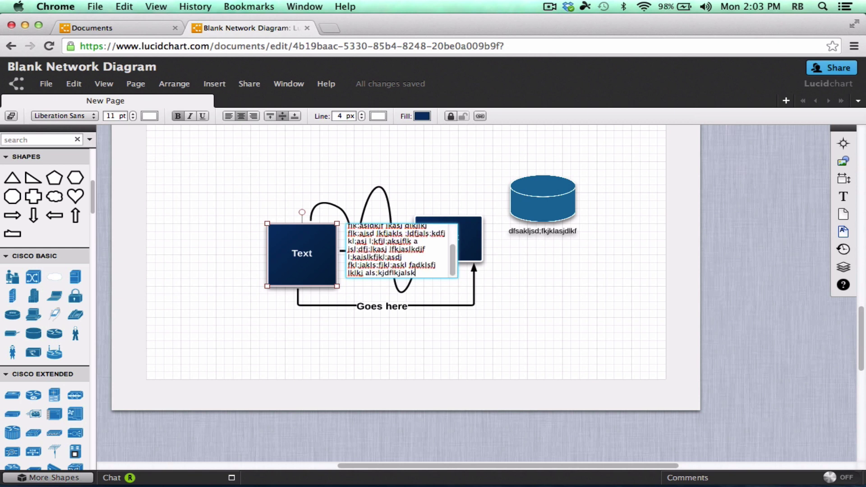
type("djflkasj alskj jaslkf")
left_click(486, 340)
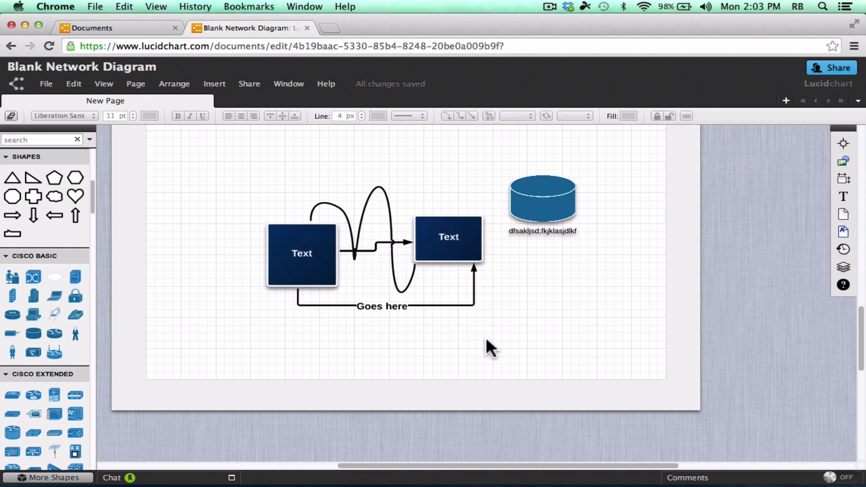
Shift the curved connector's starting end along the left Text block's upper edge, and open and close that block's note.
left_click_drag(316, 226, 310, 222)
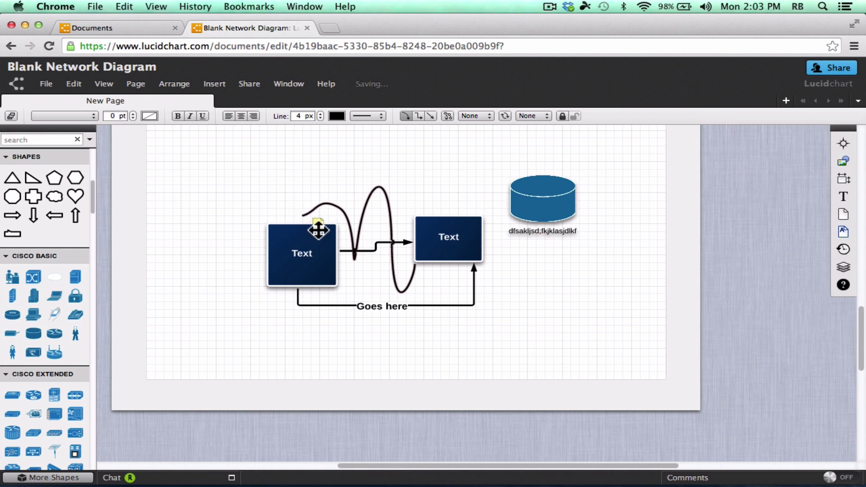
left_click(319, 224)
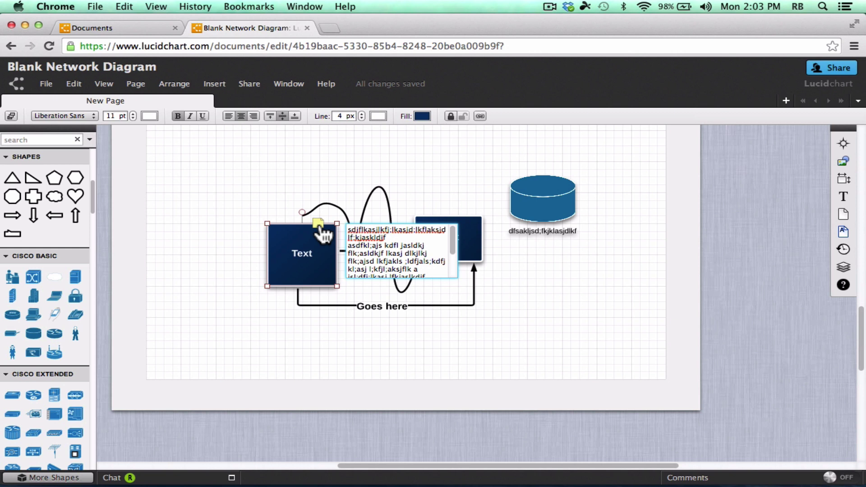
left_click(514, 204)
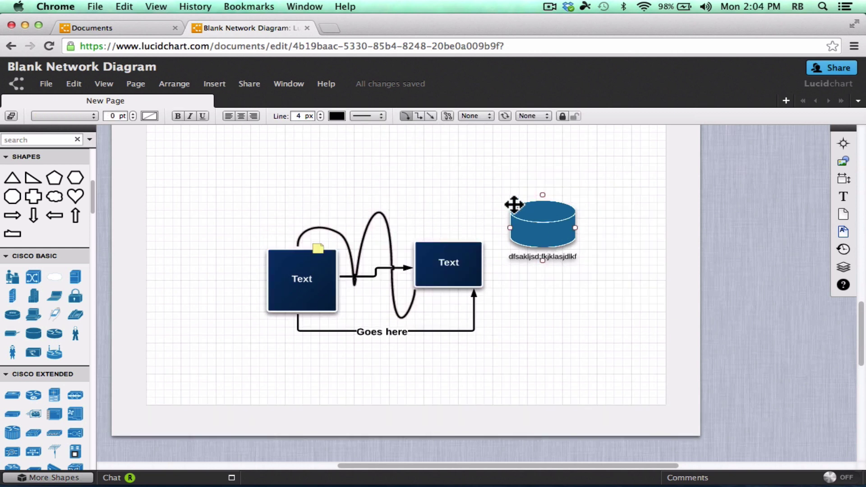